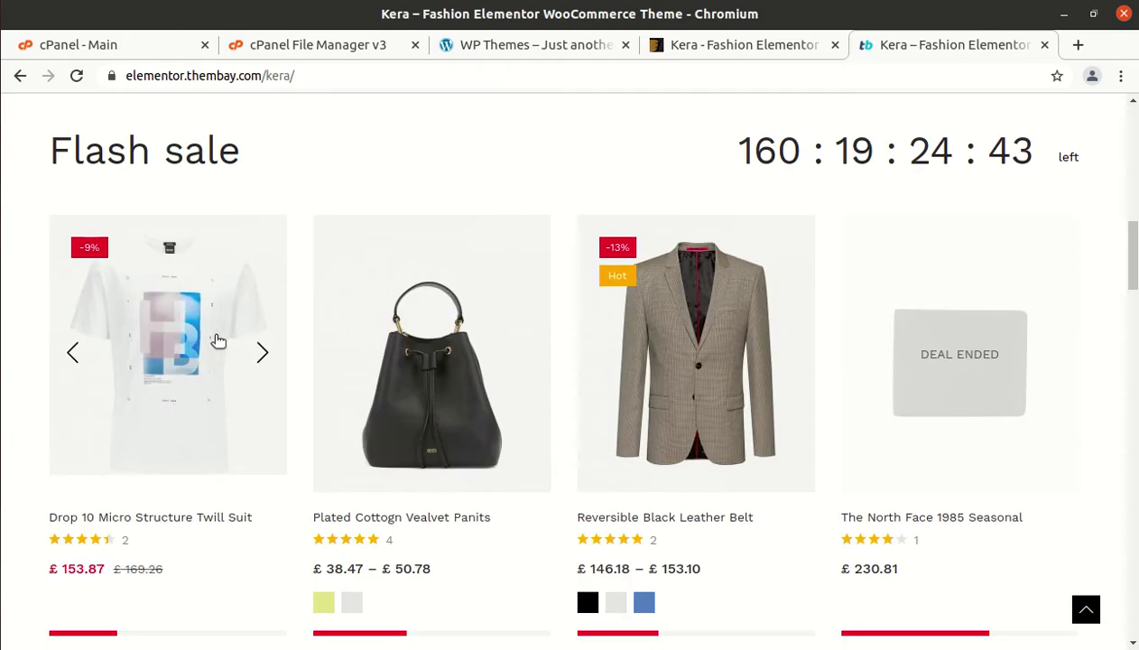
# Look over the Kera demo home page and open the Plated Cottogn Vealvet Panits product from the Flash sale section.
pyautogui.scroll(5, 253, 484)
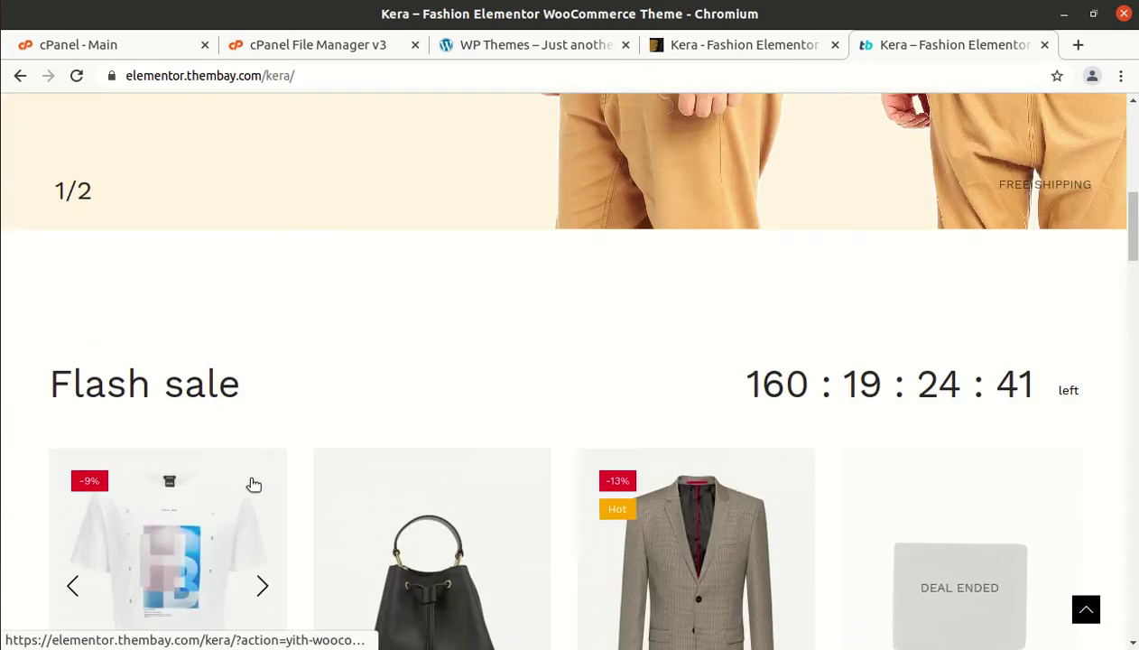
pyautogui.scroll(5, 282, 400)
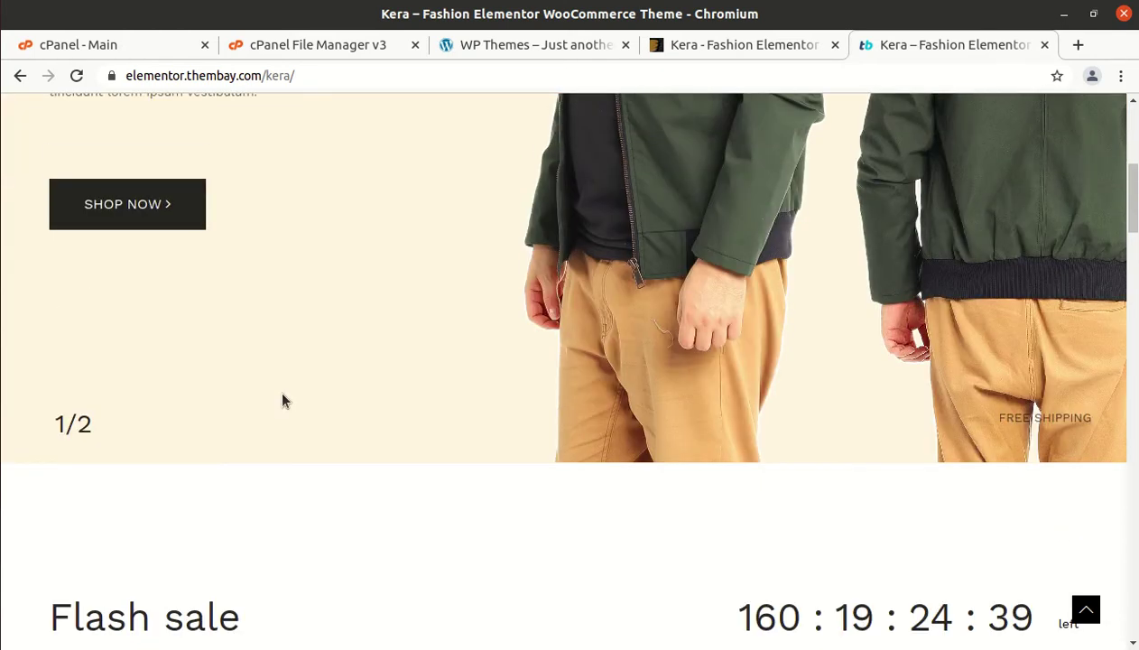
pyautogui.scroll(8, 282, 400)
pyautogui.scroll(1, 282, 399)
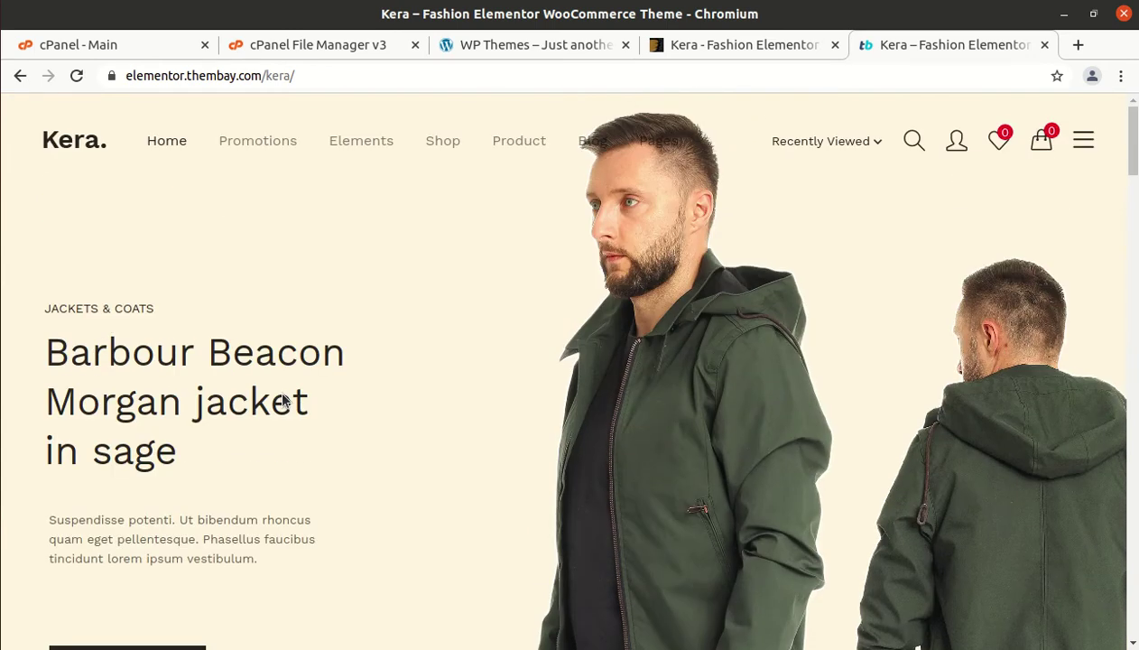
pyautogui.scroll(-15, 281, 400)
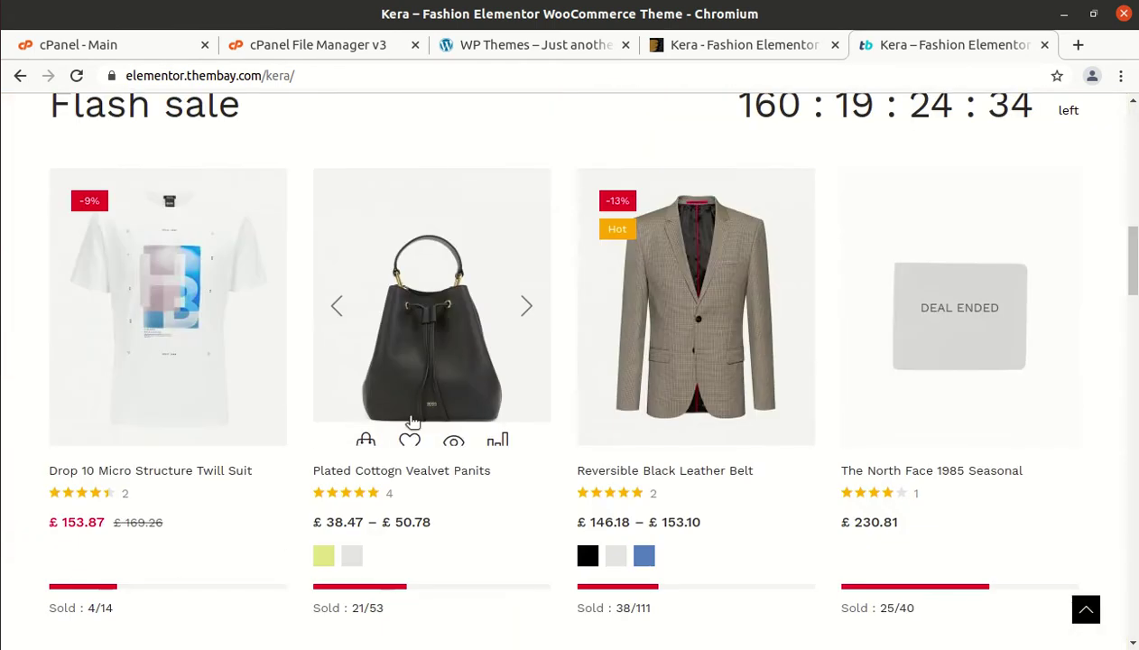
pyautogui.click(403, 364)
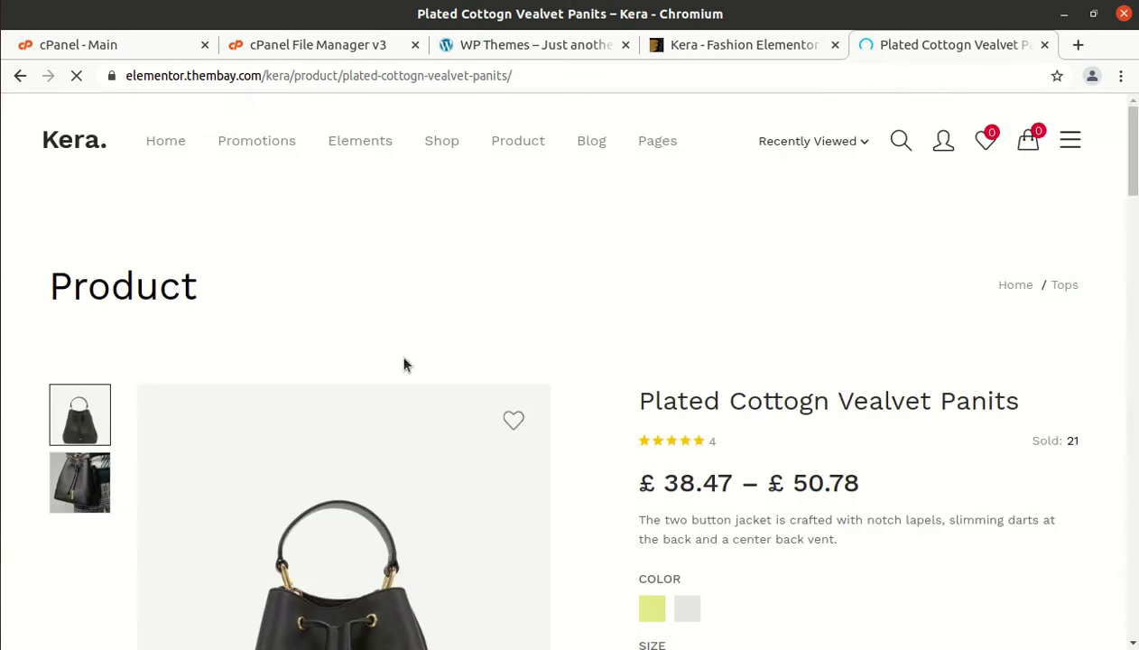
# Review the Plated Cottogn Vealvet Panits page and open the Rick Owen belt from its Frequently Bought Together section.
pyautogui.scroll(-6, 440, 388)
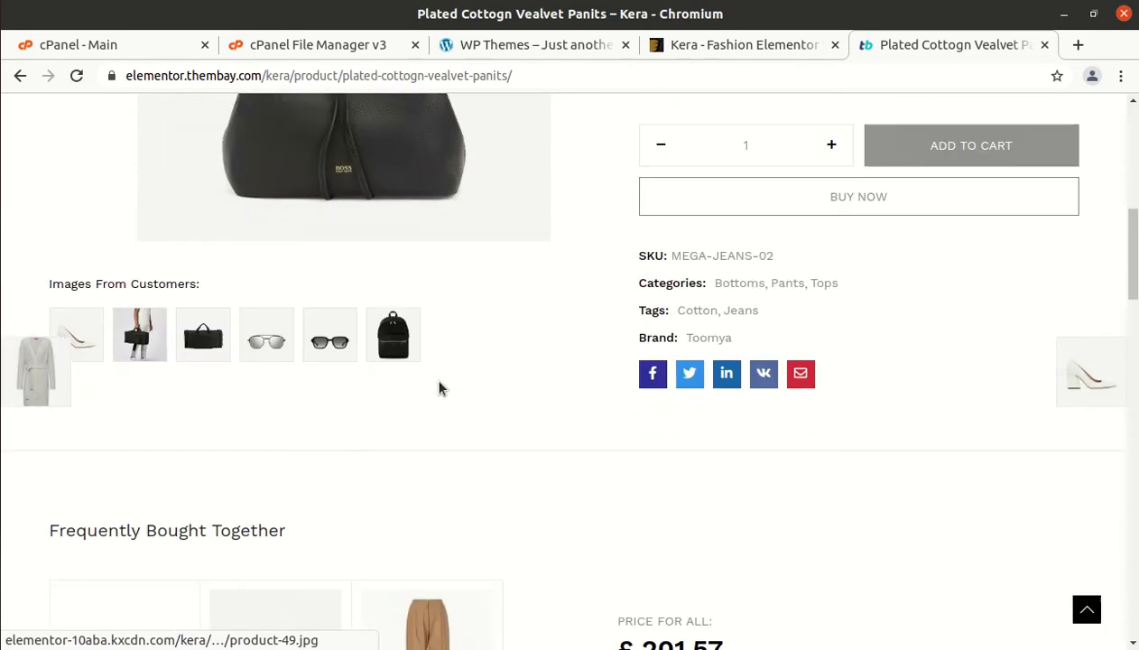
pyautogui.scroll(-3, 439, 388)
pyautogui.click(259, 418)
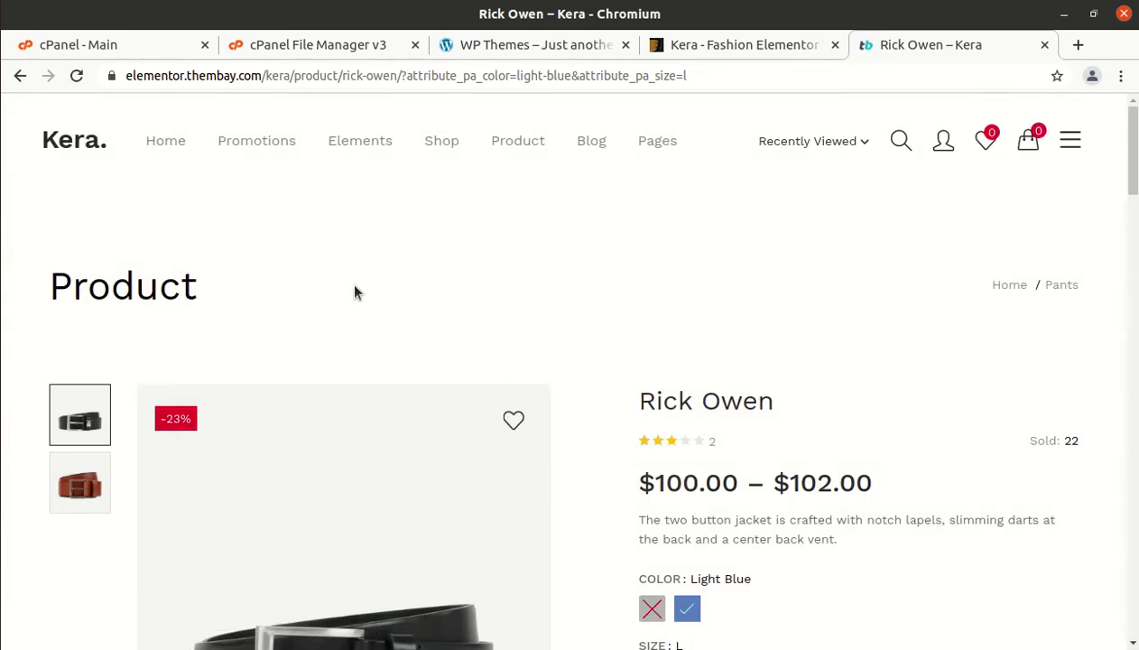
# Review the Rick Owen product page and view the Bottega Veneta sunglasses from its Frequently Bought Together section.
pyautogui.scroll(-3, 389, 341)
pyautogui.scroll(3, 391, 342)
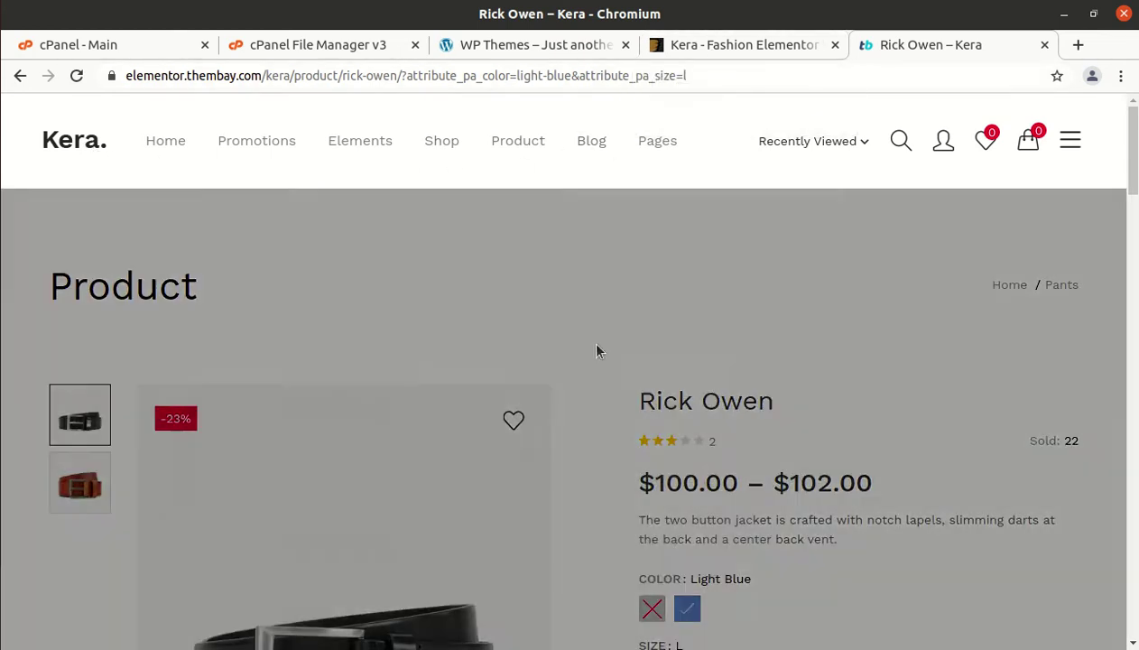
pyautogui.scroll(-3, 507, 494)
pyautogui.scroll(-4, 507, 495)
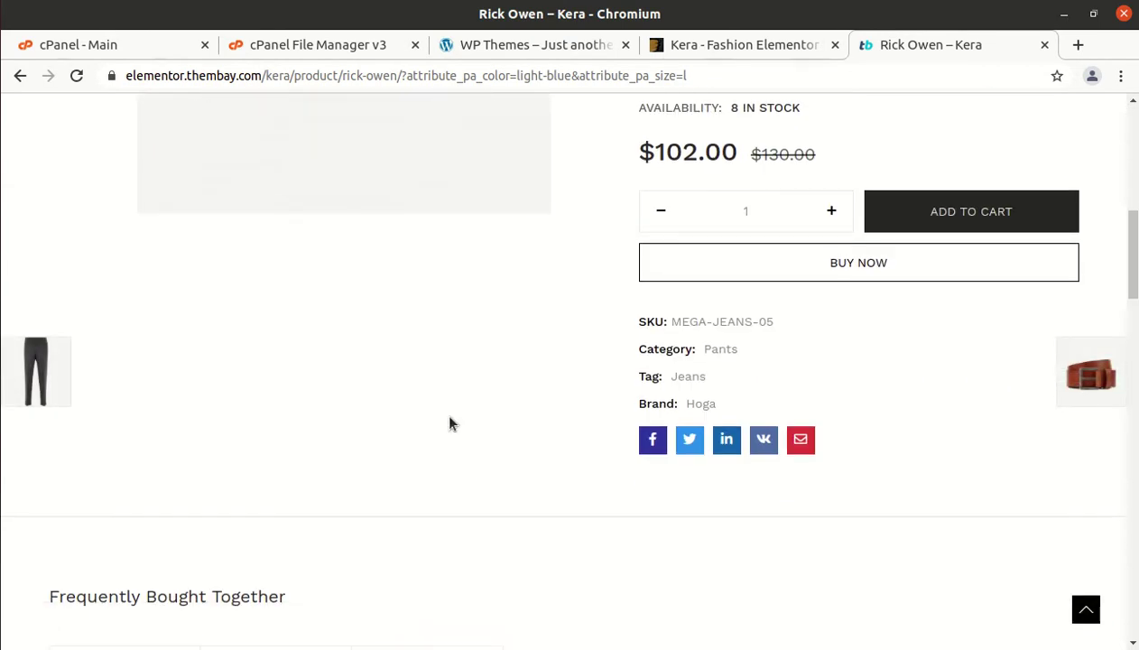
pyautogui.scroll(-2, 444, 415)
pyautogui.scroll(-2, 449, 424)
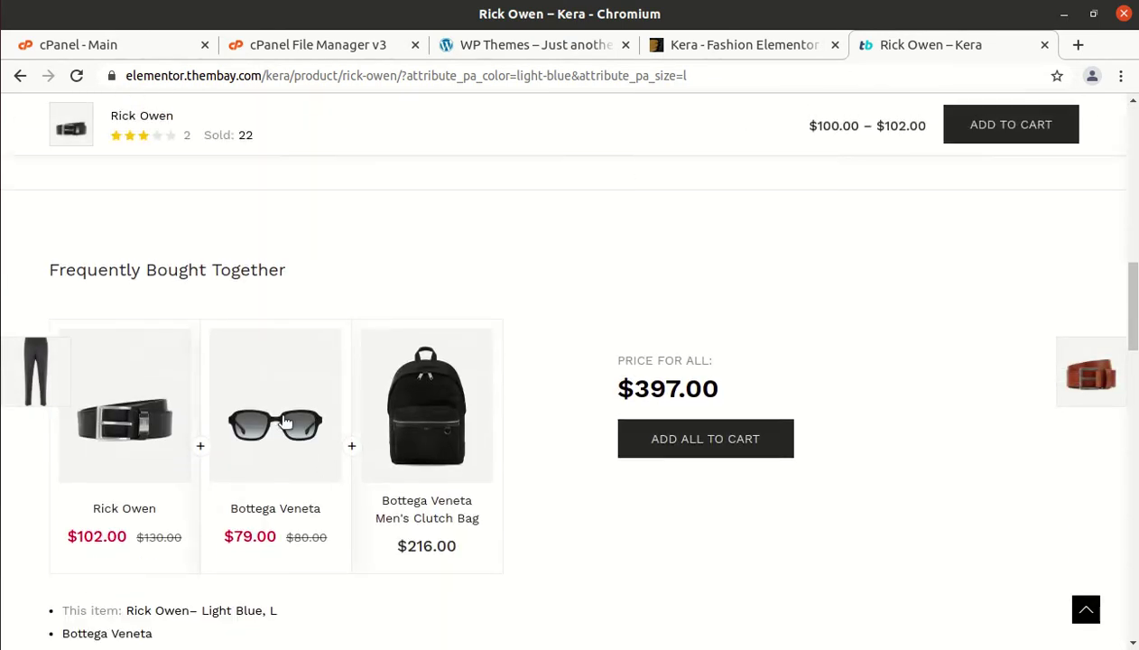
pyautogui.click(273, 409)
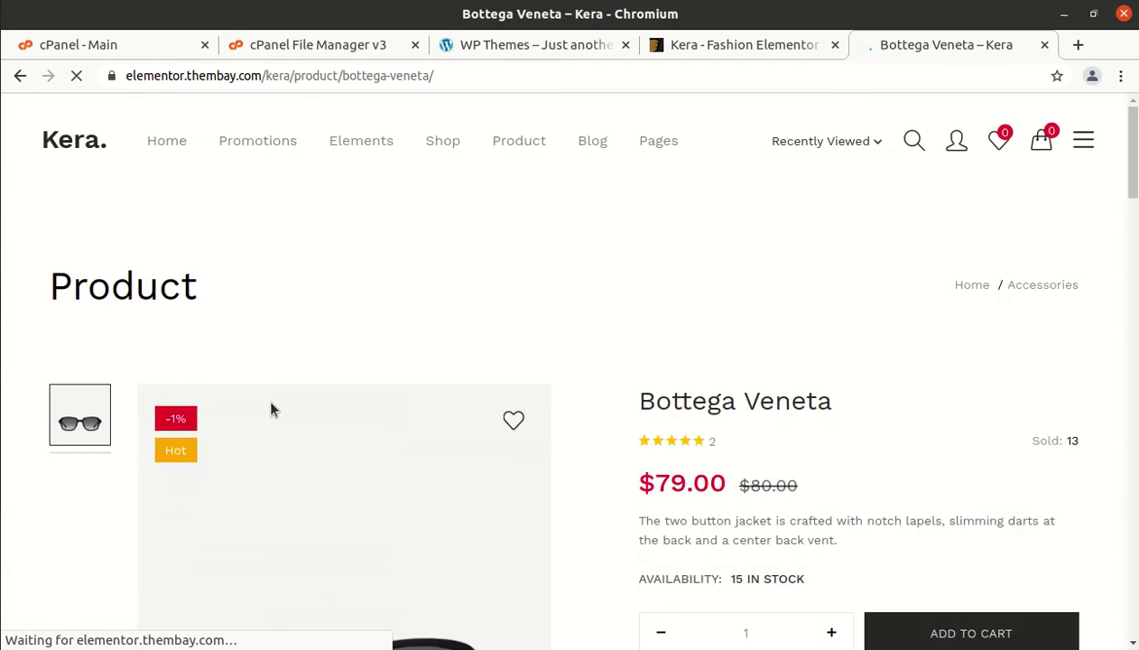
pyautogui.scroll(-4, 271, 408)
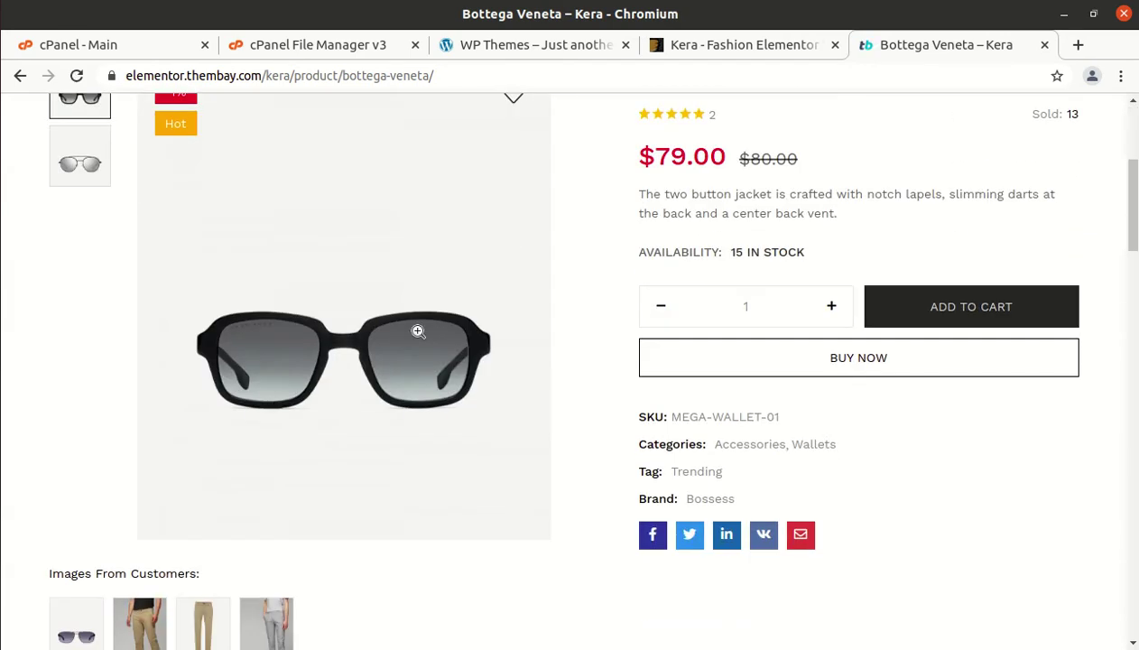
# Examine the Kera theme's ThemeForest page for its author status, creation date, last update and sales.
pyautogui.click(691, 51)
pyautogui.scroll(2, 553, 359)
pyautogui.scroll(-4, 696, 352)
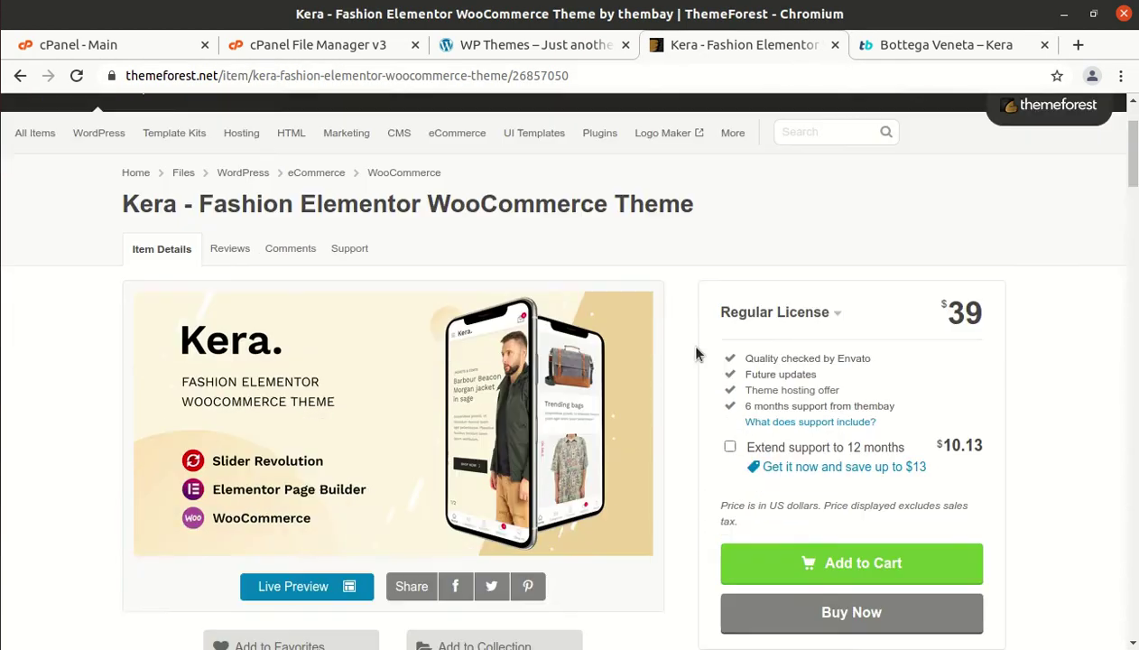
pyautogui.scroll(-3, 696, 354)
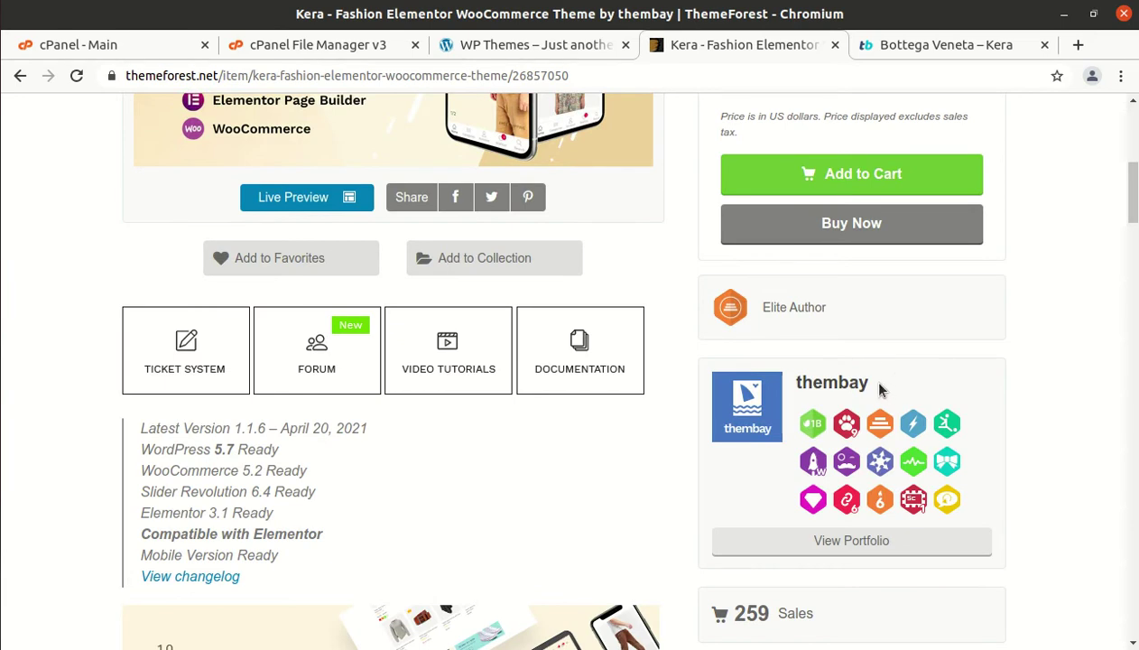
pyautogui.moveTo(847, 318); pyautogui.dragTo(759, 313)
pyautogui.scroll(-6, 840, 388)
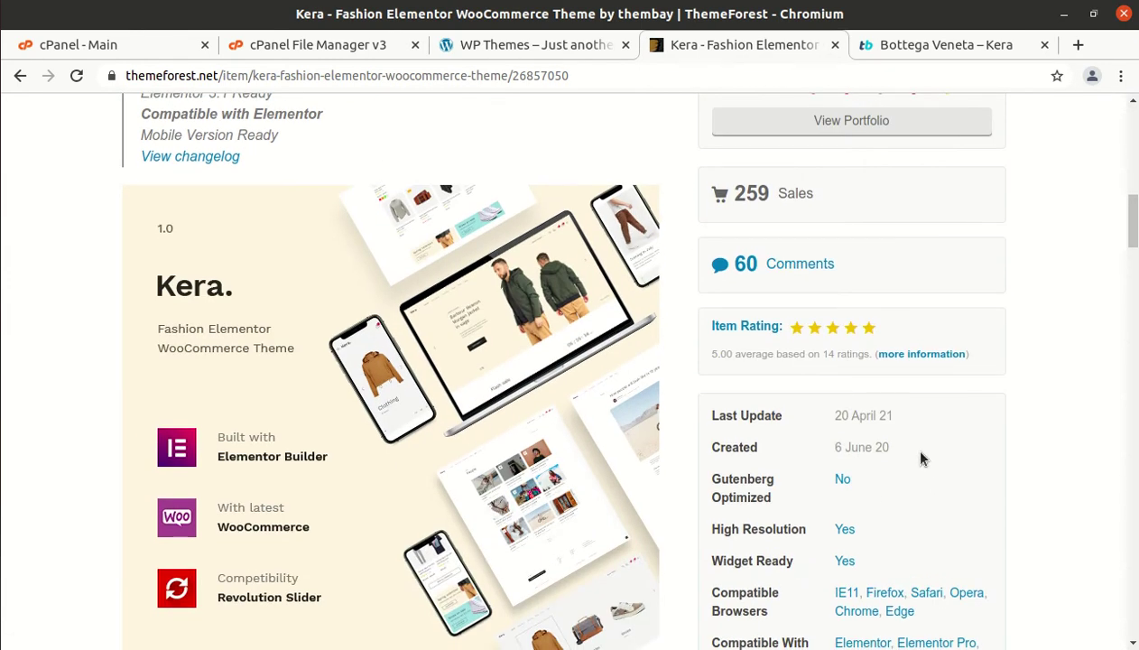
pyautogui.moveTo(914, 454); pyautogui.dragTo(810, 454)
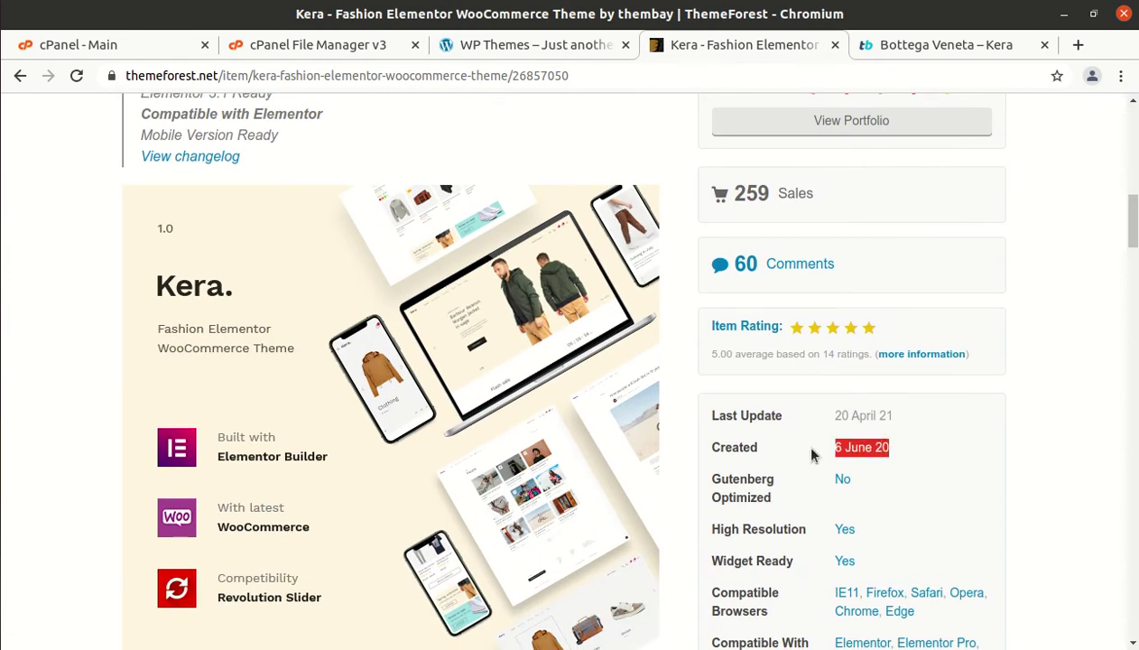
pyautogui.moveTo(898, 416); pyautogui.dragTo(836, 417)
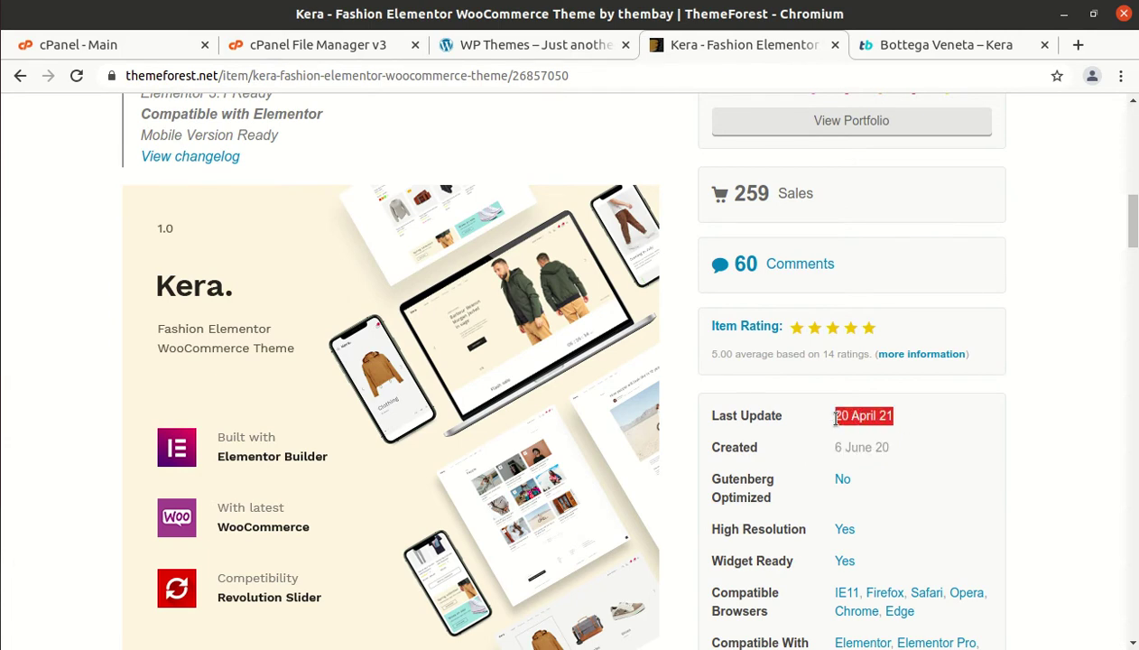
pyautogui.scroll(3, 797, 392)
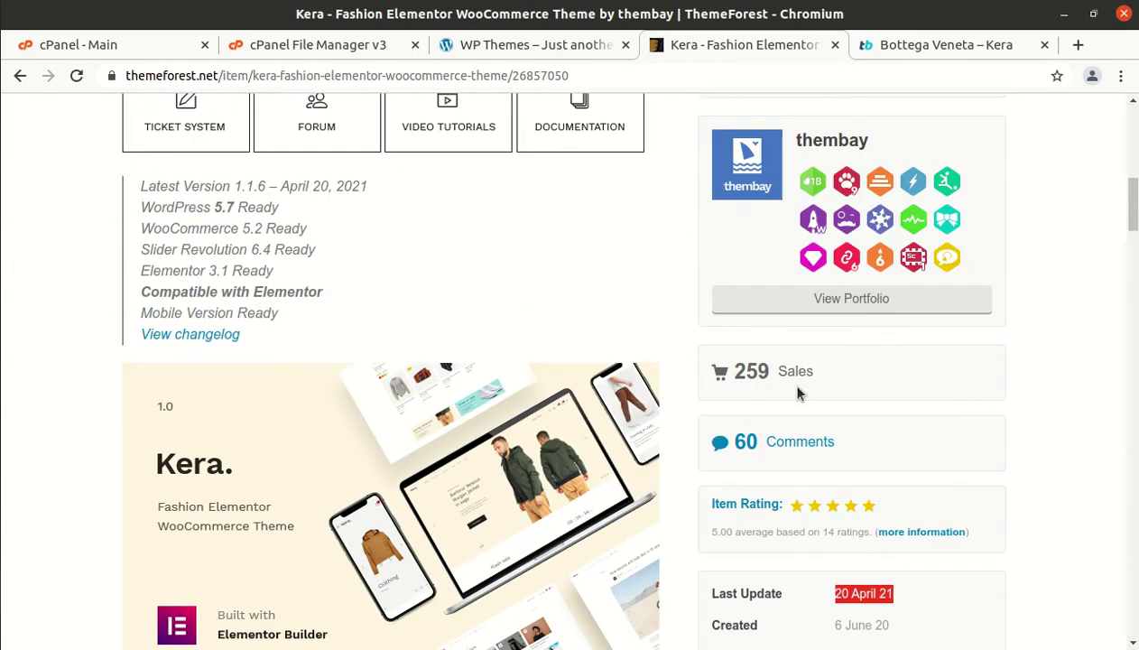
# Examine the Elementor Page Builder and Header & Footer feature sections in the Kera theme's ThemeForest description.
pyautogui.scroll(-10, 458, 371)
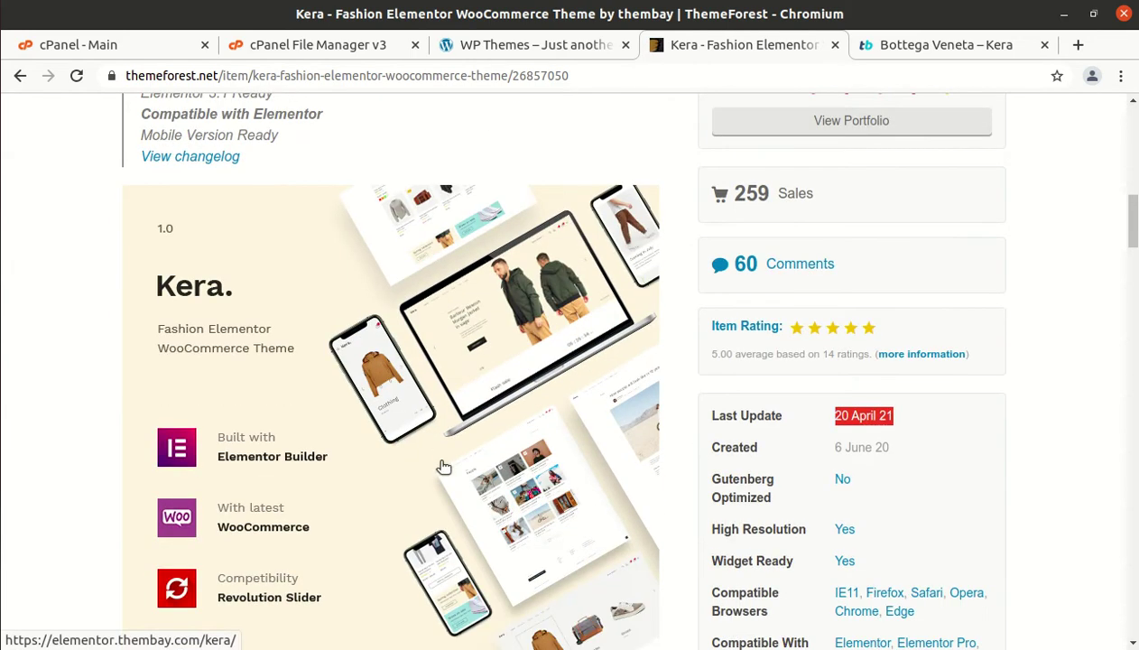
pyautogui.scroll(-1, 414, 503)
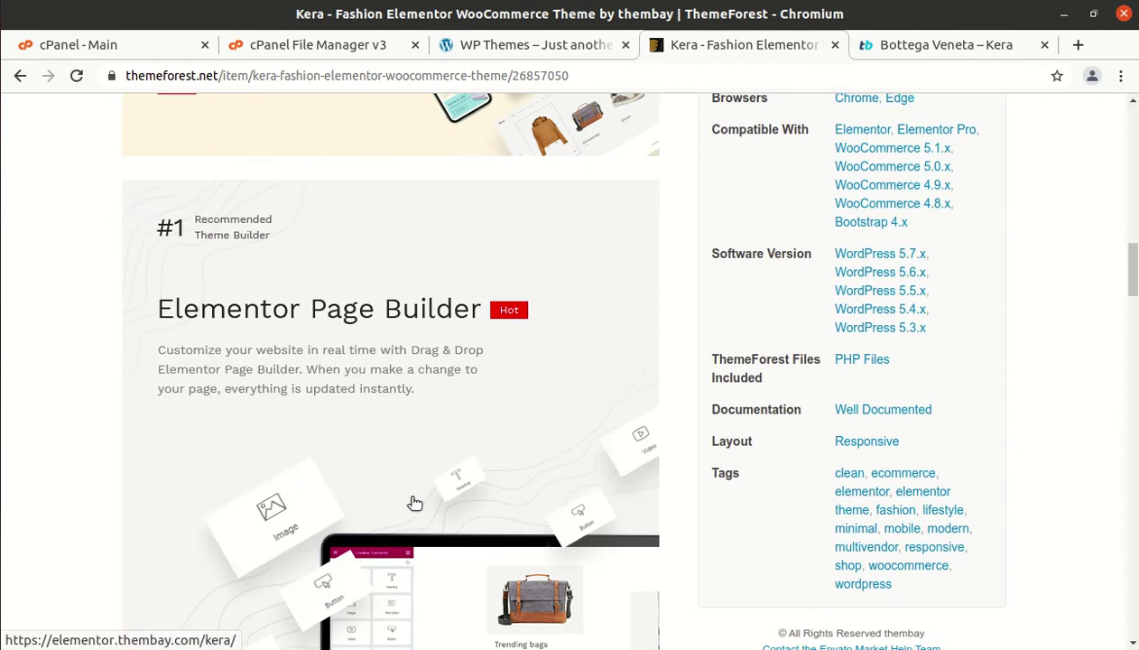
pyautogui.scroll(-6, 299, 415)
pyautogui.scroll(-3, 311, 454)
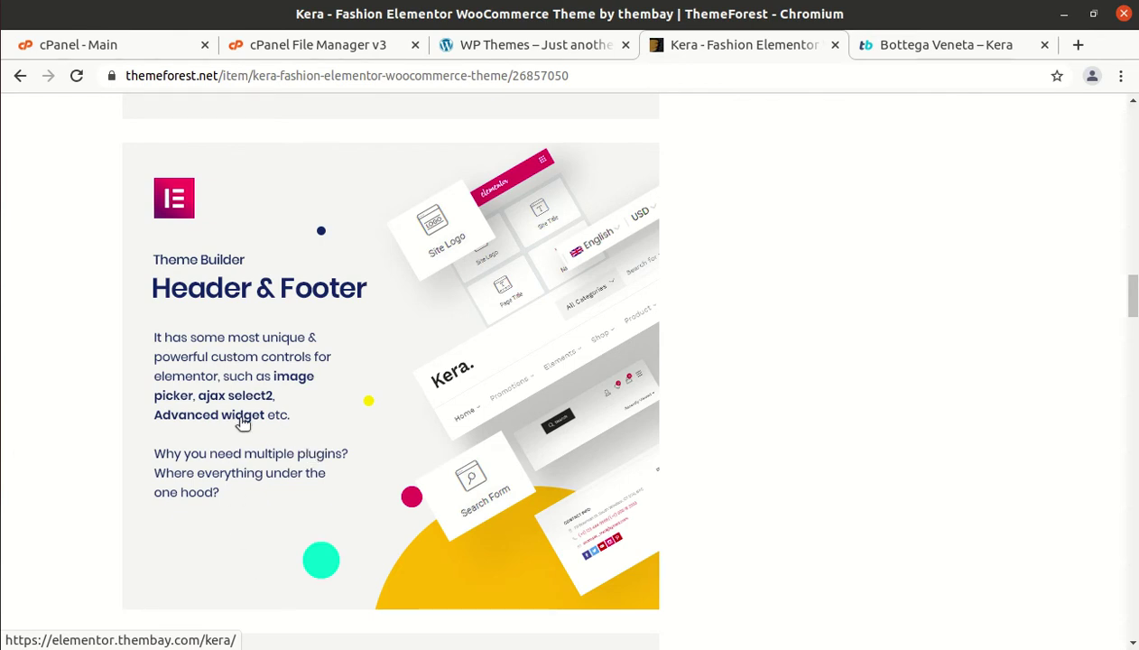
pyautogui.scroll(3, 299, 467)
pyautogui.scroll(5, 301, 464)
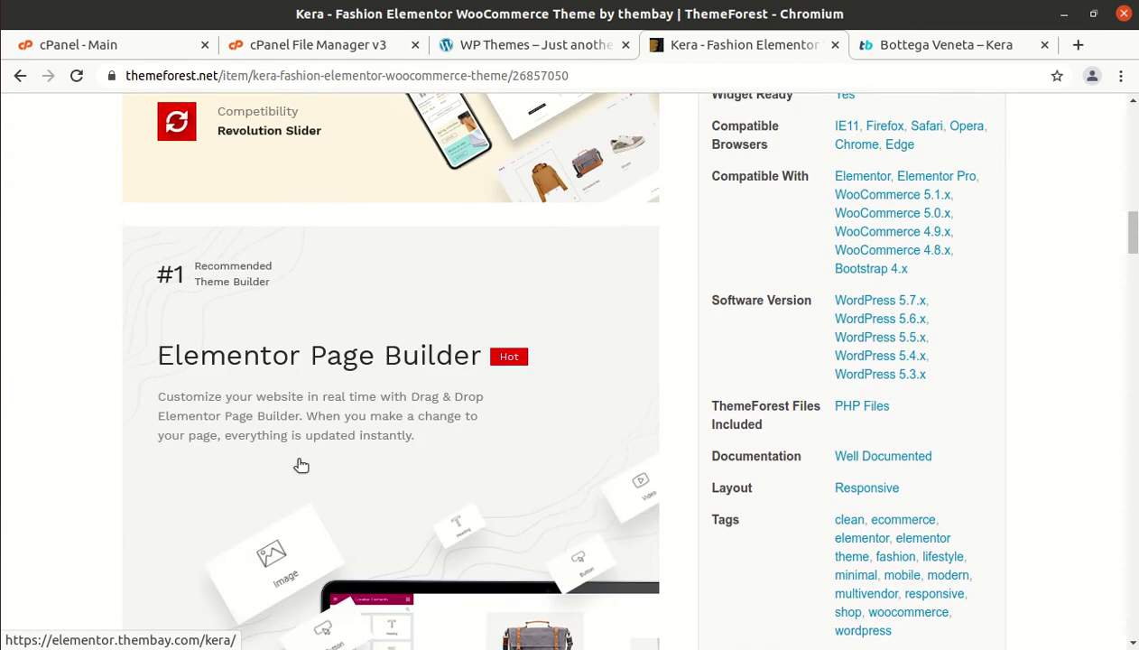
# View the WP Themes site's front page, then switch to the file manager and check the Plugins folder inside kera_v1.1.6.
pyautogui.click(523, 45)
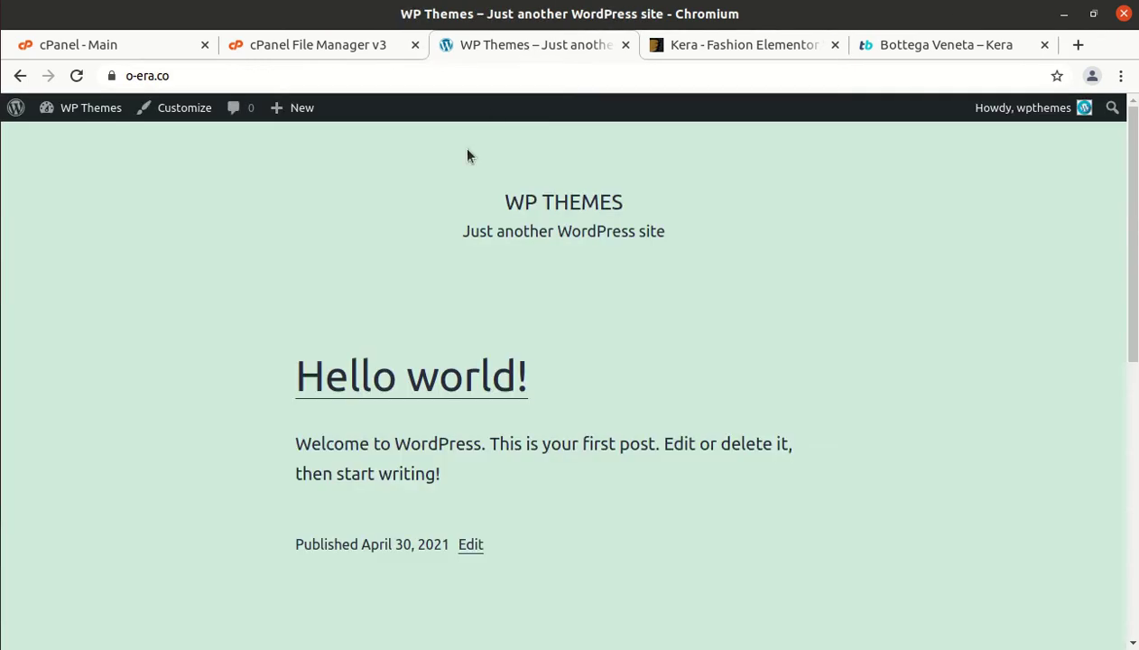
pyautogui.scroll(-1, 385, 217)
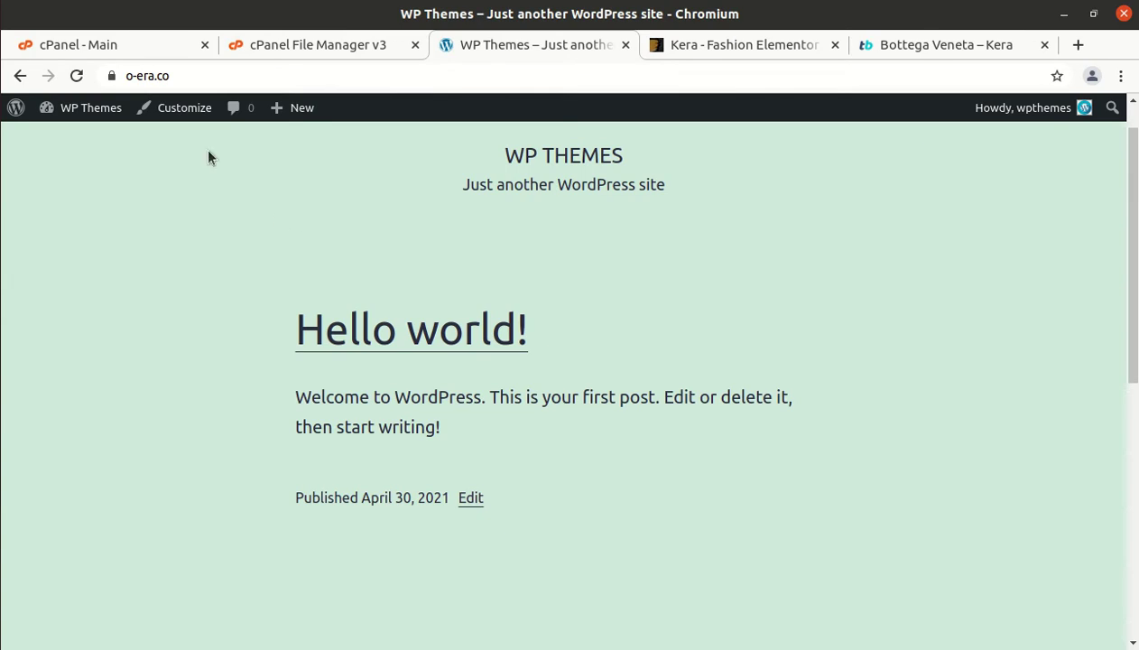
pyautogui.hotkey('alt', 'Tab')
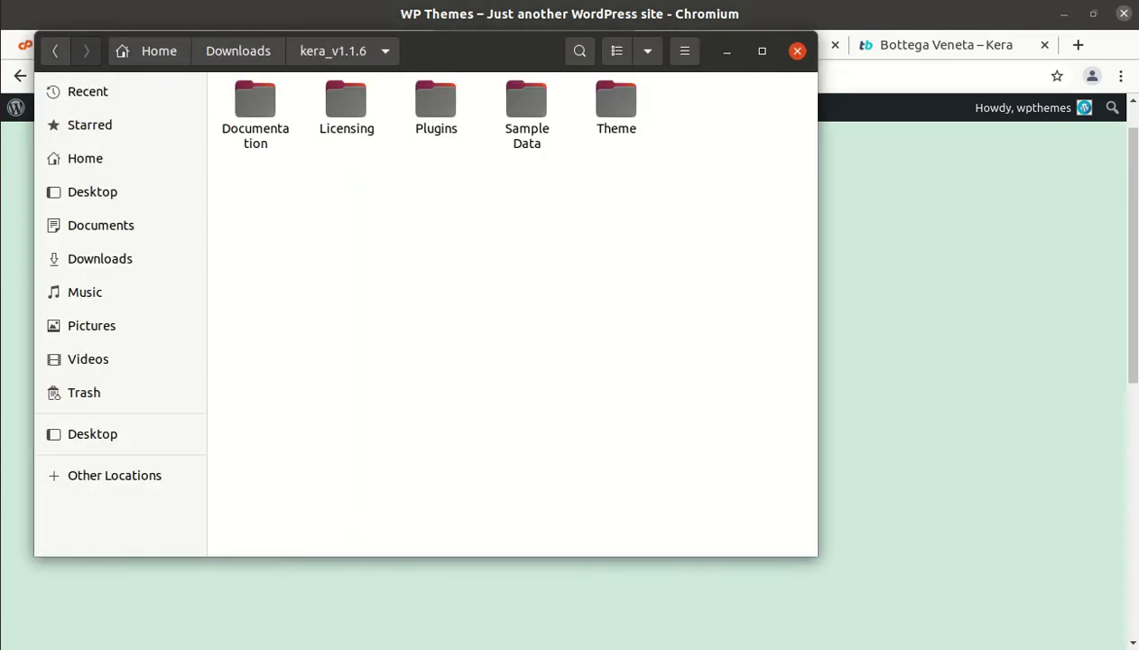
pyautogui.click(263, 104)
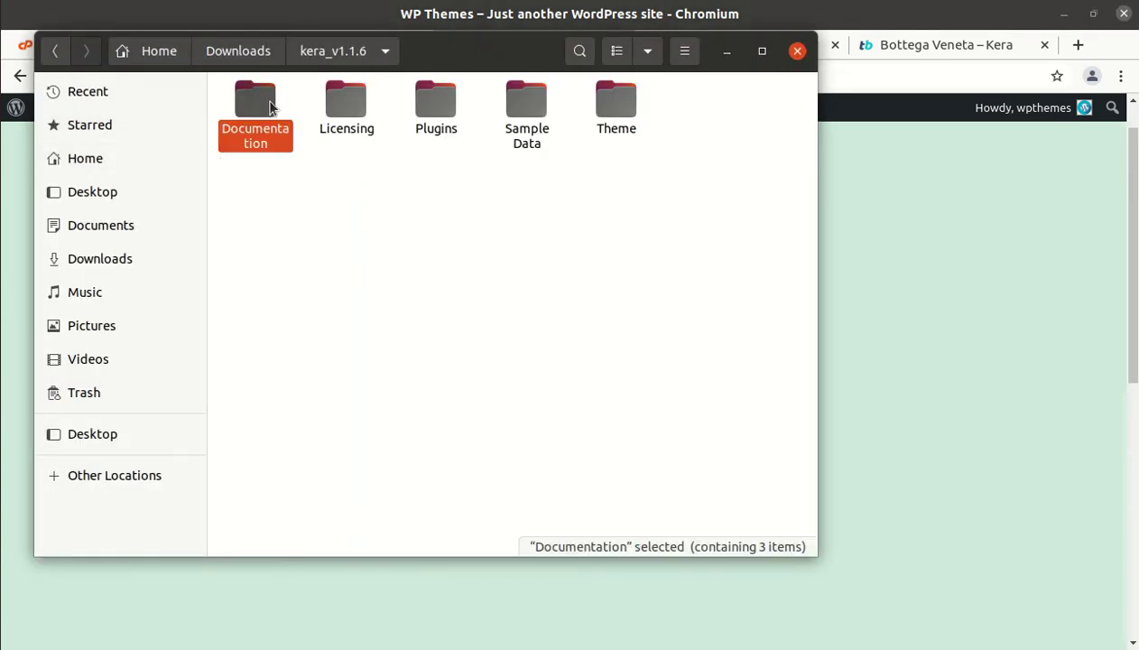
pyautogui.click(343, 105)
pyautogui.doubleClick(449, 112)
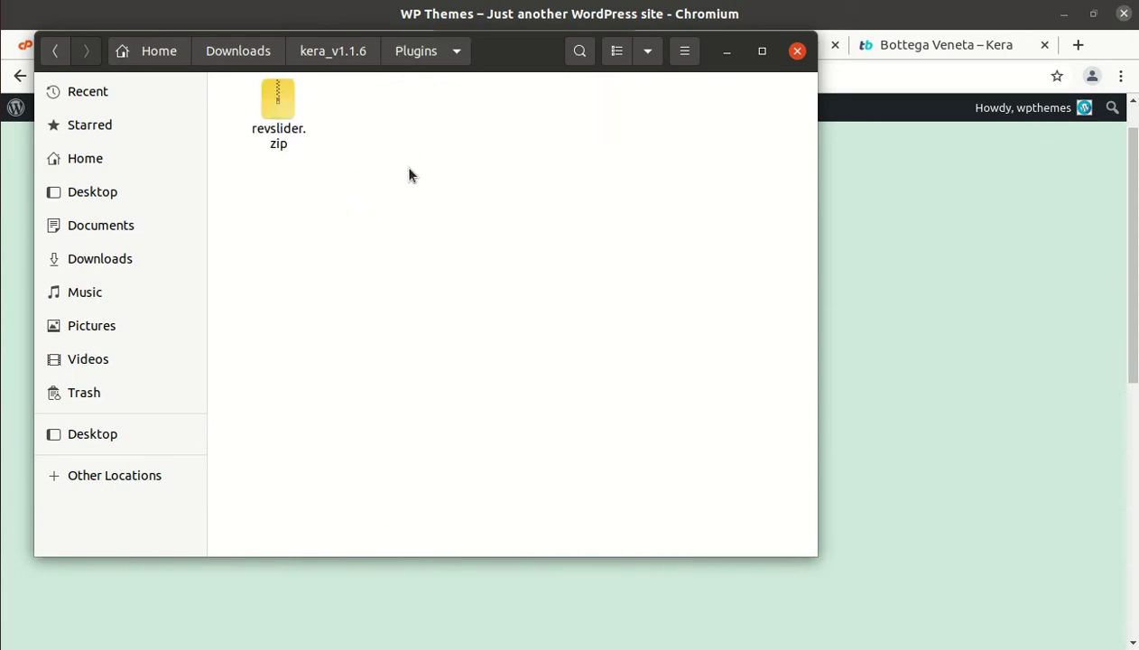
pyautogui.click(323, 56)
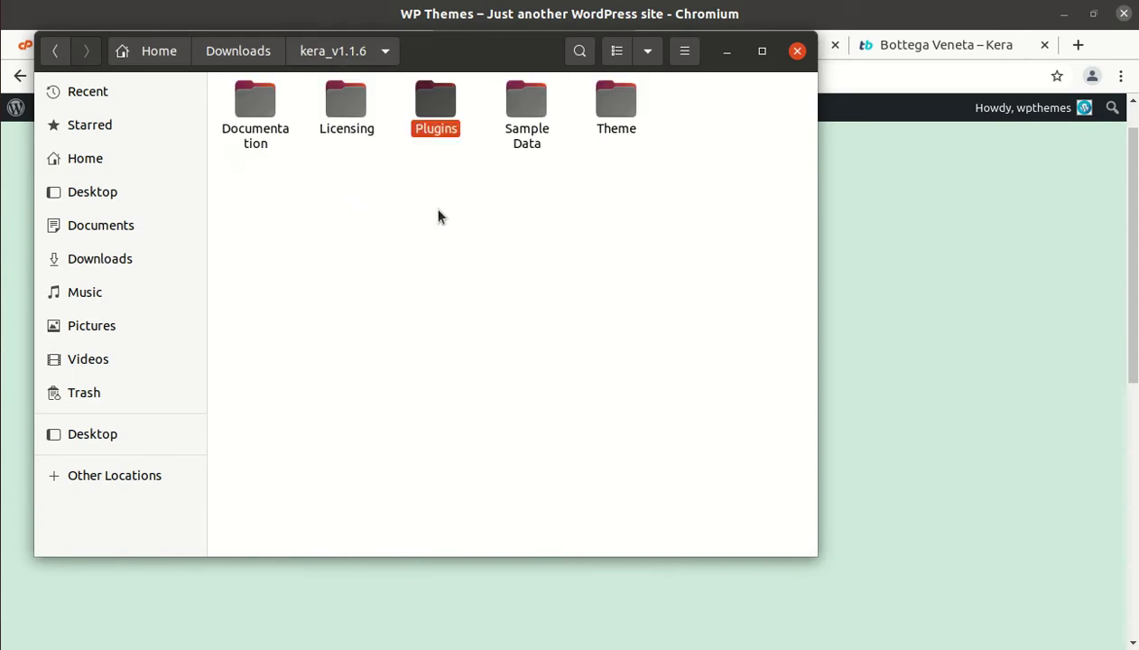
# Check the contents of the Sample Data folder and return to the kera_v1.1.6 folder.
pyautogui.doubleClick(526, 113)
pyautogui.click(258, 127)
pyautogui.click(341, 72)
pyautogui.click(334, 56)
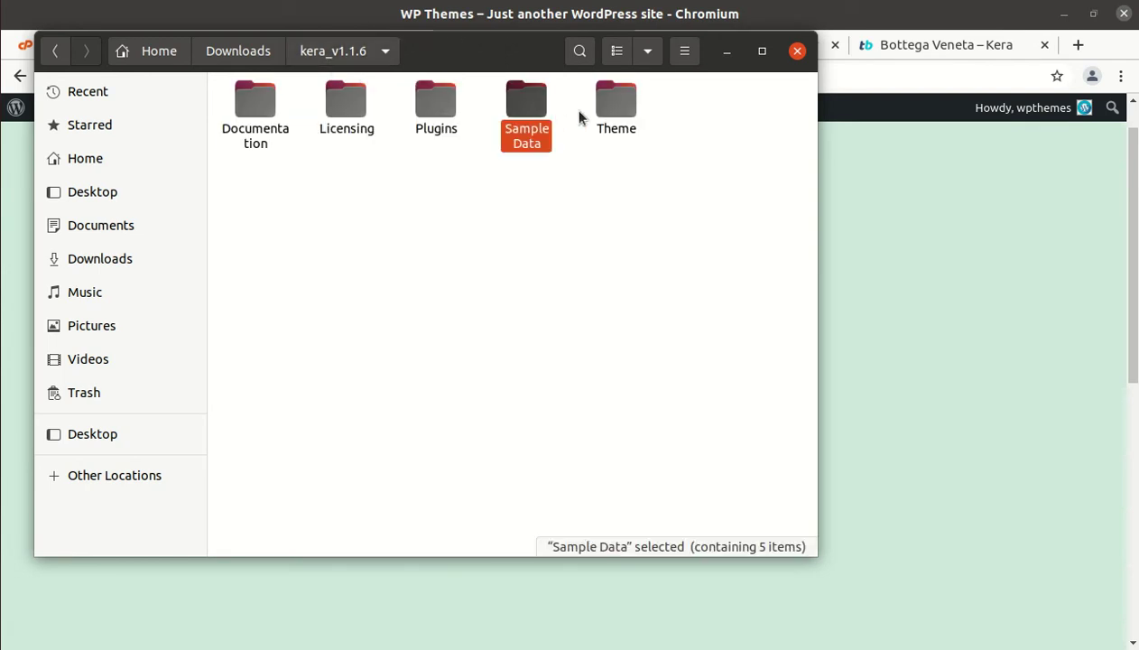
# Check kera.zip and kera-child.zip in the Theme folder, then minimize the file manager to return to the WordPress site.
pyautogui.doubleClick(619, 106)
pyautogui.click(277, 108)
pyautogui.click(385, 121)
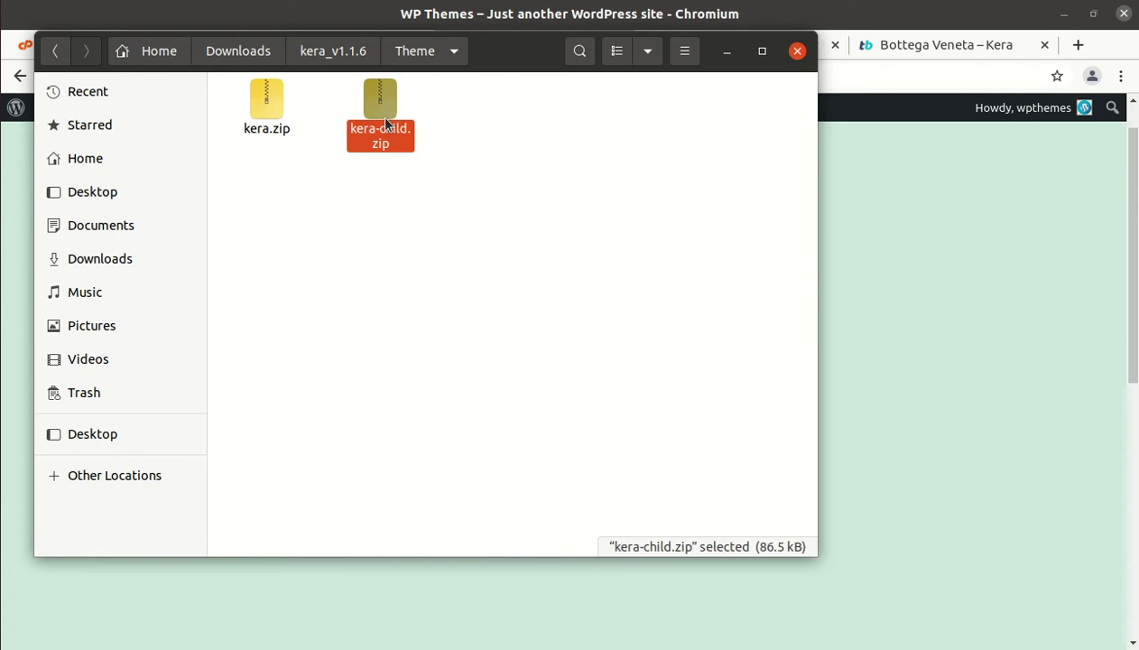
pyautogui.click(726, 51)
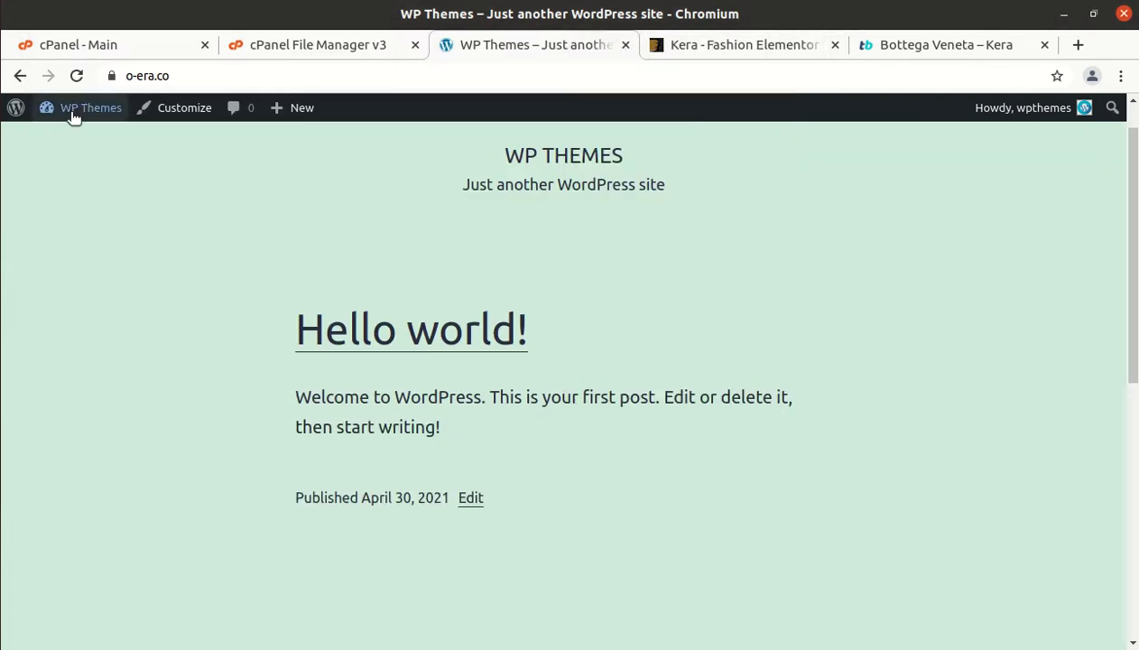
# Go to the Themes management page in the WordPress admin.
pyautogui.moveTo(77, 109)
pyautogui.click(70, 165)
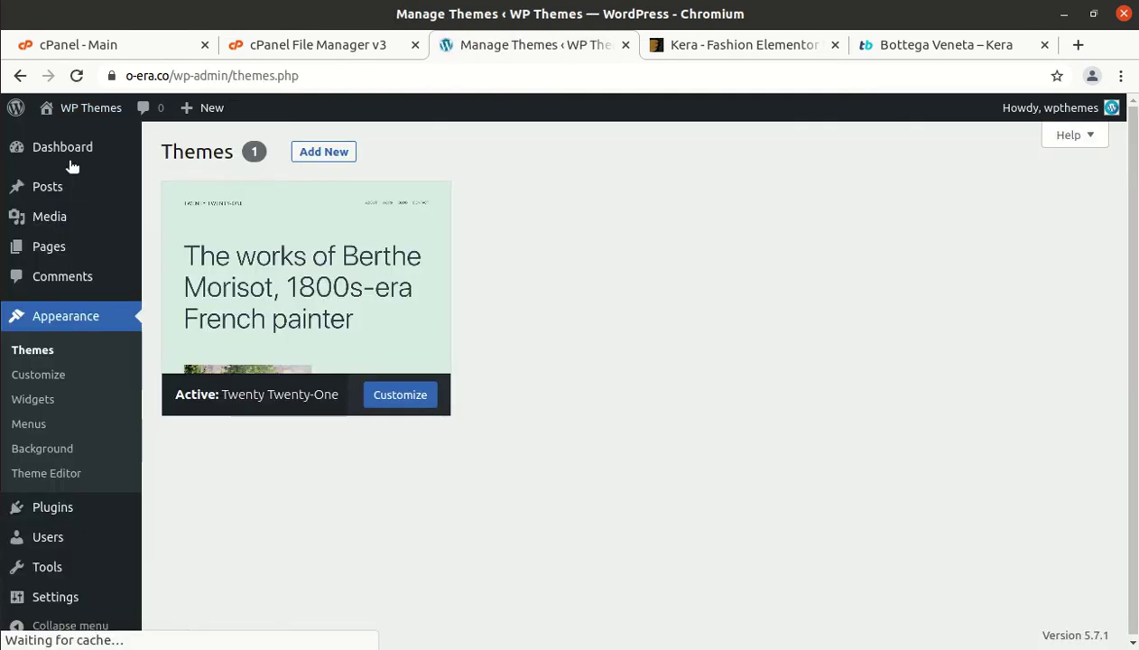
pyautogui.click(207, 242)
pyautogui.scroll(-1, 207, 242)
pyautogui.scroll(1, 206, 242)
pyautogui.click(334, 155)
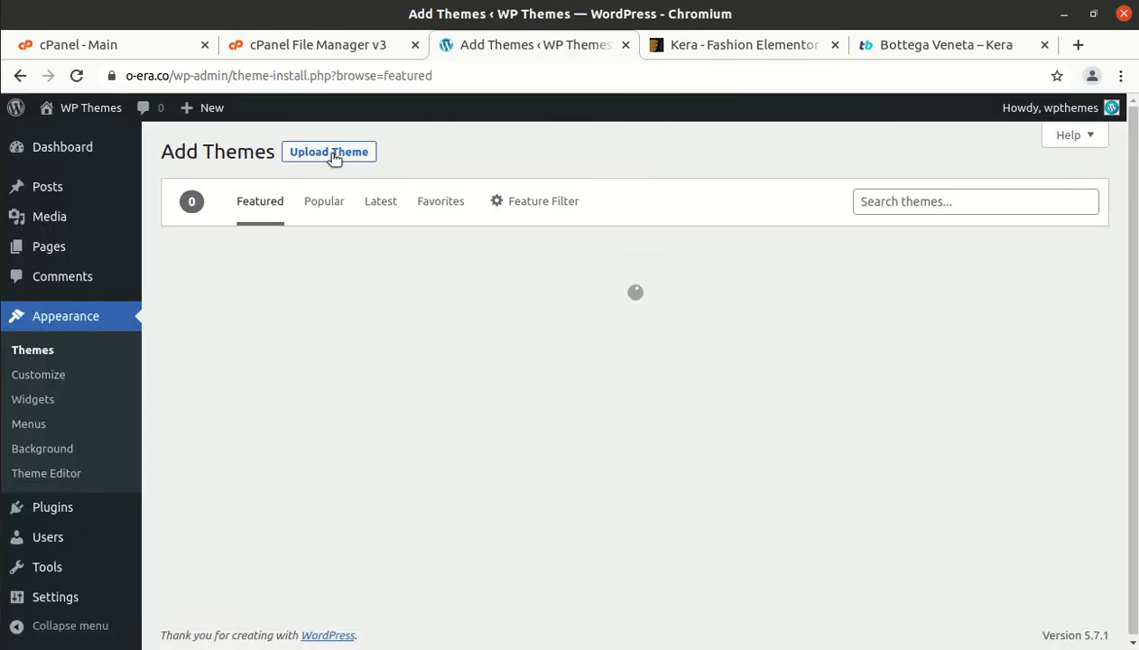
pyautogui.click(329, 154)
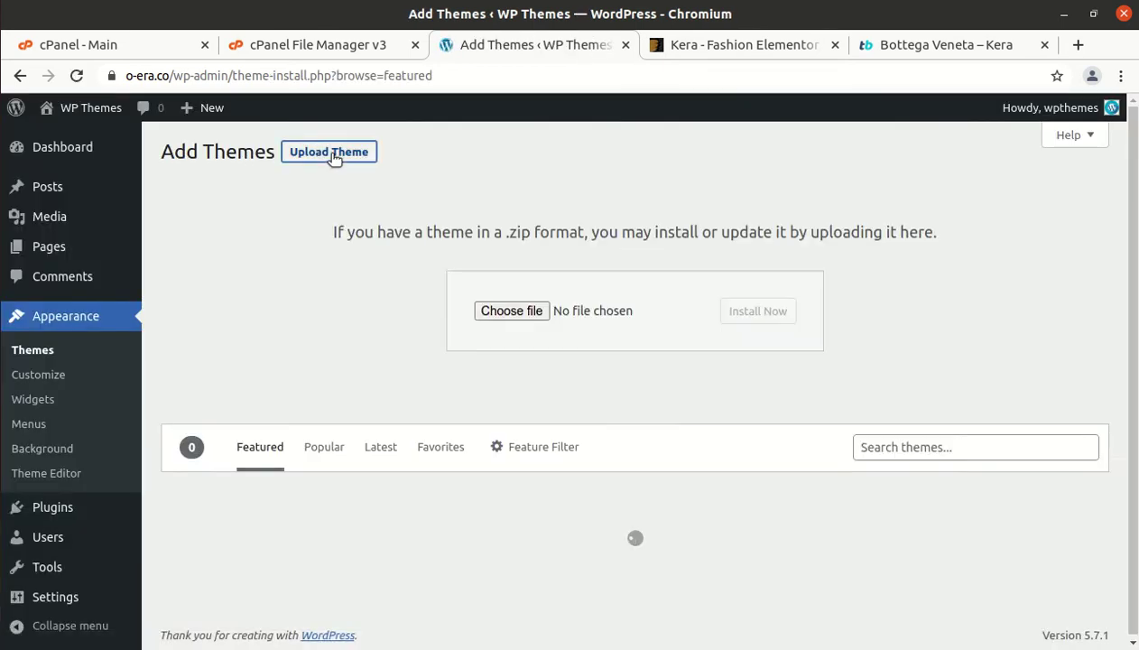
pyautogui.click(483, 311)
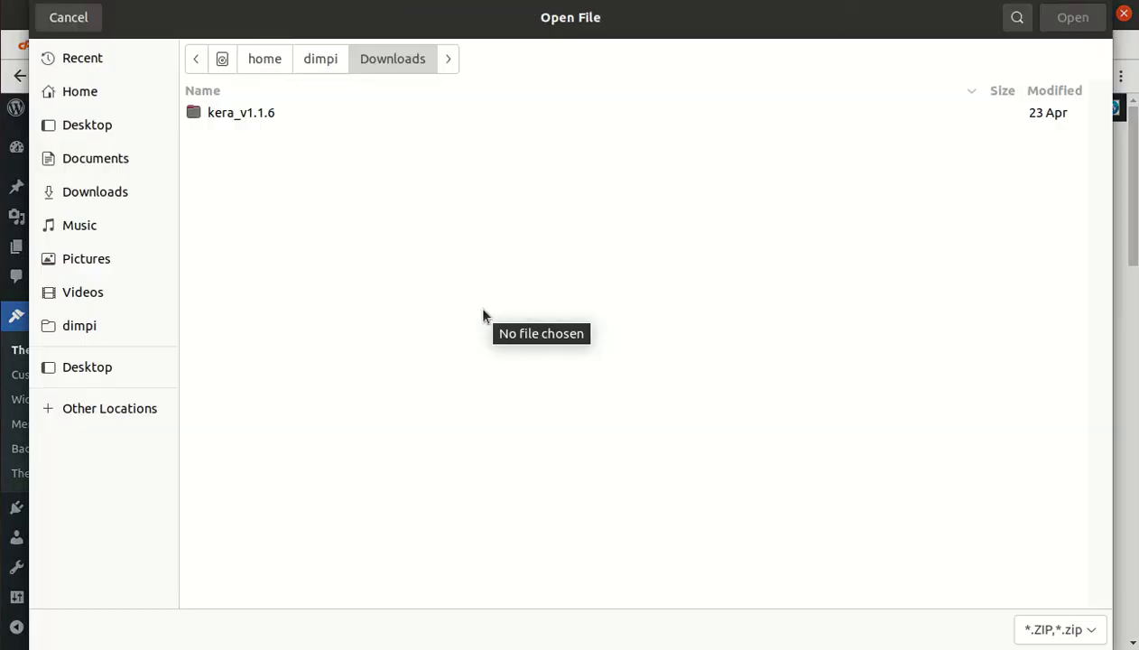
pyautogui.doubleClick(219, 112)
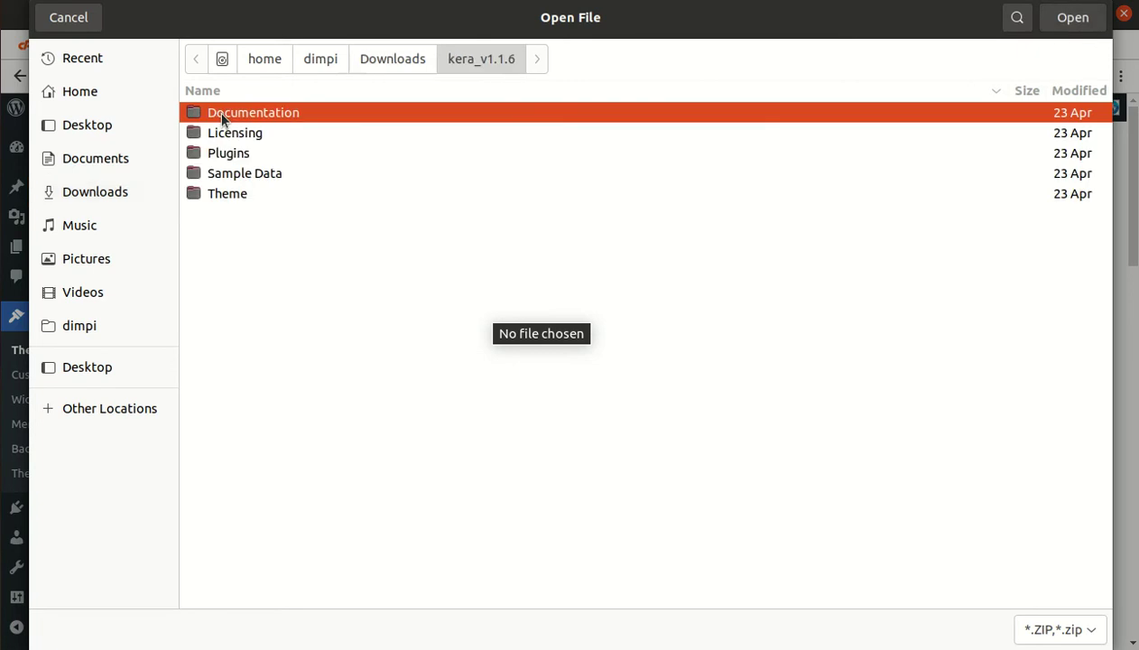
pyautogui.doubleClick(231, 194)
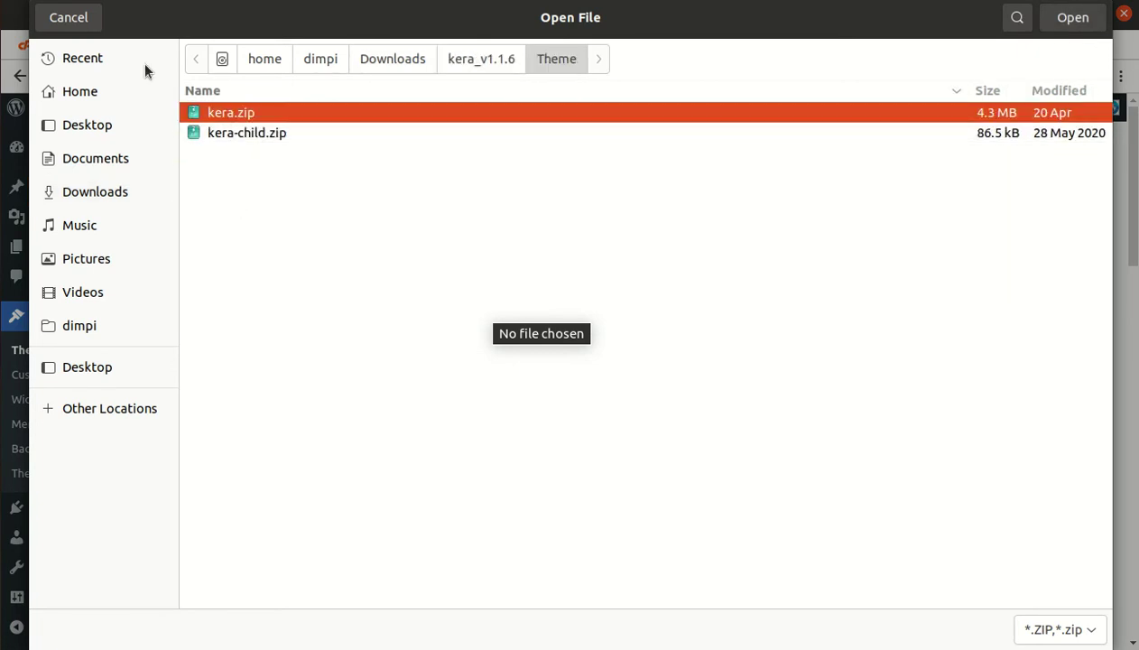
pyautogui.click(70, 18)
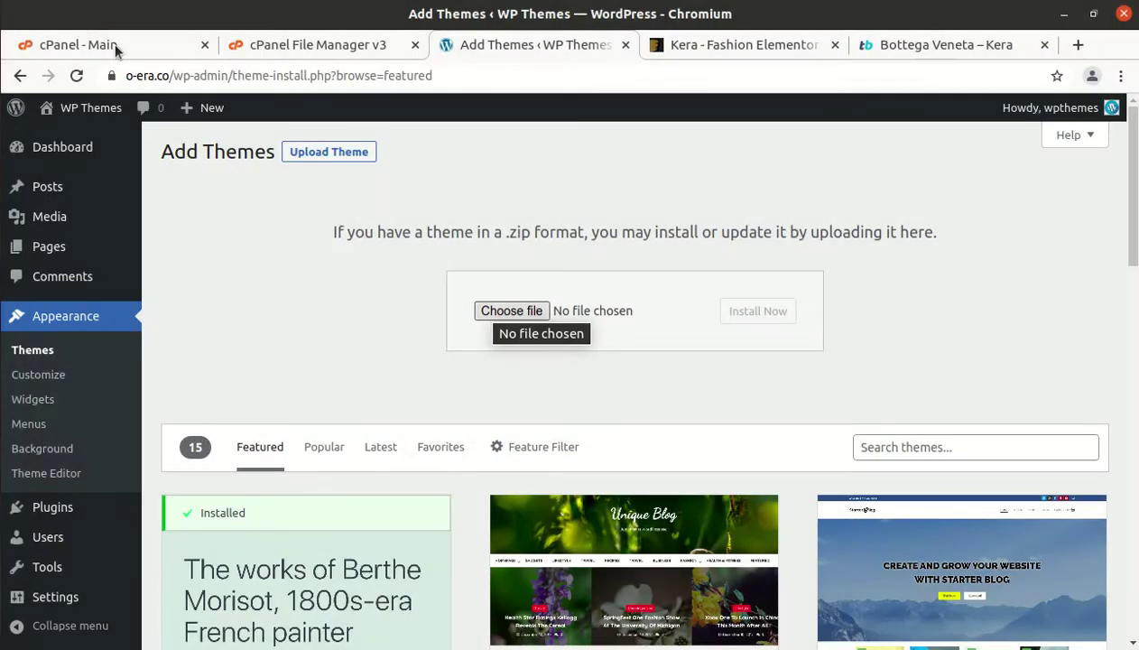
# Switch to the cPanel File Manager, upload kera.zip from the package's Theme folder to o-era.co/wp-content/themes and return to that folder.
pyautogui.click(291, 58)
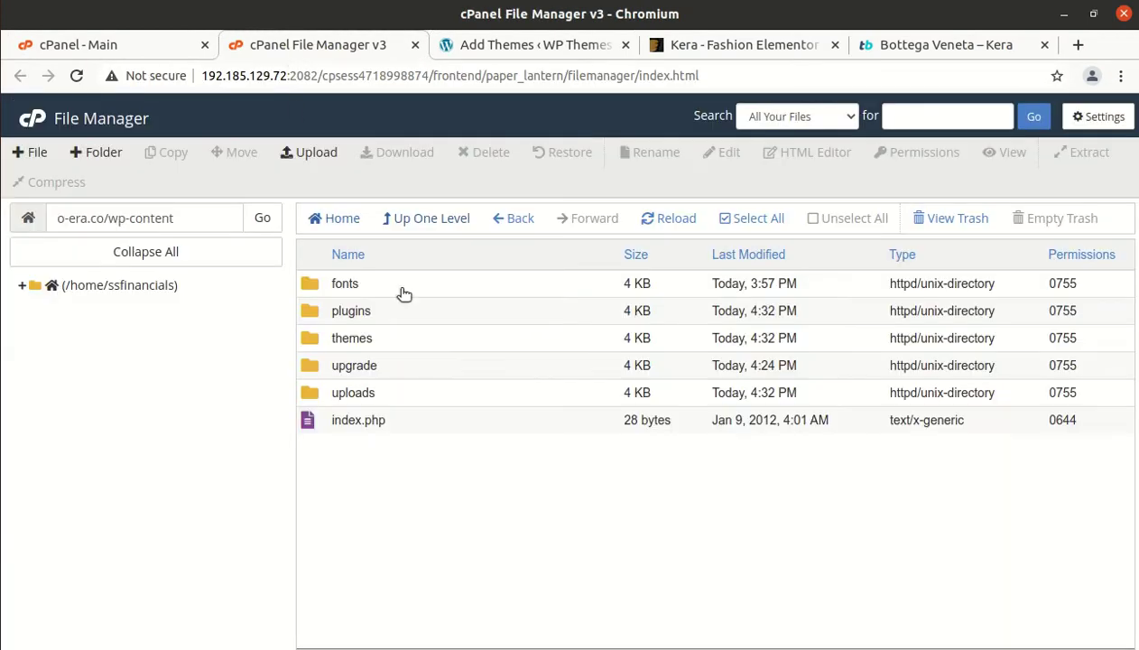
pyautogui.doubleClick(419, 347)
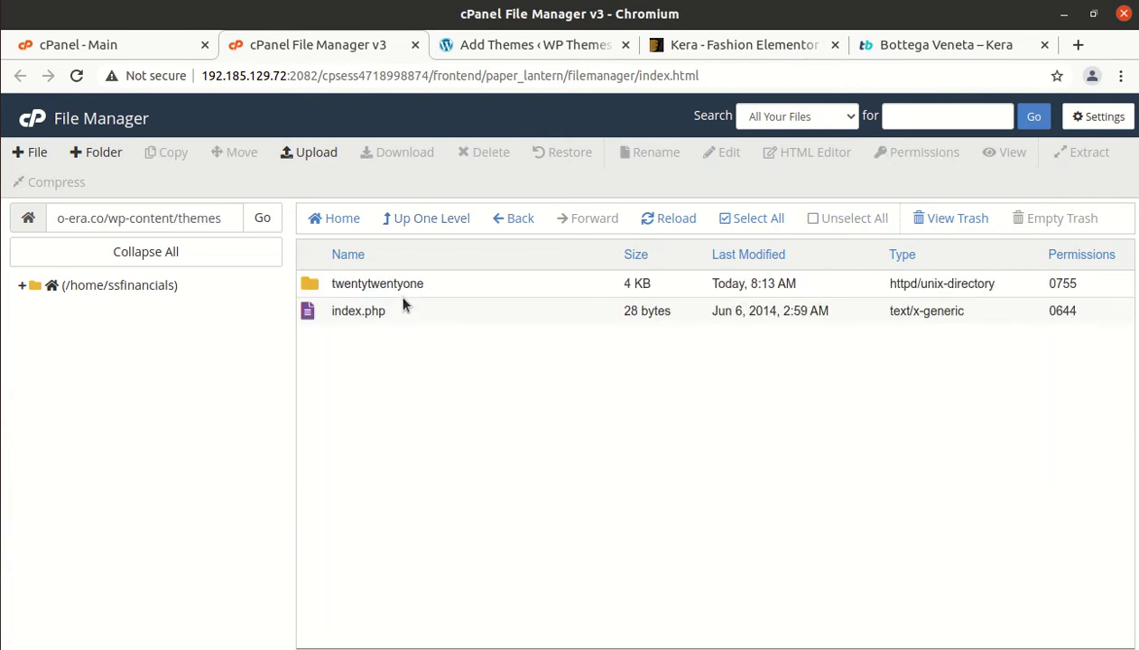
pyautogui.click(307, 152)
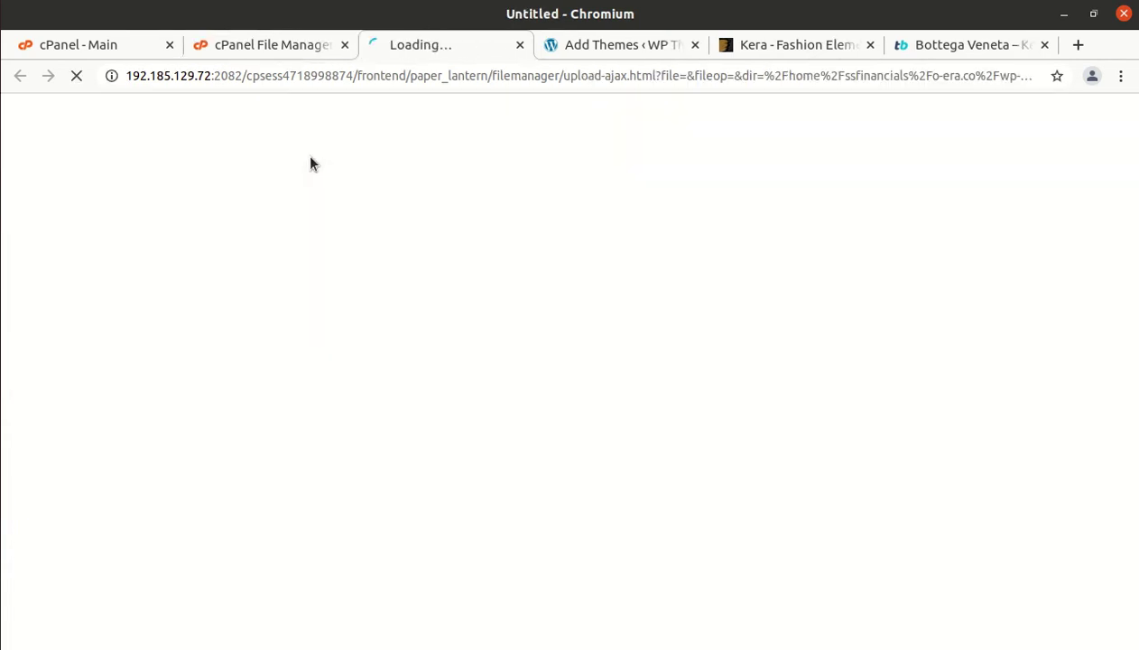
pyautogui.click(550, 405)
pyautogui.doubleClick(237, 114)
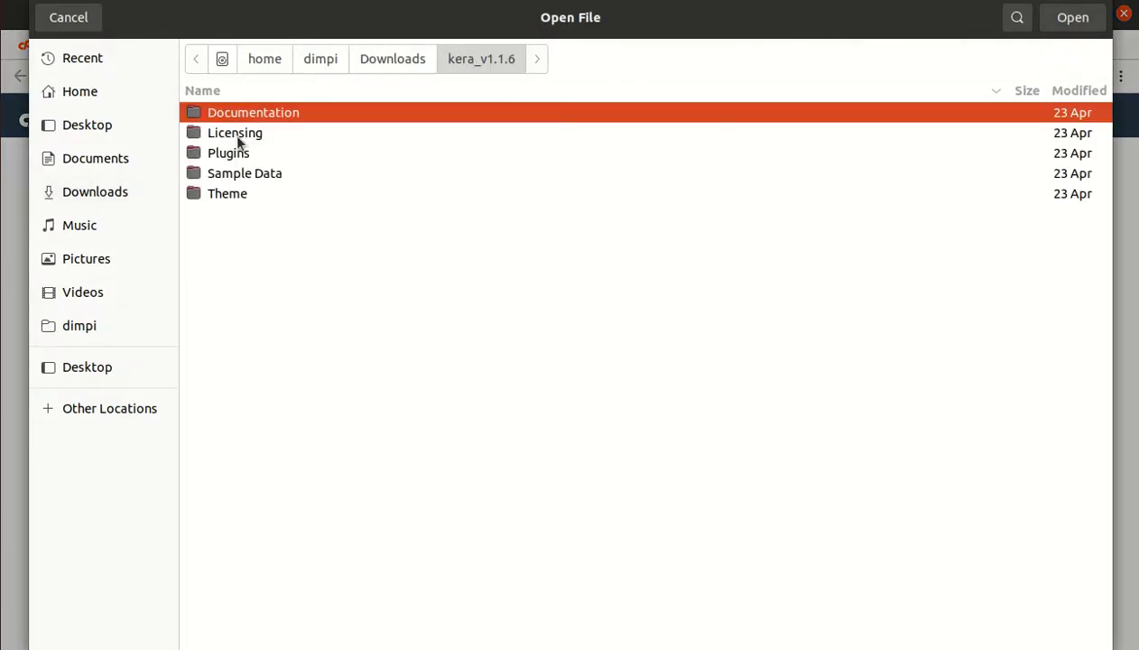
pyautogui.doubleClick(231, 192)
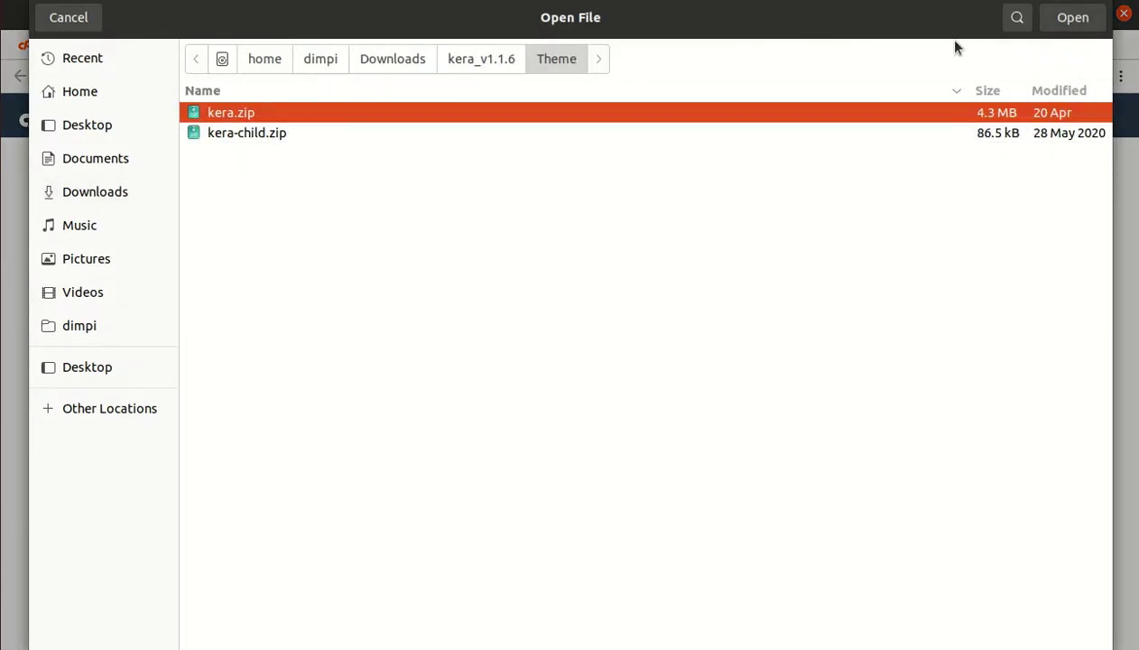
pyautogui.click(1066, 28)
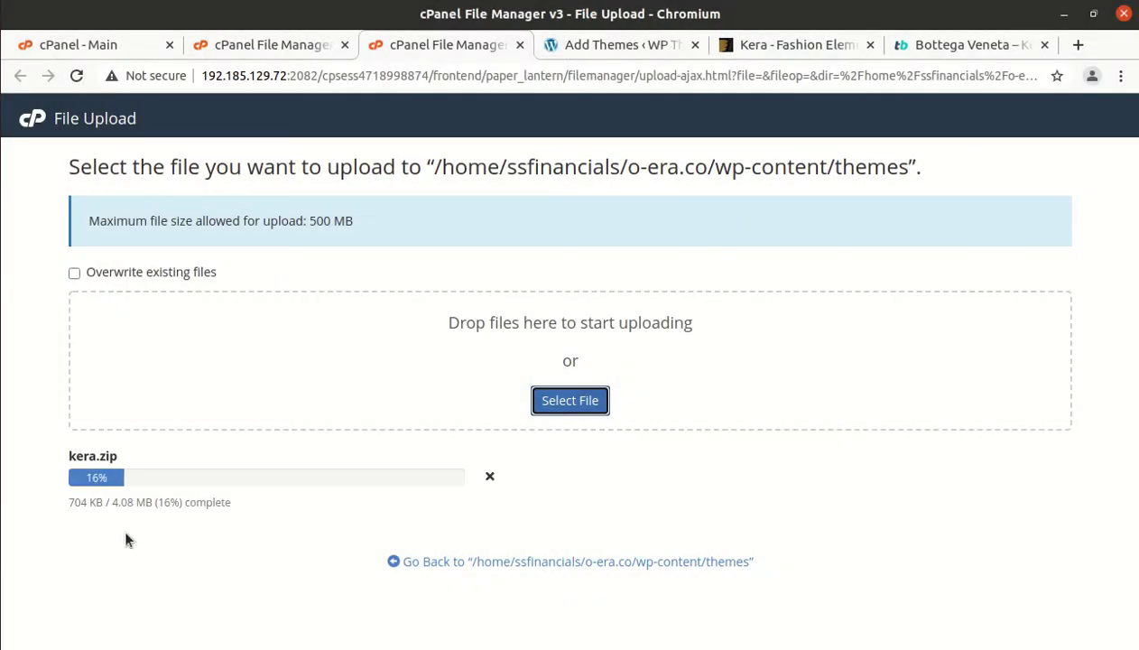
pyautogui.moveTo(116, 502); pyautogui.dragTo(141, 507)
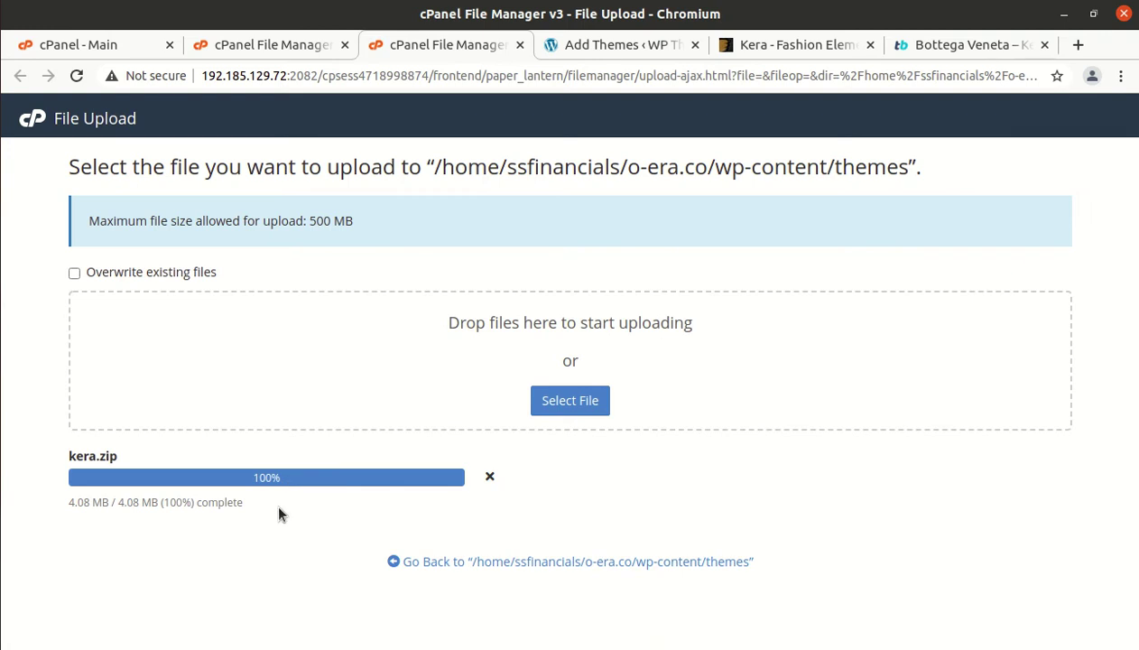
pyautogui.moveTo(284, 477); pyautogui.dragTo(254, 473)
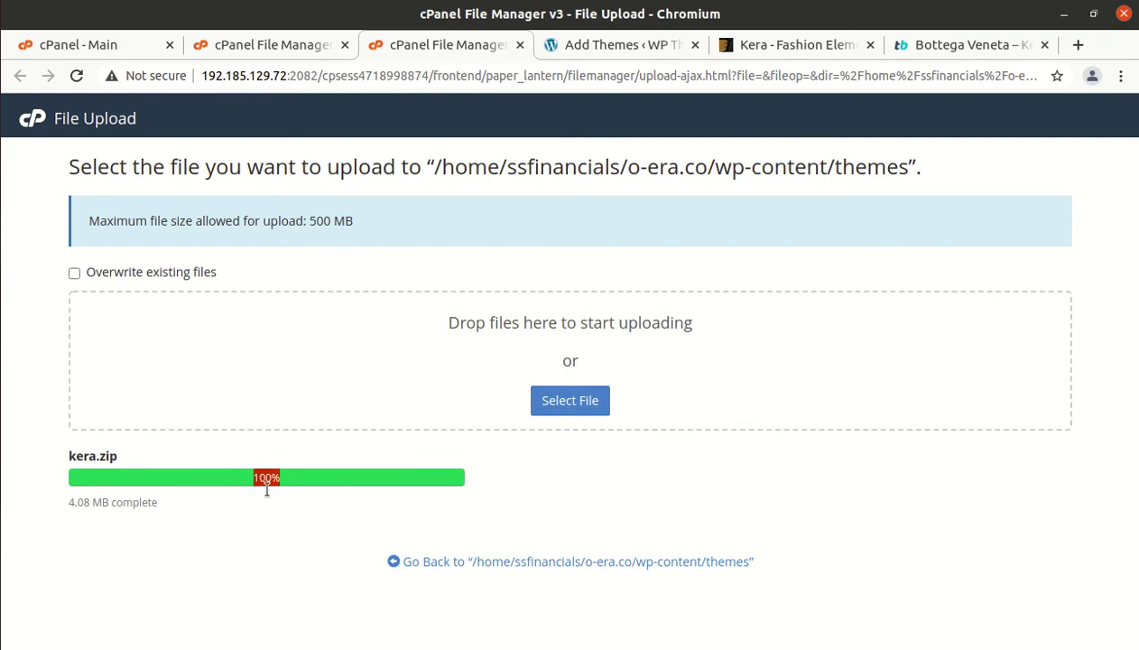
pyautogui.click(436, 560)
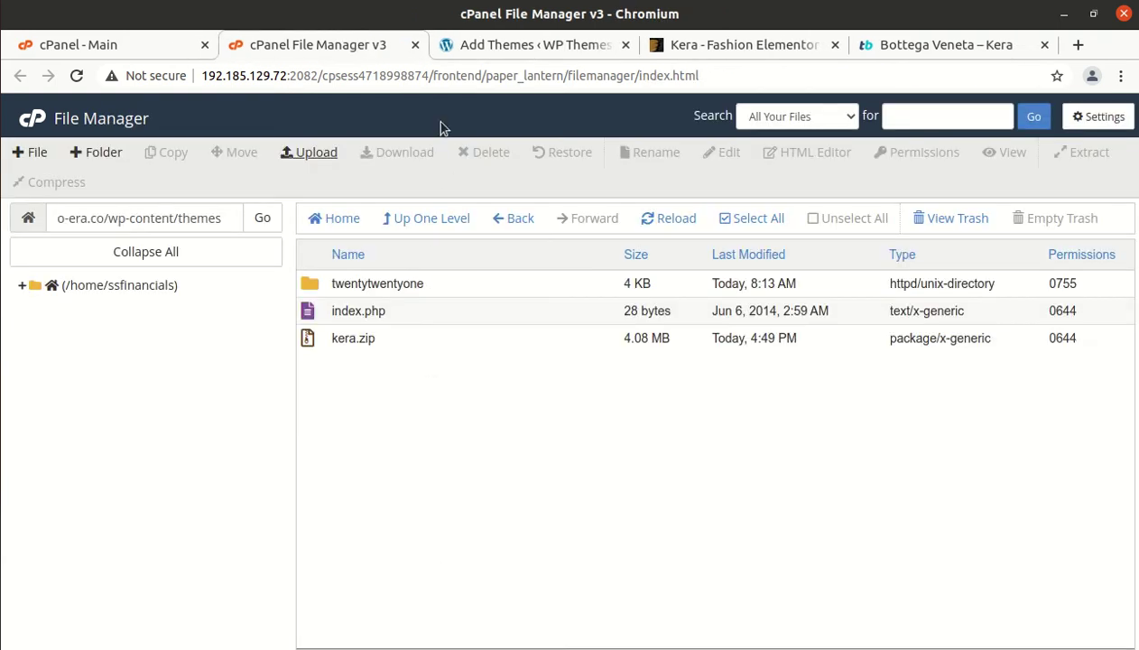
# Extract kera.zip into /o-era.co/wp-content/themes and reload the folder listing.
pyautogui.click(410, 338)
pyautogui.rightClick(410, 338)
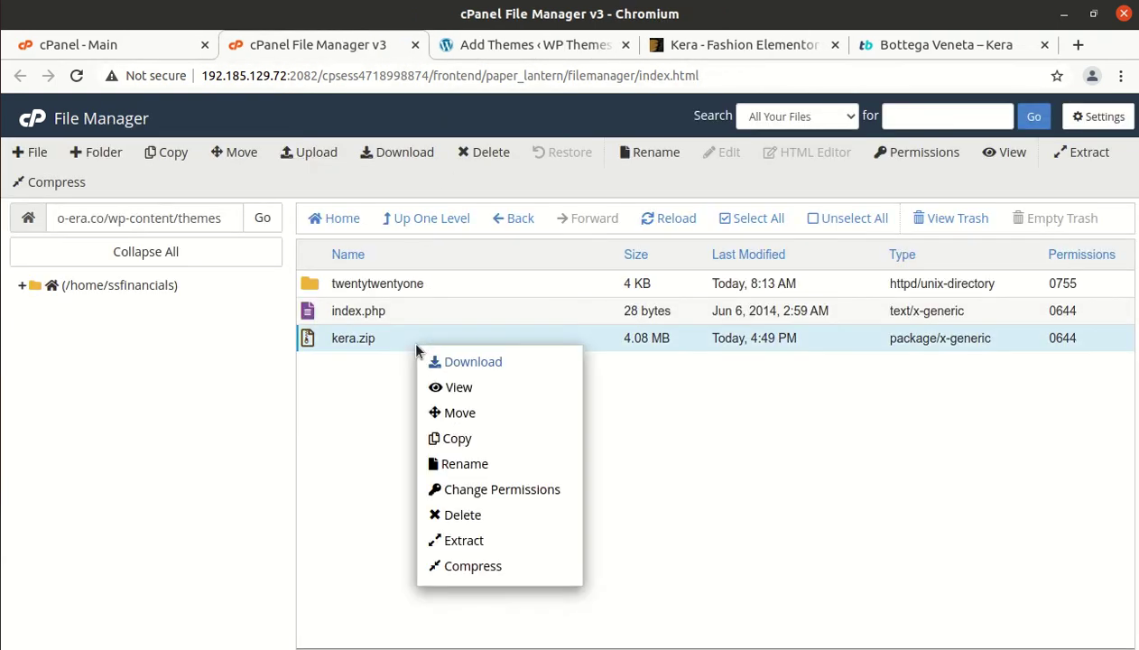
pyautogui.click(458, 541)
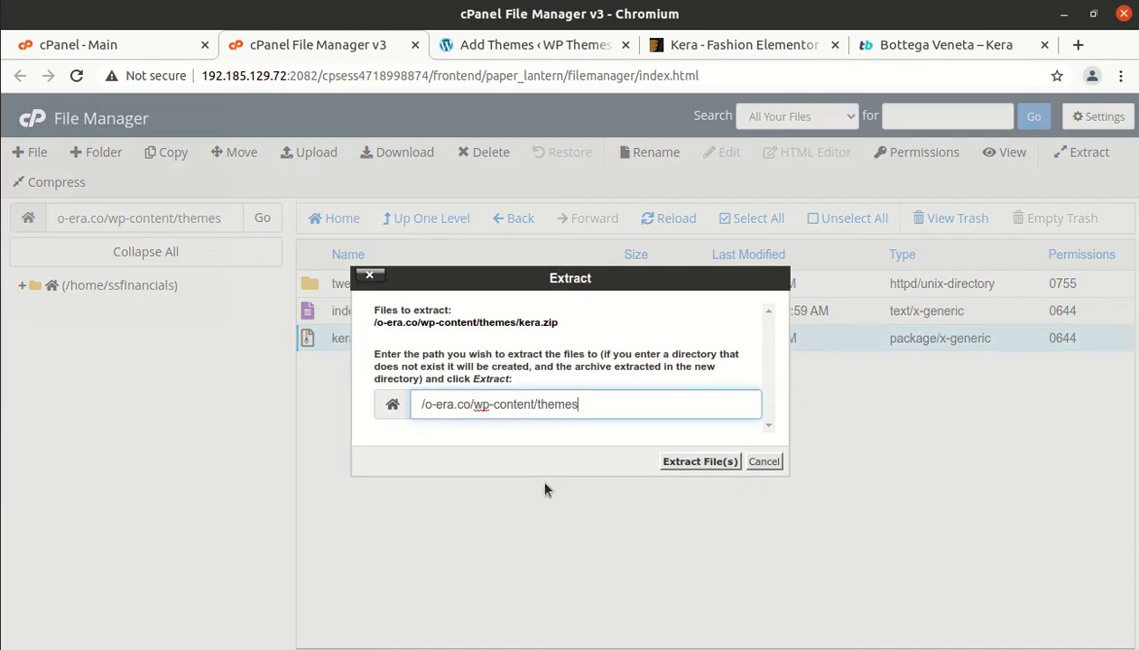
pyautogui.click(688, 463)
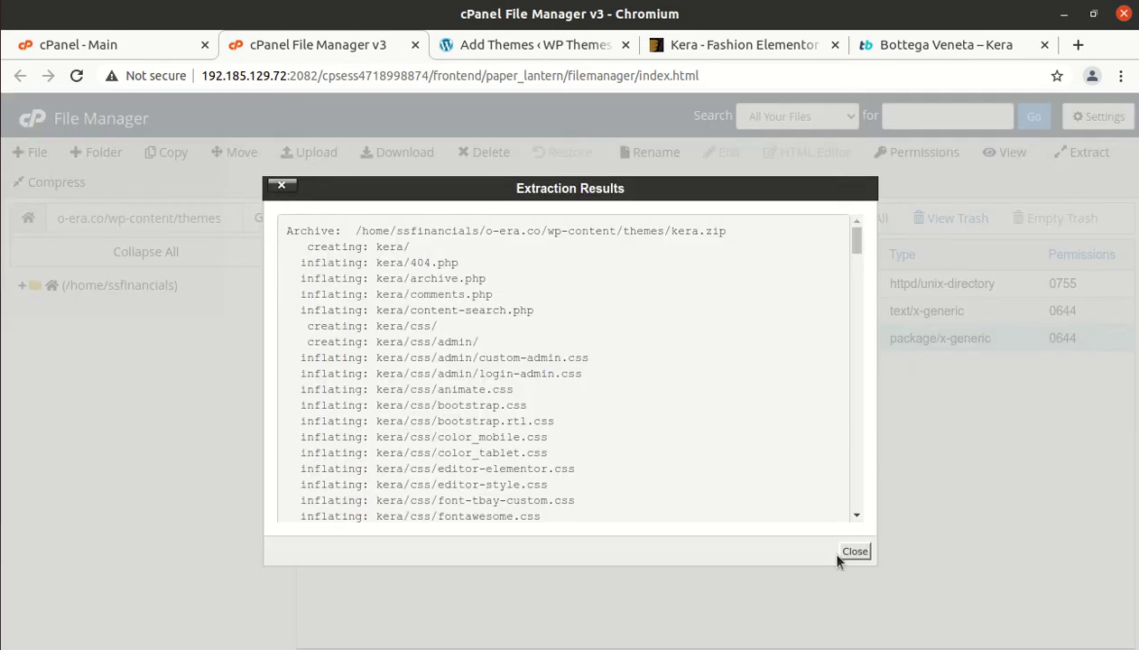
pyautogui.click(852, 550)
pyautogui.click(664, 221)
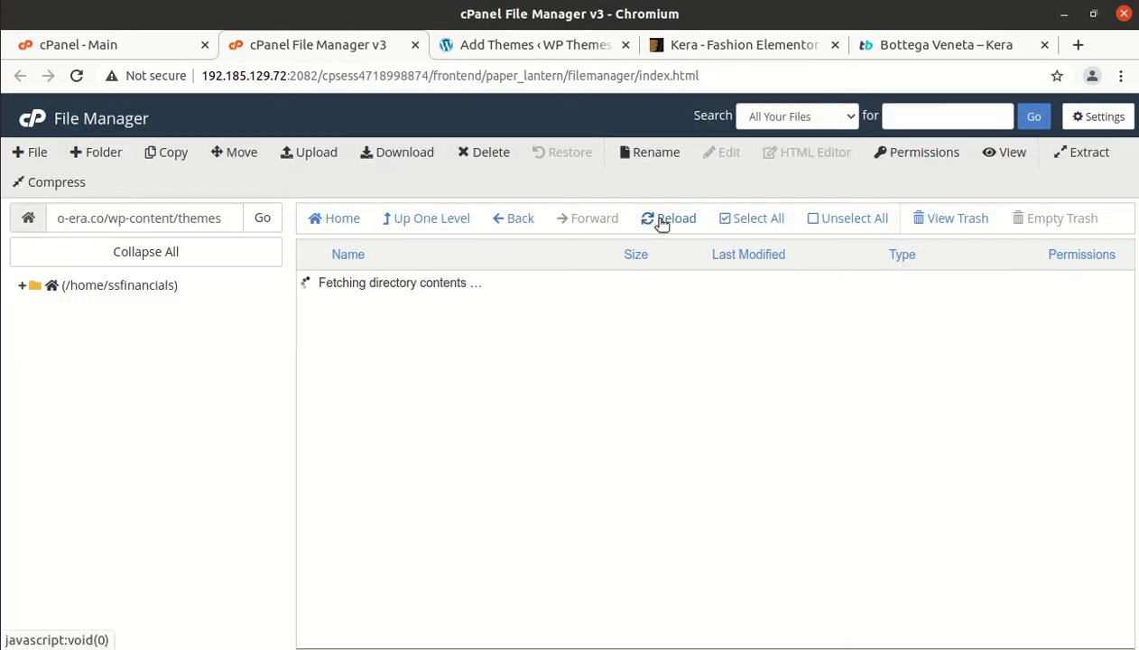
# Look through the files in the extracted kera folder and return to the themes folder.
pyautogui.doubleClick(442, 285)
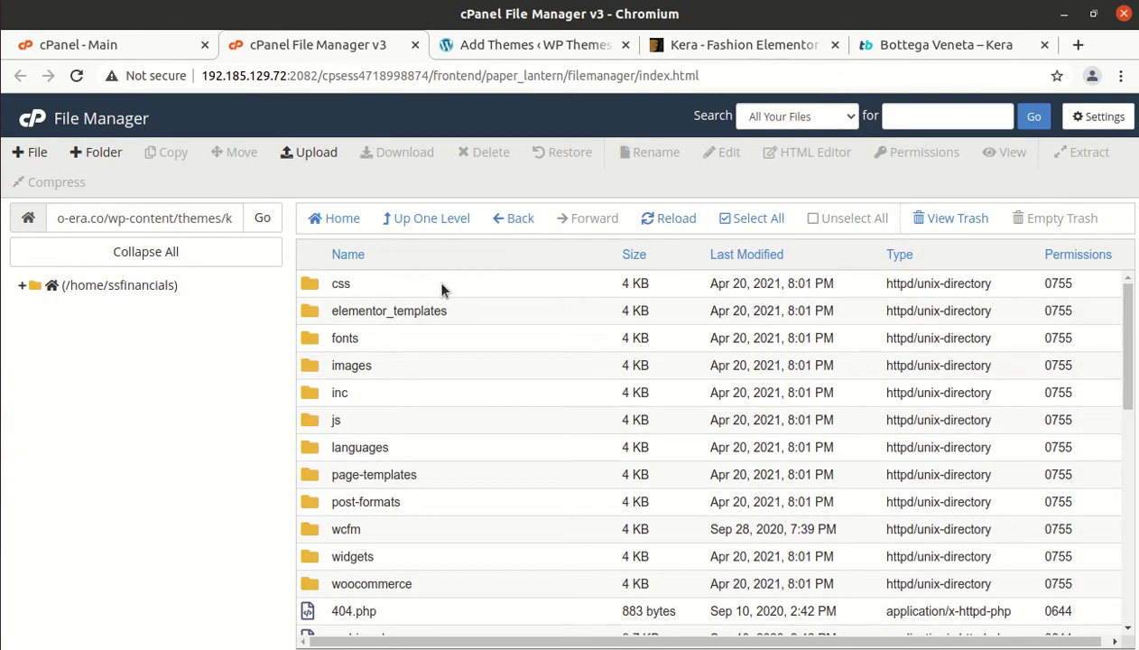
pyautogui.scroll(-7, 435, 307)
pyautogui.scroll(-1, 432, 312)
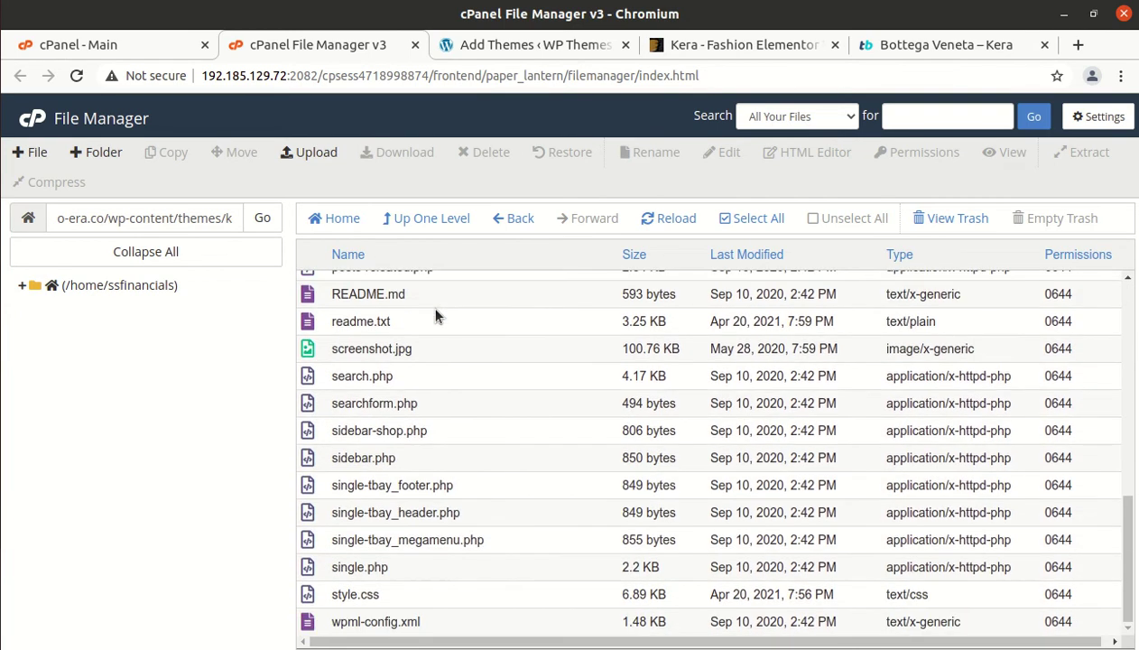
pyautogui.scroll(4, 431, 311)
pyautogui.click(397, 219)
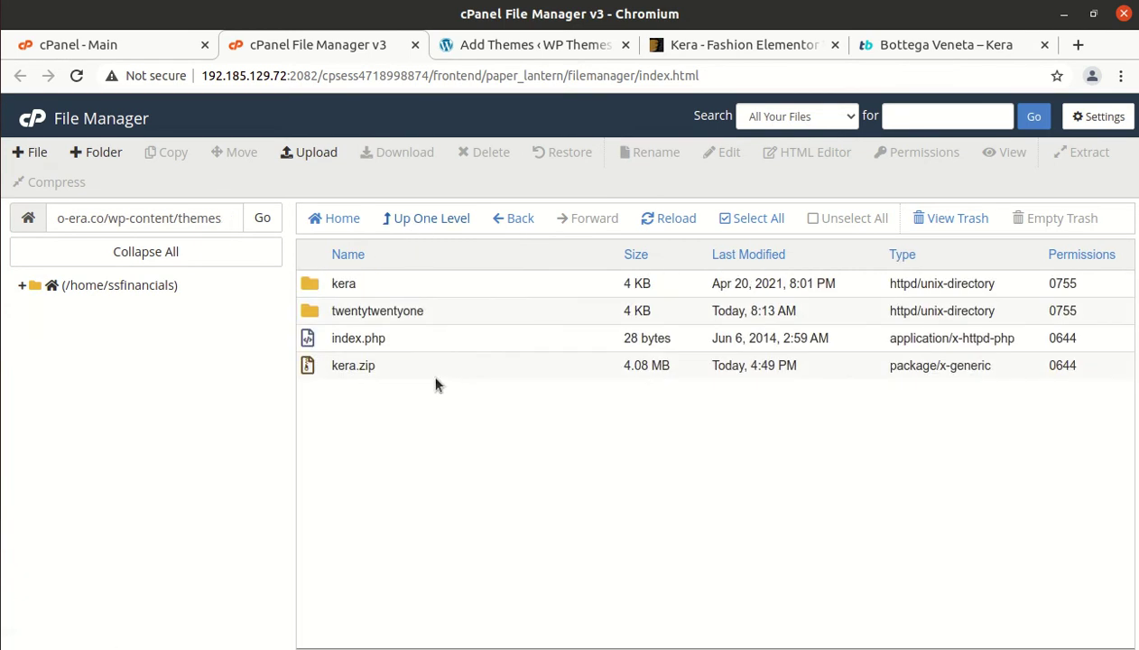
# Delete kera.zip from the themes folder permanently, skipping the trash.
pyautogui.click(413, 366)
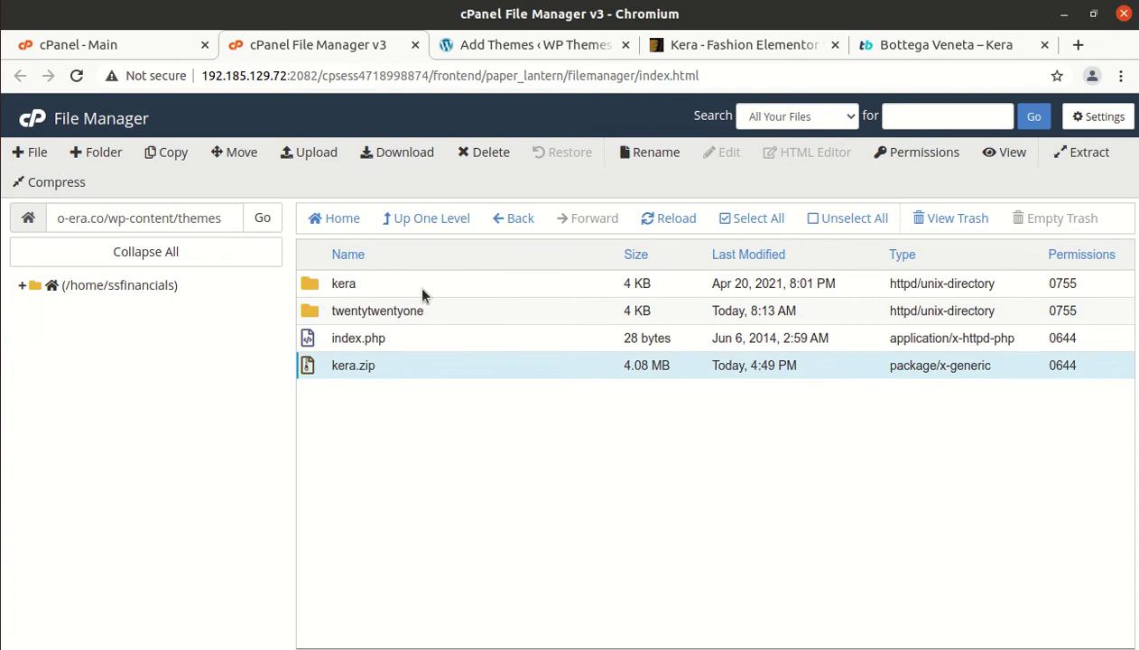
pyautogui.click(469, 152)
pyautogui.click(388, 379)
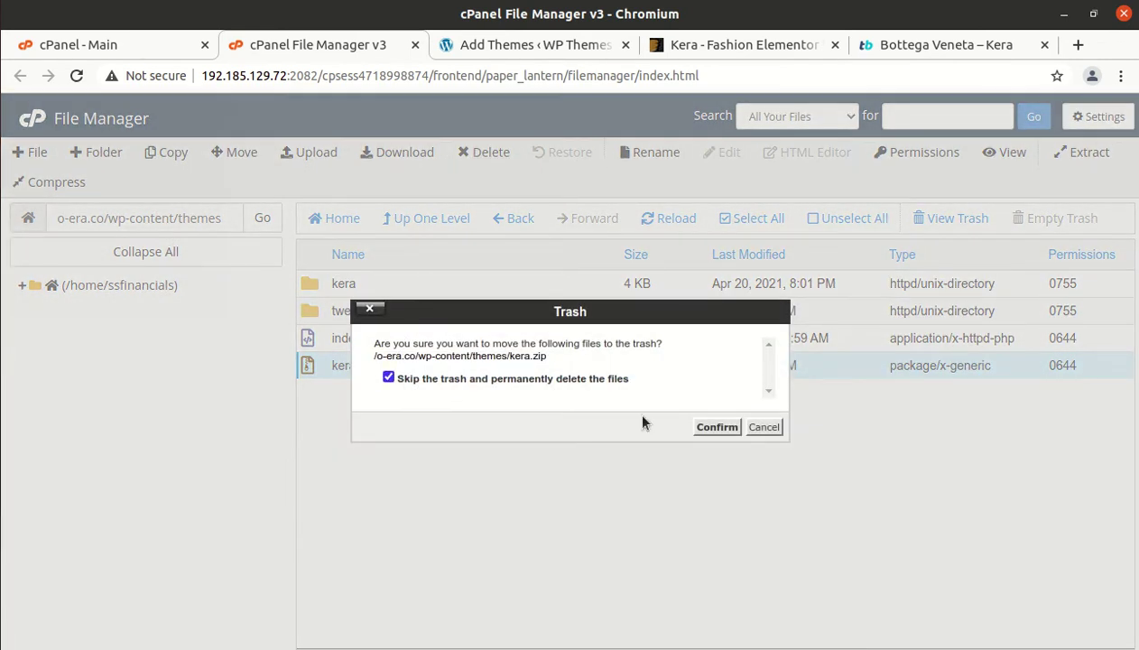
pyautogui.click(717, 427)
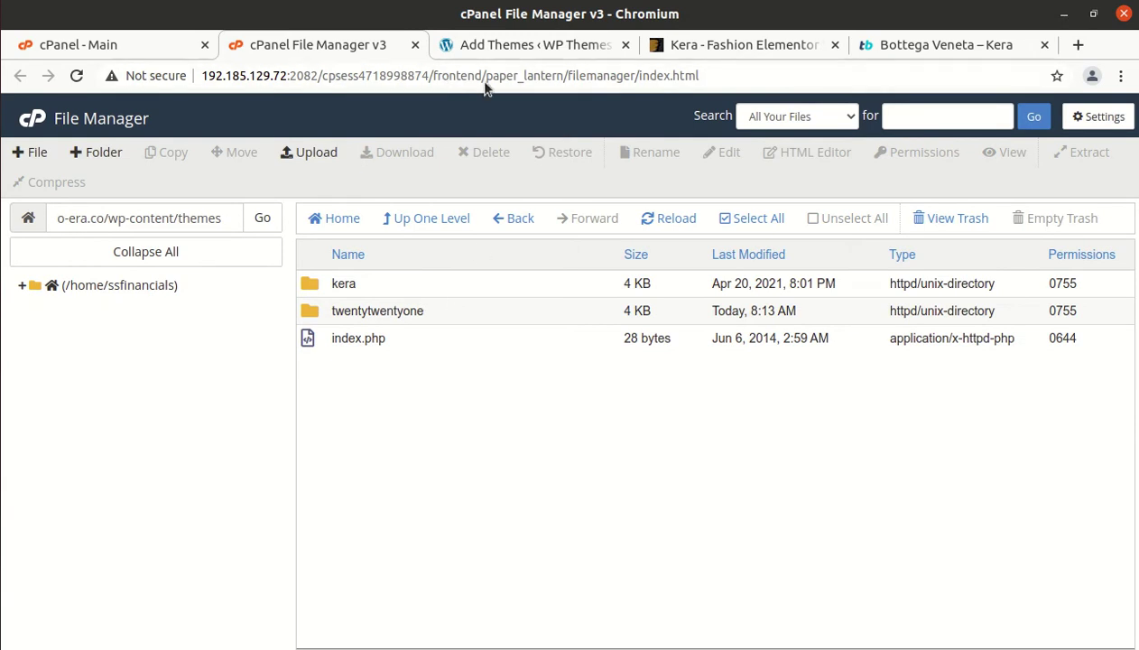
# Return to the WordPress Themes page, check the version in the Kera theme's details and activate the theme.
pyautogui.click(493, 54)
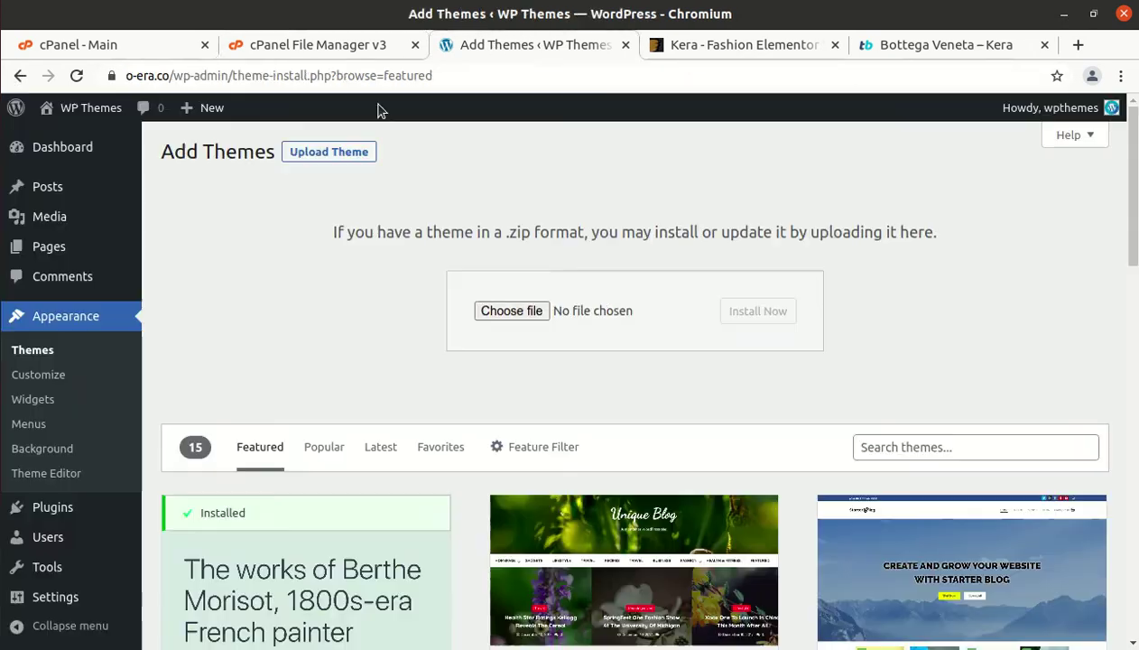
pyautogui.click(39, 356)
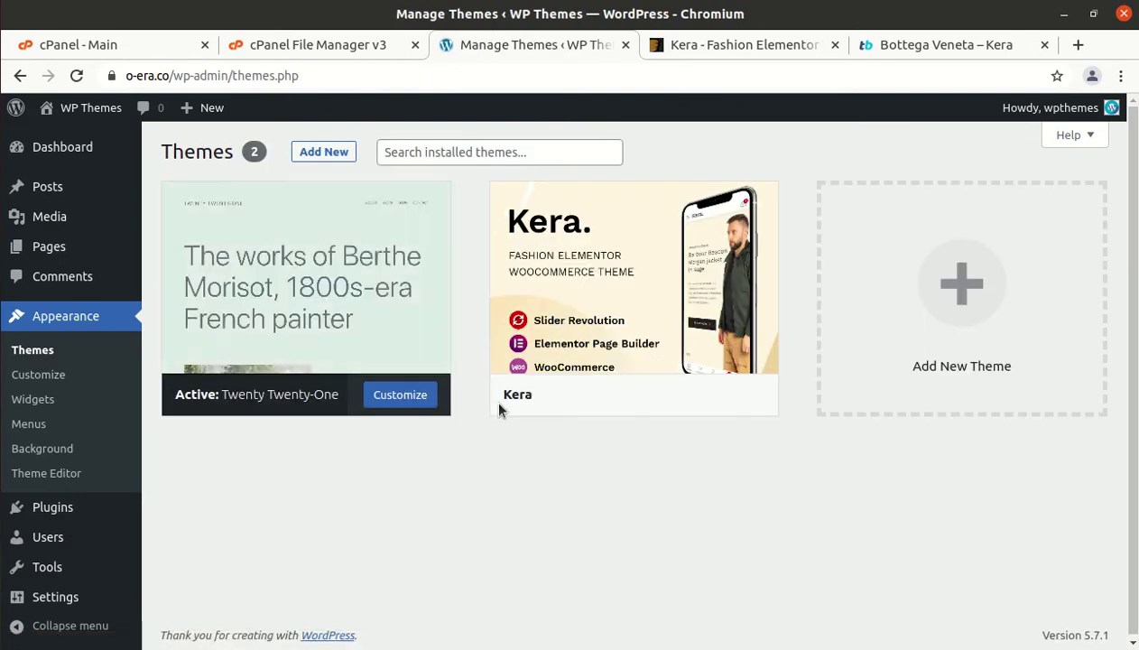
pyautogui.click(612, 283)
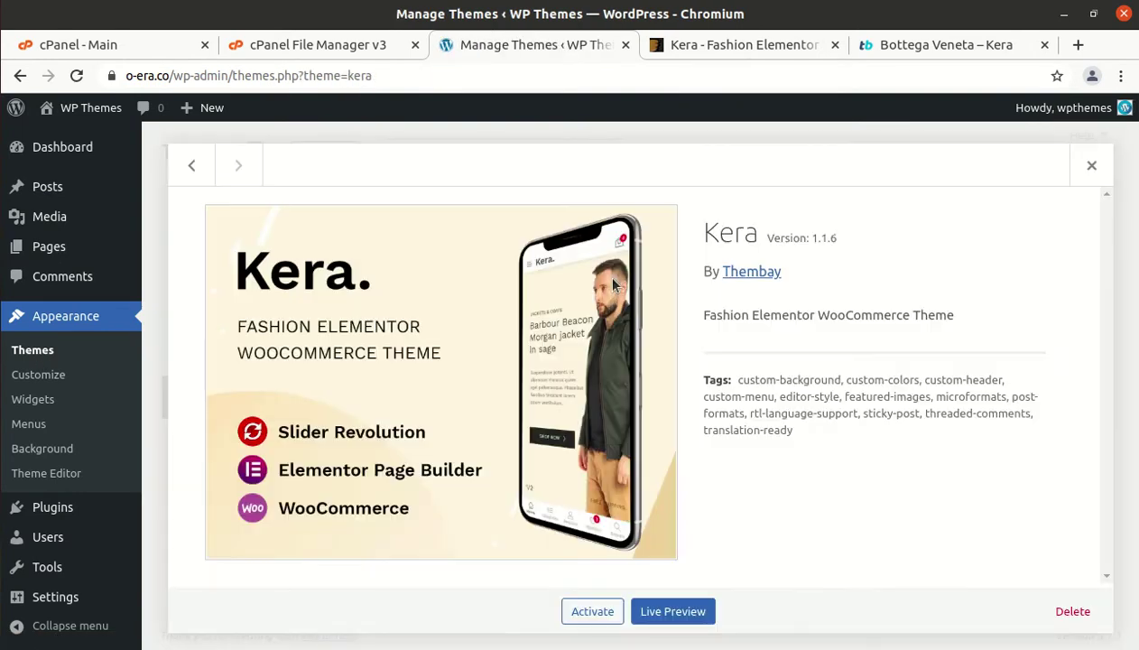
pyautogui.moveTo(842, 237); pyautogui.dragTo(758, 232)
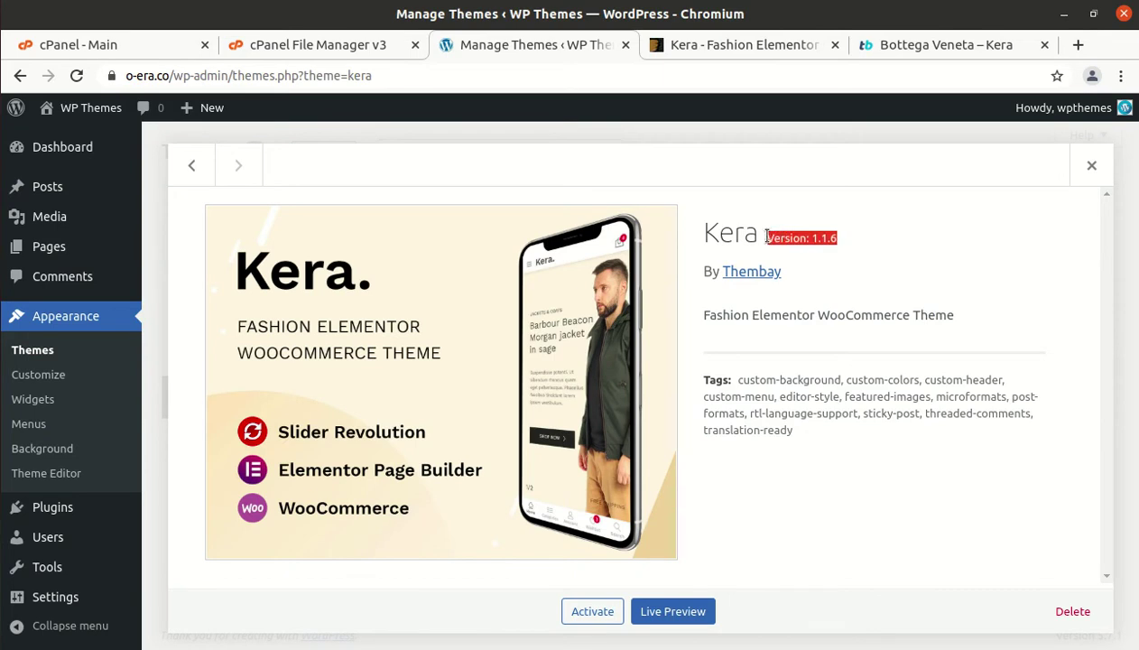
pyautogui.click(844, 287)
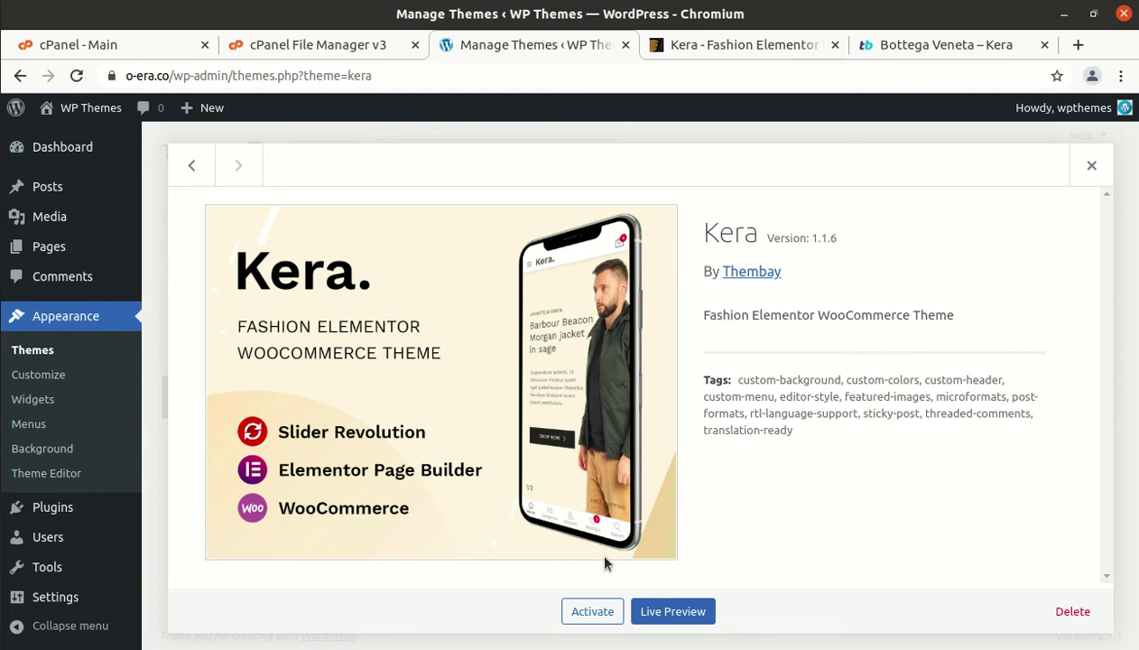
pyautogui.click(584, 614)
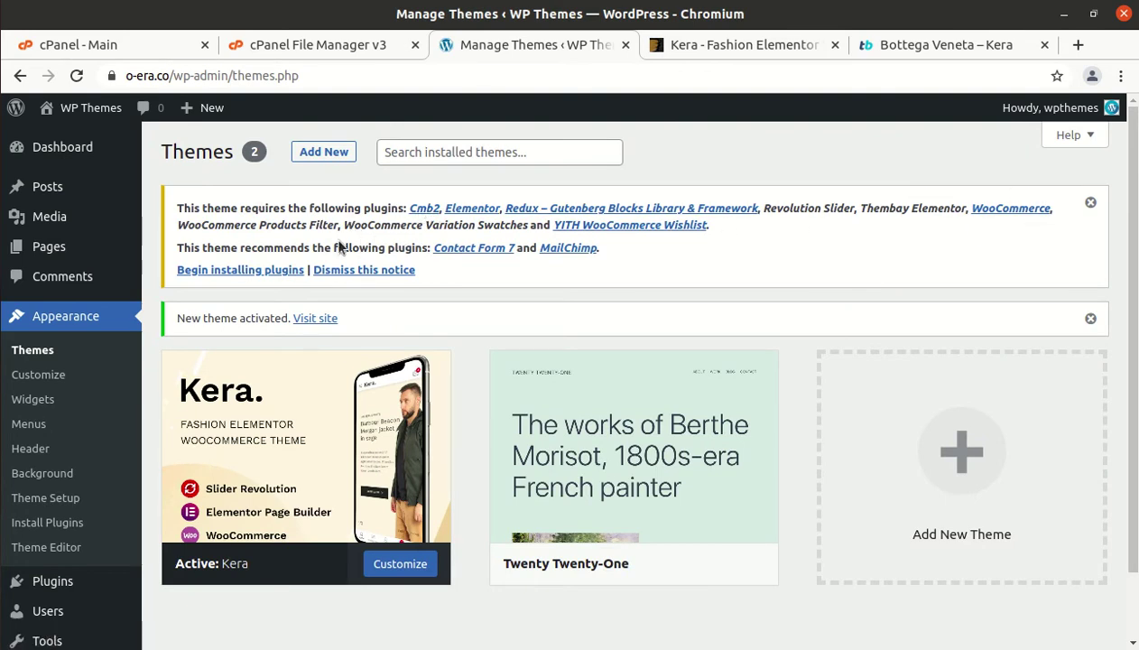
# Begin installing the theme's plugins and review the list of required and recommended plugins with their sources.
pyautogui.click(232, 272)
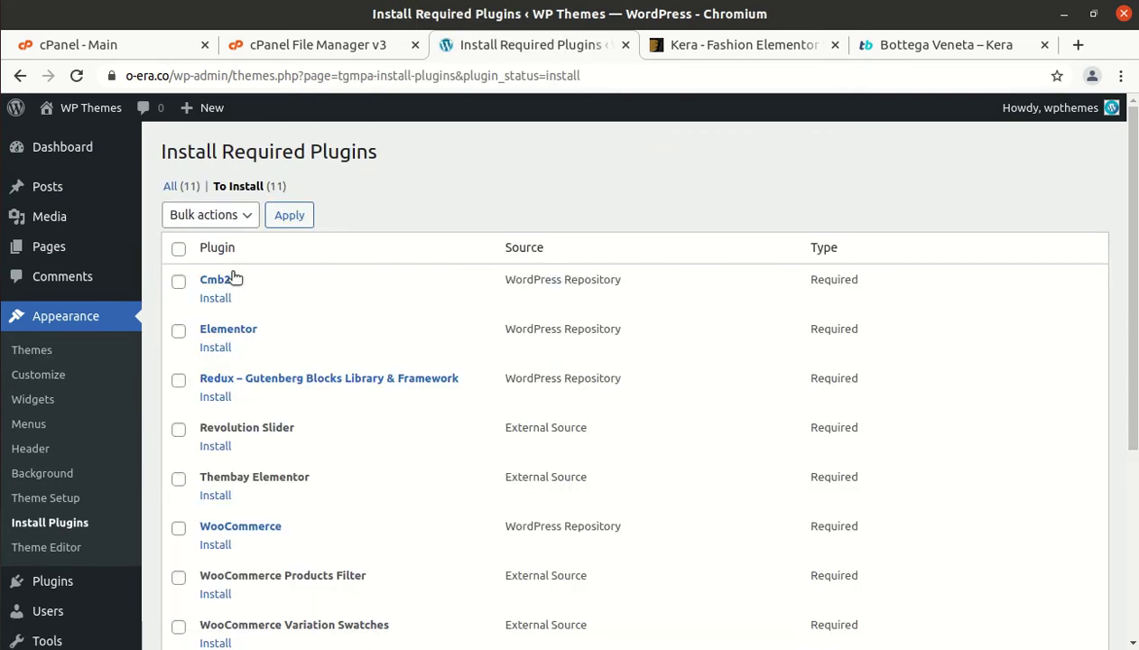
pyautogui.scroll(-5, 334, 313)
pyautogui.scroll(5, 374, 309)
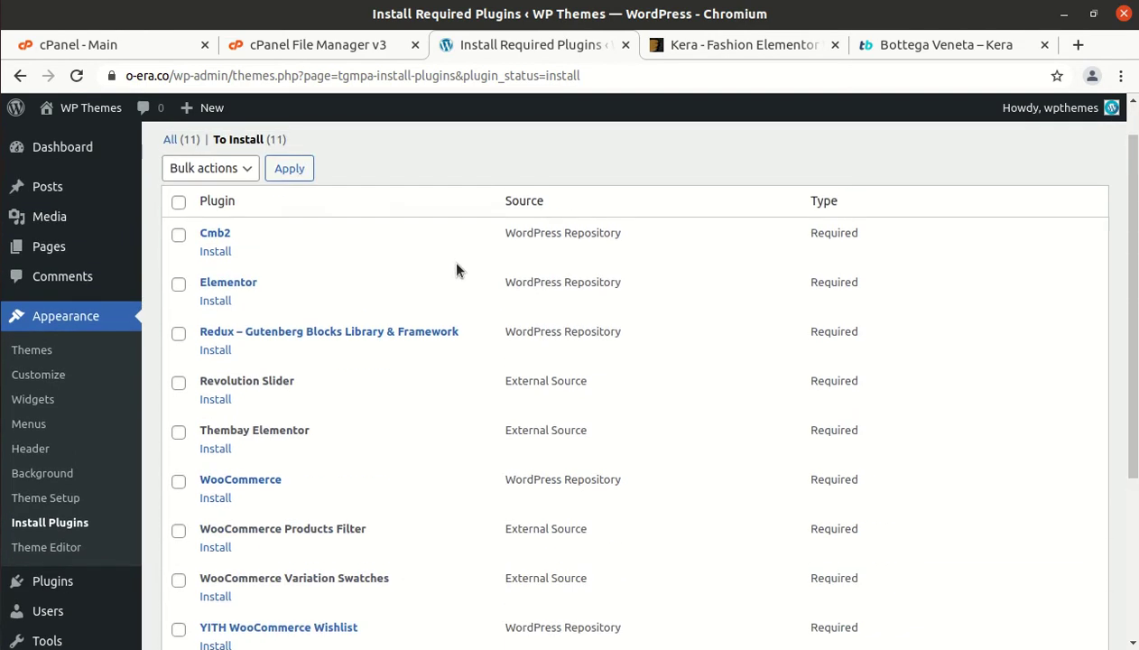
pyautogui.scroll(-2, 707, 249)
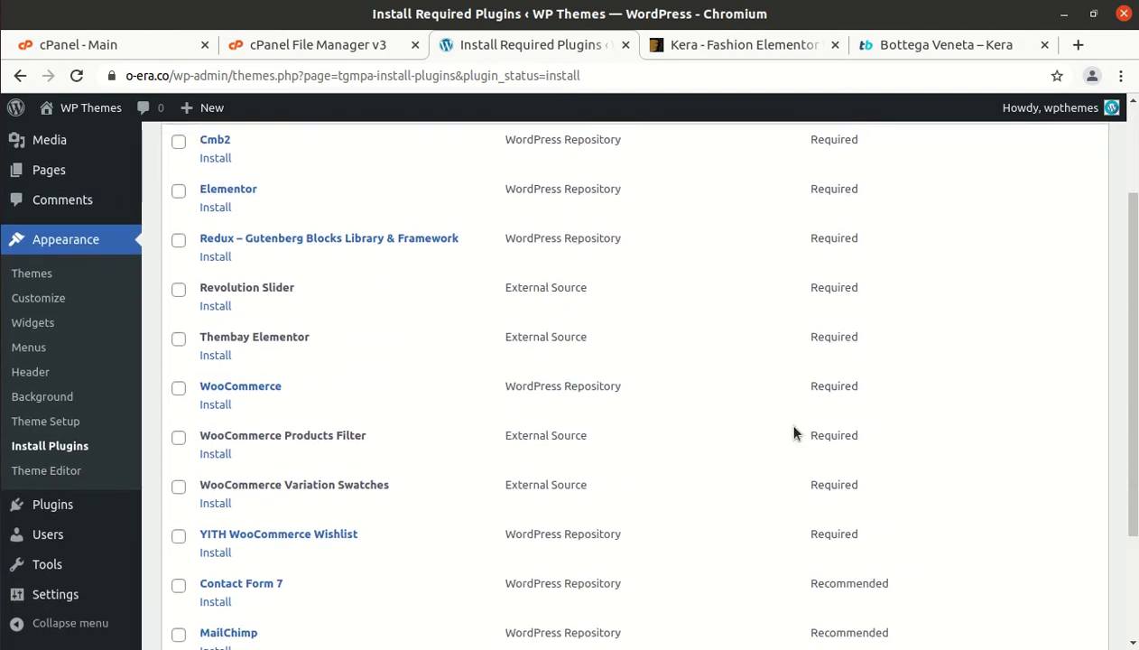
pyautogui.scroll(-2, 806, 534)
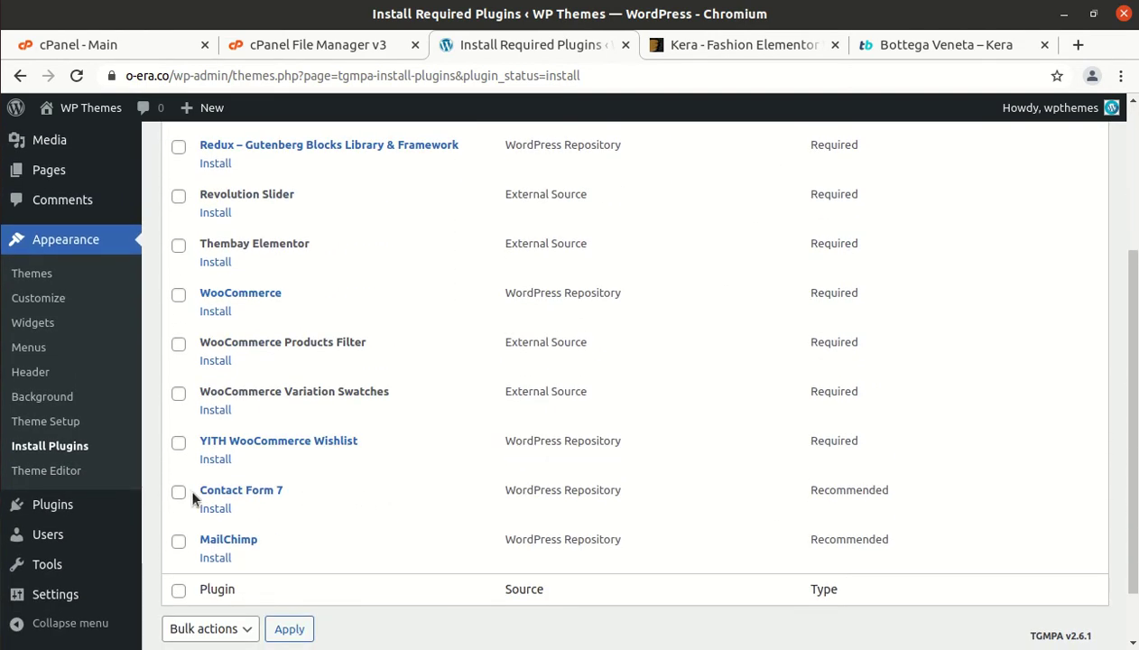
# Select every required and recommended plugin in the list and install them all with the Install bulk action.
pyautogui.scroll(2, 262, 476)
pyautogui.scroll(2, 252, 435)
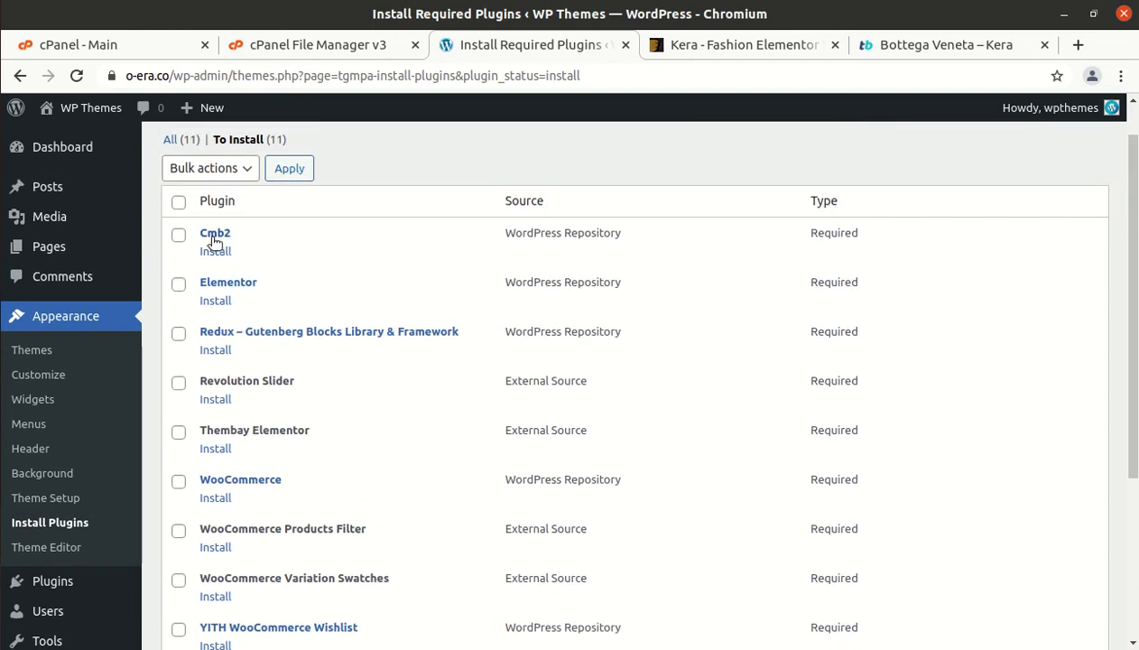
pyautogui.click(178, 202)
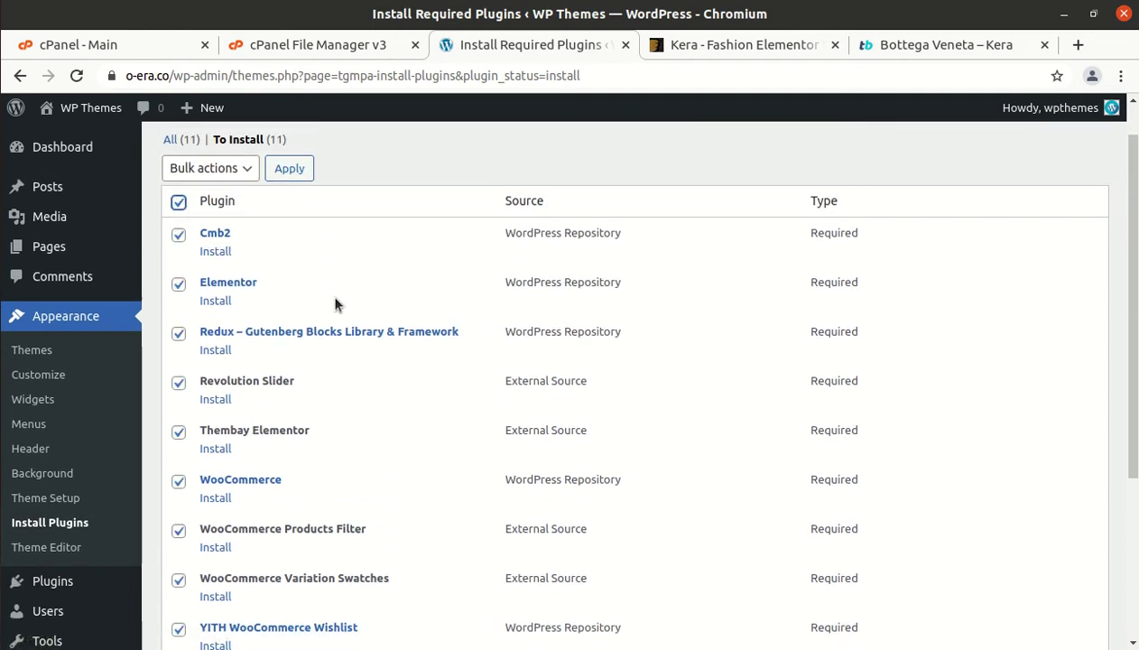
pyautogui.scroll(-2, 335, 305)
pyautogui.scroll(-3, 336, 305)
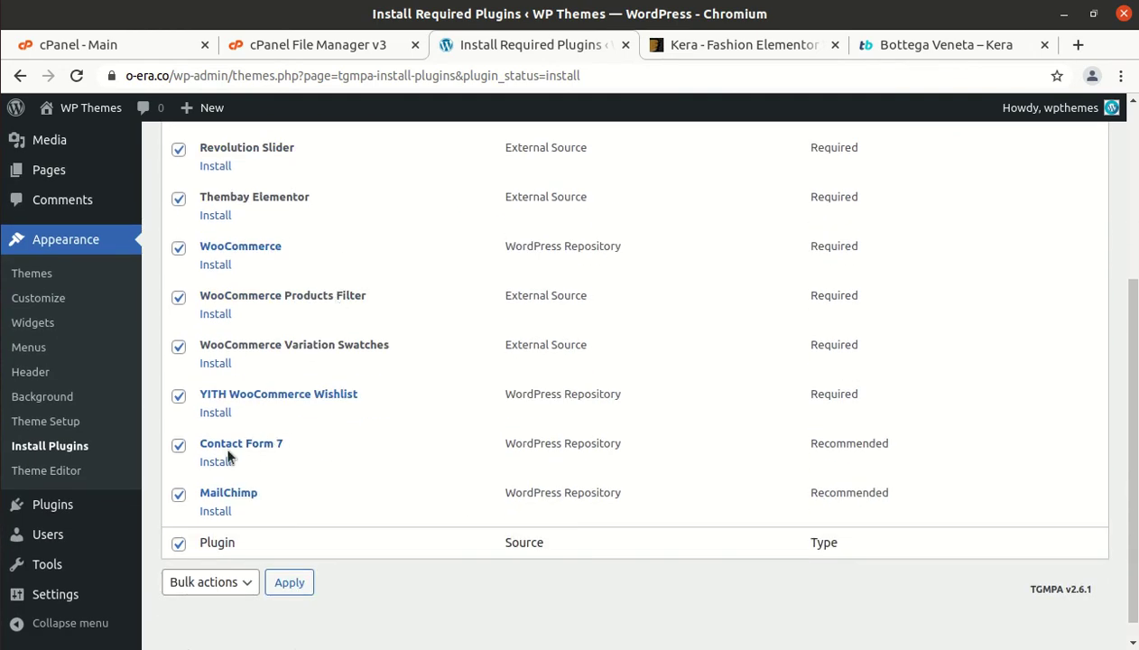
pyautogui.scroll(4, 282, 460)
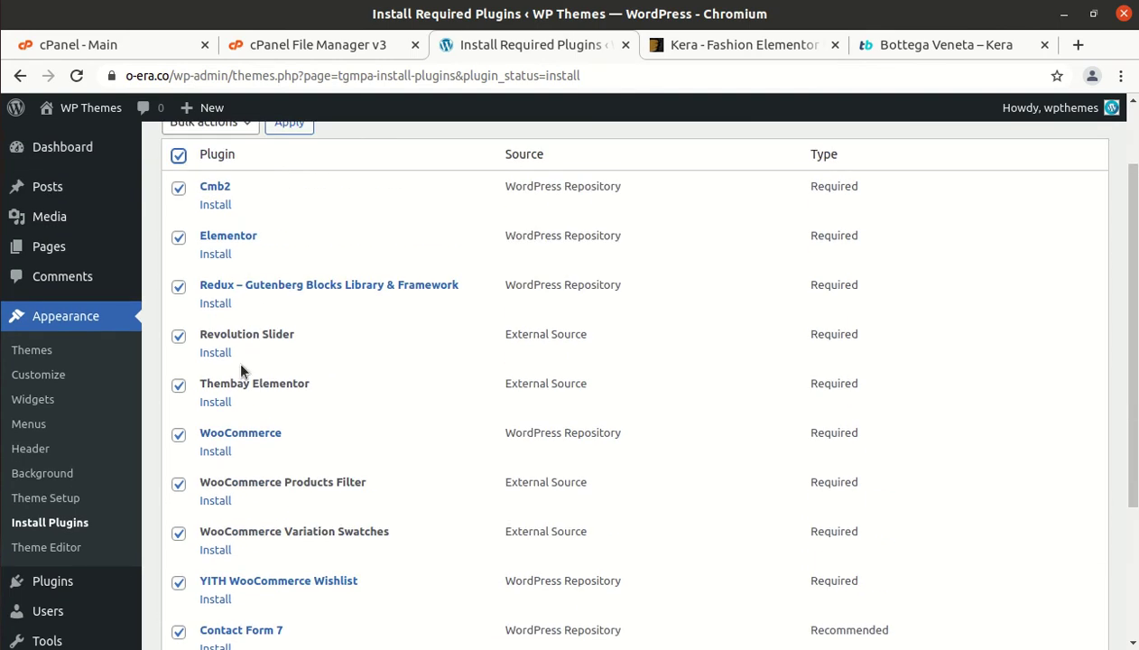
pyautogui.scroll(2, 240, 368)
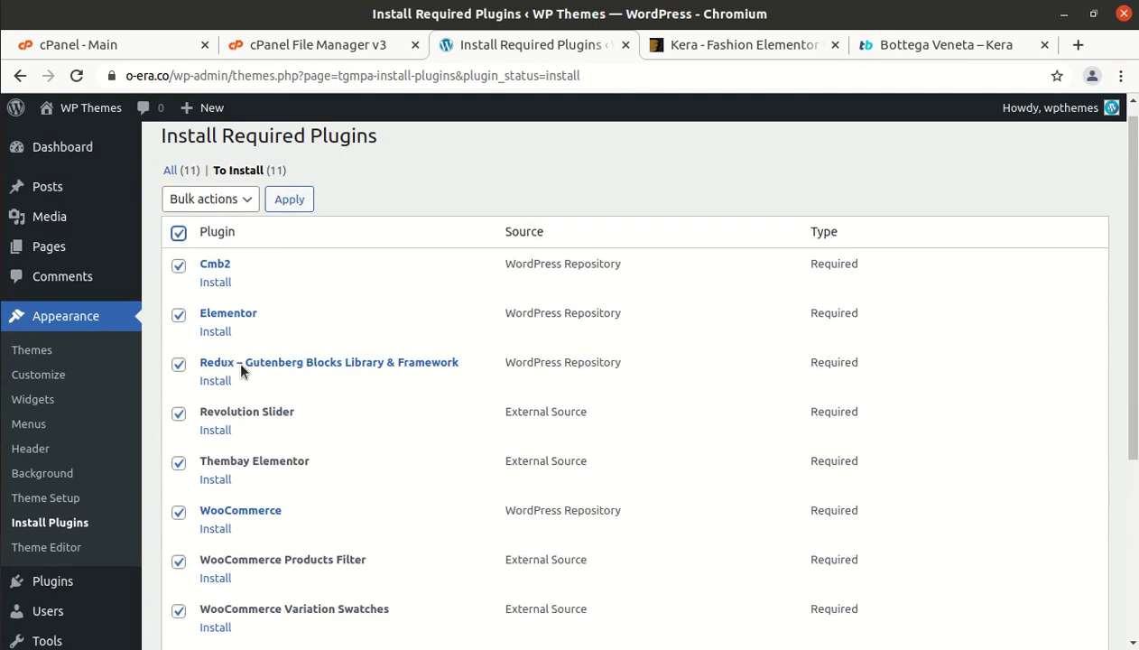
pyautogui.click(242, 221)
pyautogui.click(226, 251)
pyautogui.click(287, 218)
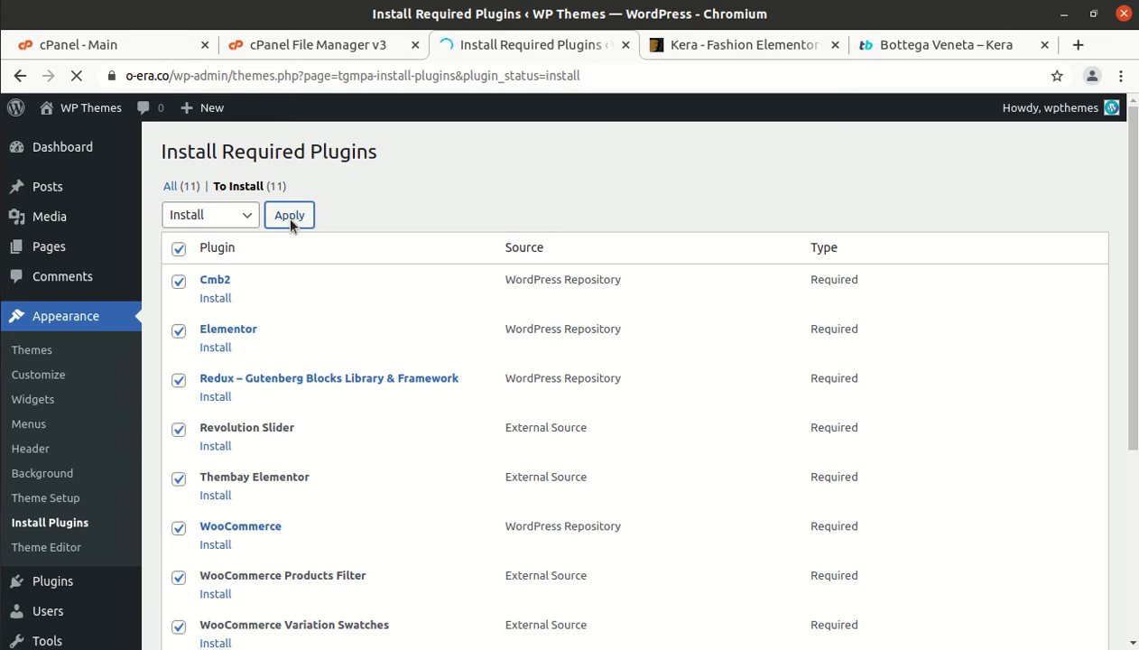
# Check the plugin installation log, then return to the required plugins list and activate all the plugins in bulk.
pyautogui.scroll(-4, 409, 306)
pyautogui.scroll(-3, 374, 317)
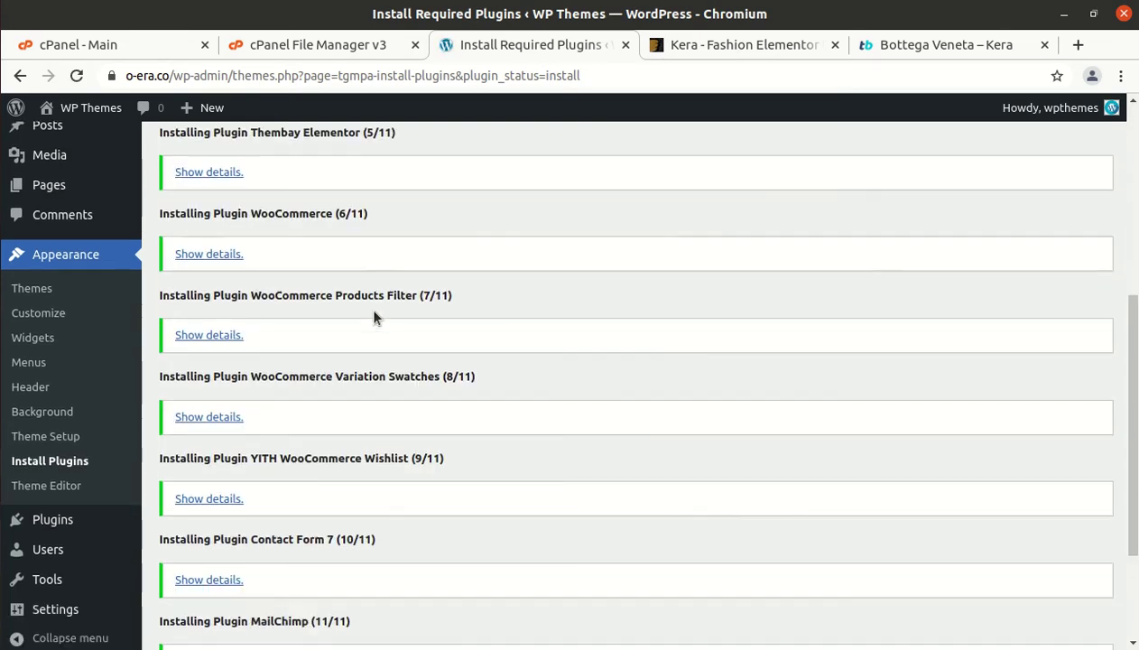
pyautogui.scroll(7, 249, 262)
pyautogui.scroll(-7, 280, 311)
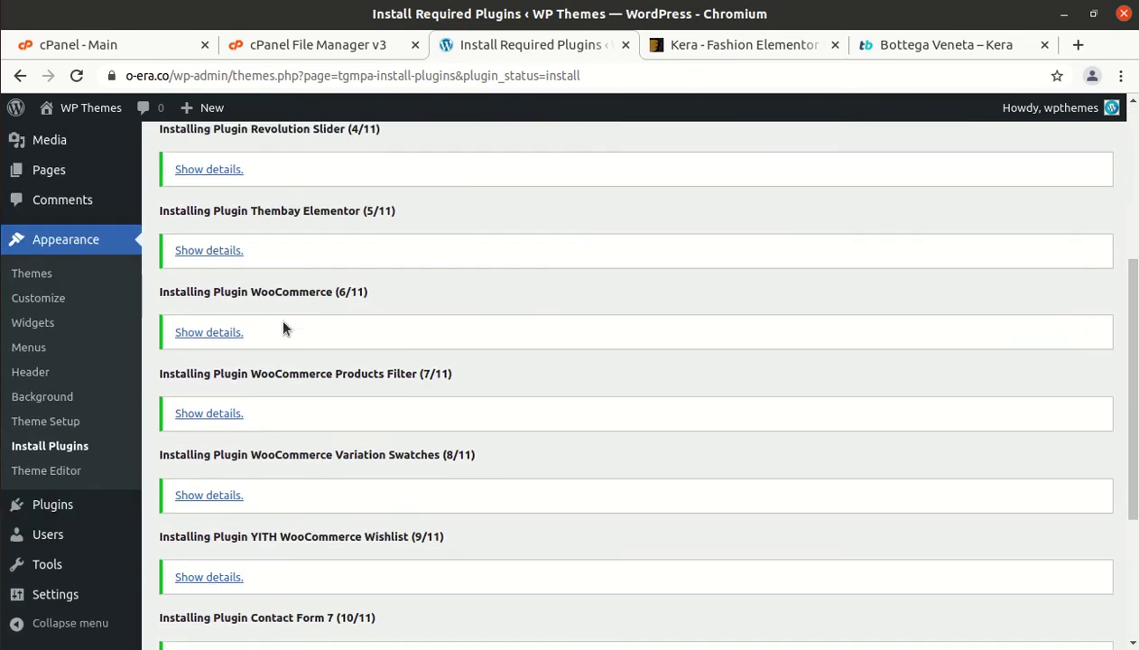
pyautogui.click(244, 556)
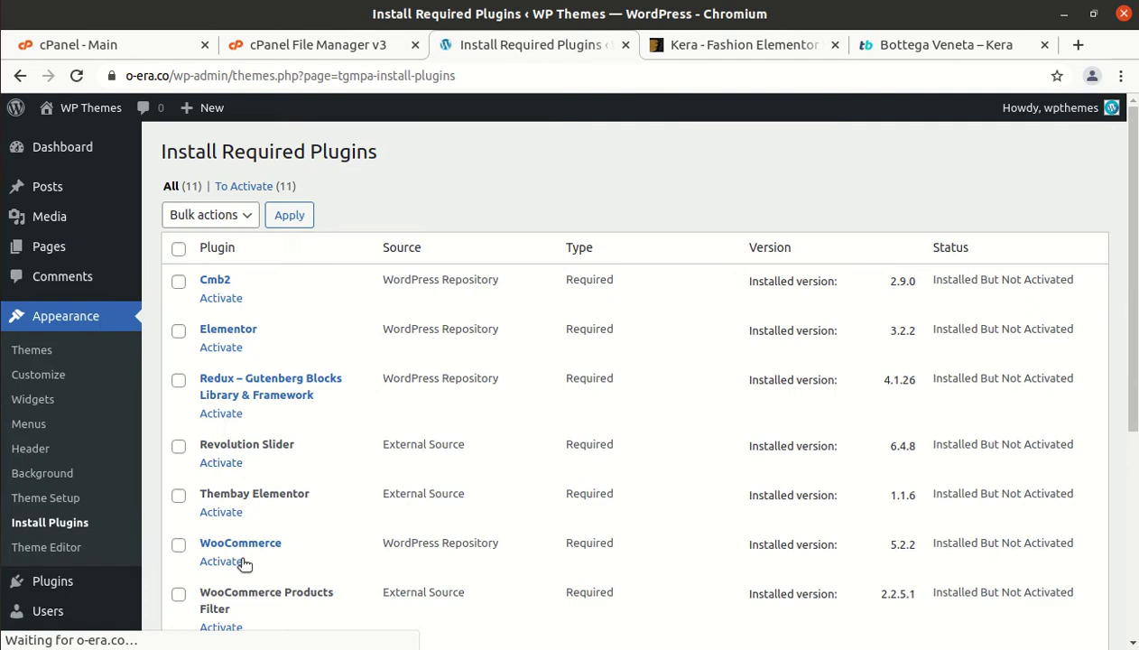
pyautogui.click(178, 248)
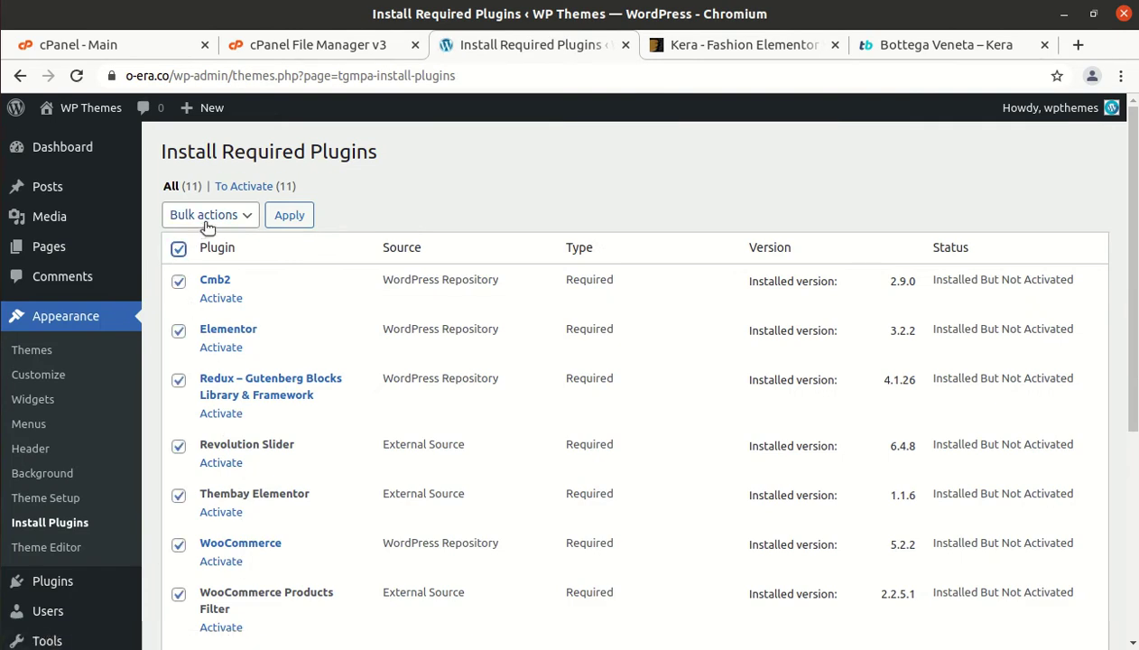
pyautogui.click(206, 220)
pyautogui.click(208, 282)
pyautogui.scroll(-1, 258, 290)
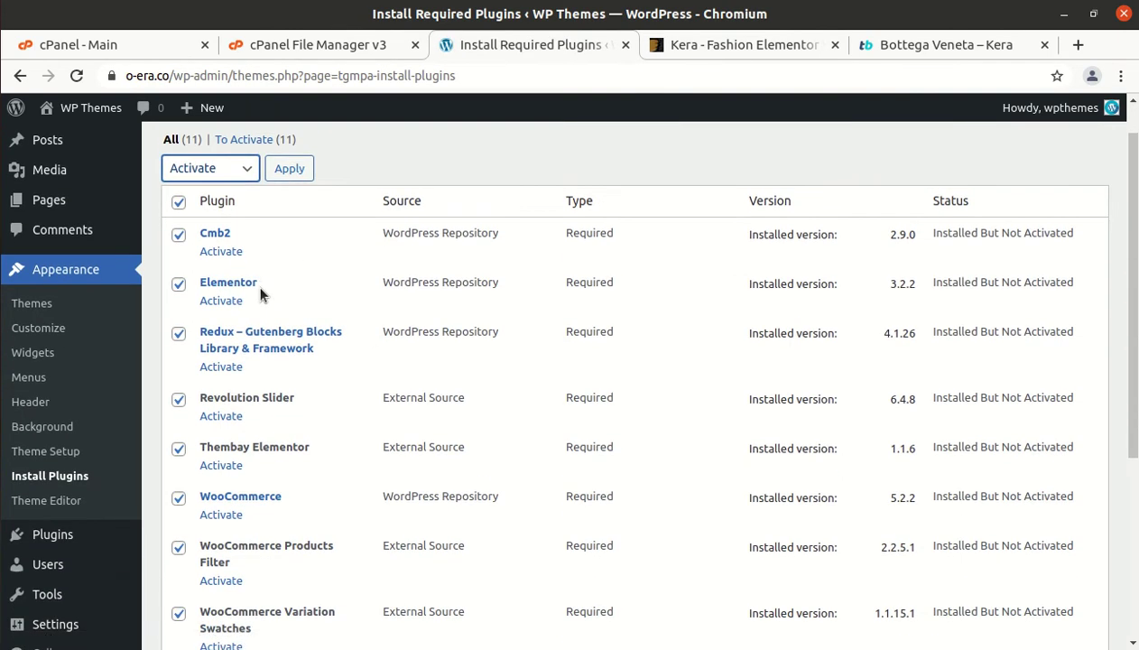
pyautogui.click(289, 172)
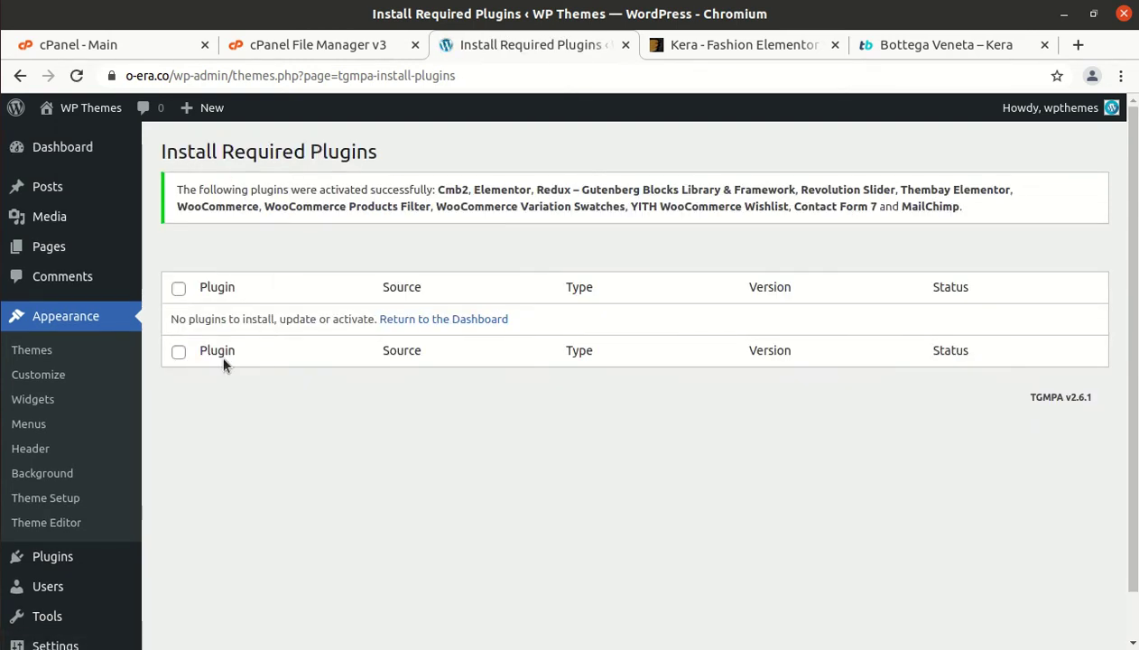
# Skip the WooCommerce store details setup without opting in to usage tracking, and dismiss the store welcome dialog.
pyautogui.click(54, 153)
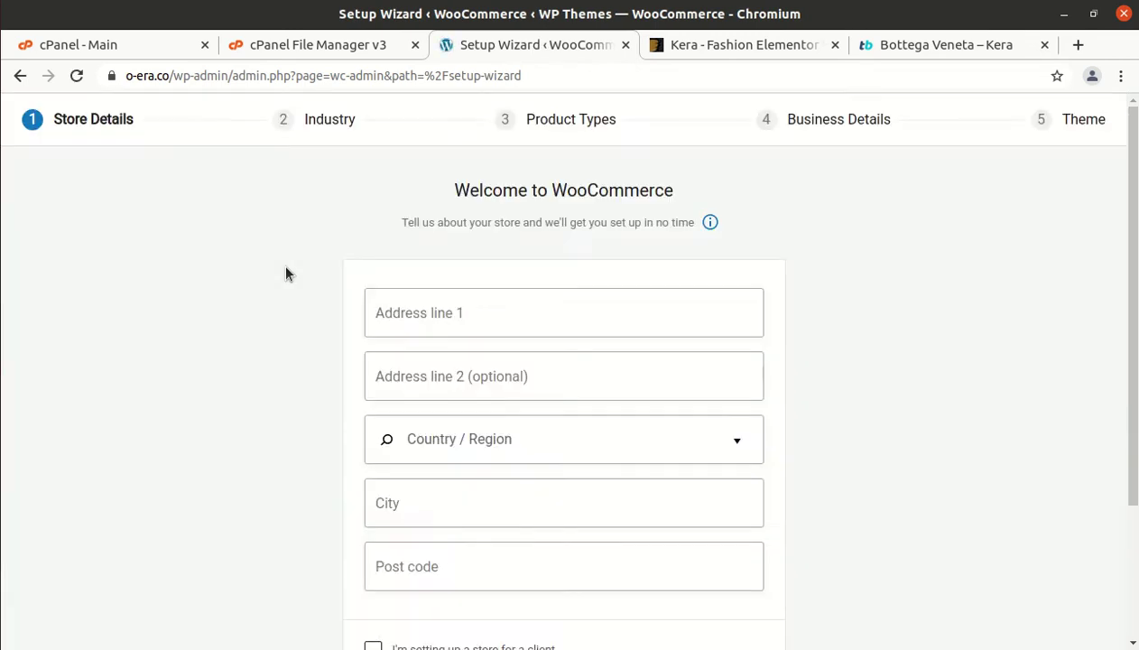
pyautogui.click(379, 316)
pyautogui.scroll(-3, 446, 419)
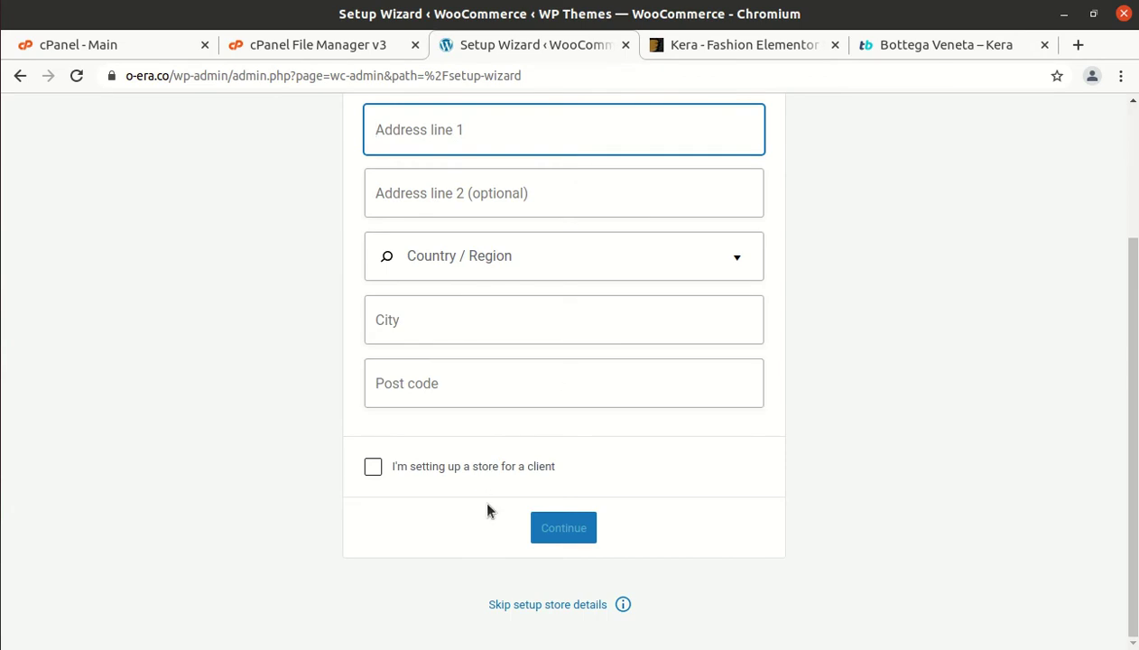
pyautogui.click(516, 607)
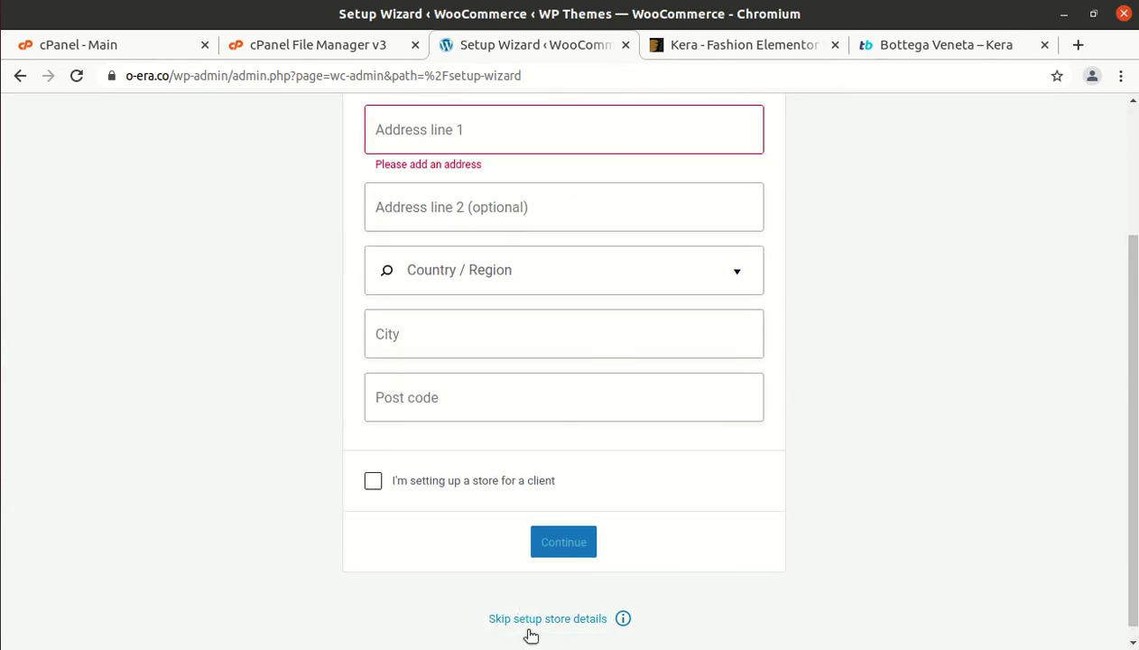
pyautogui.click(521, 621)
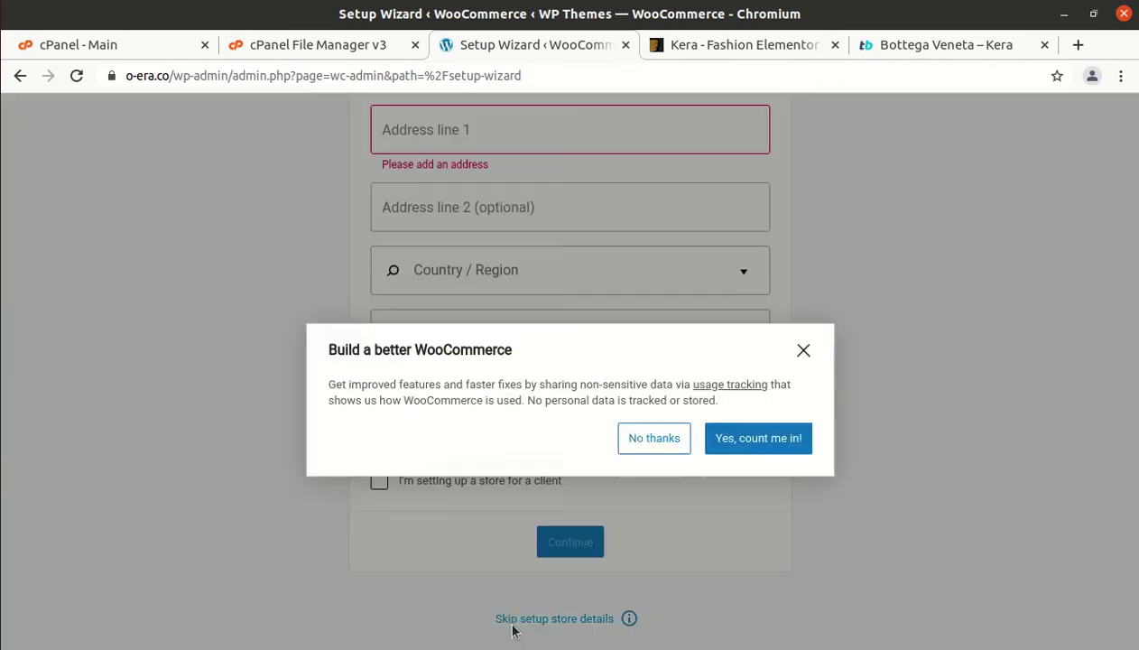
pyautogui.click(656, 413)
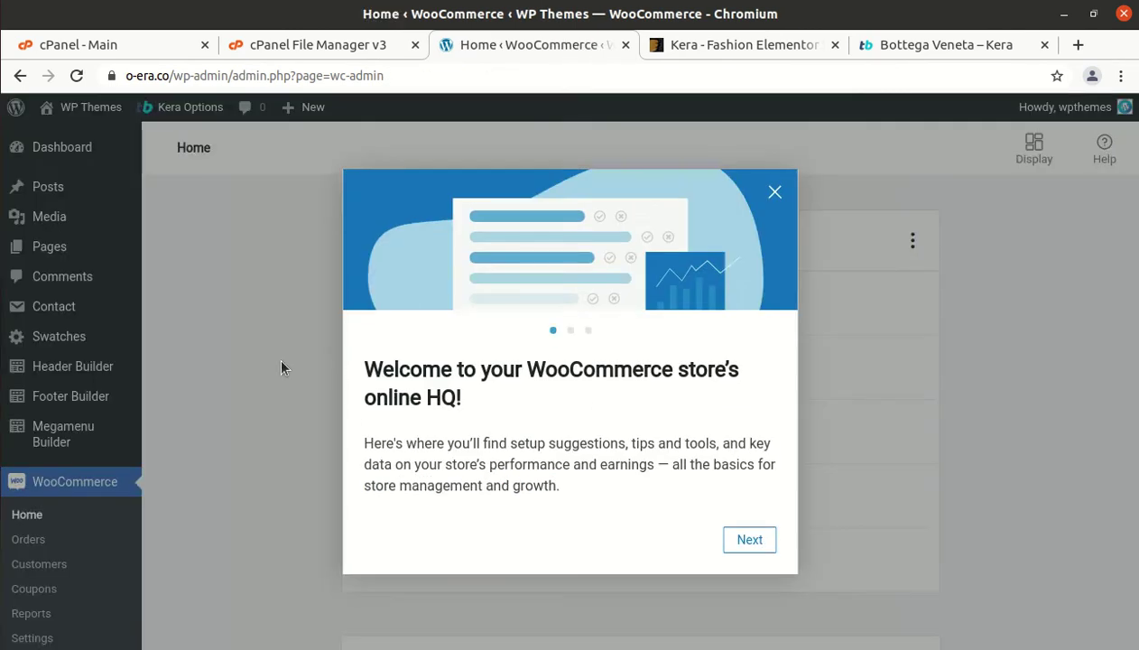
pyautogui.click(776, 193)
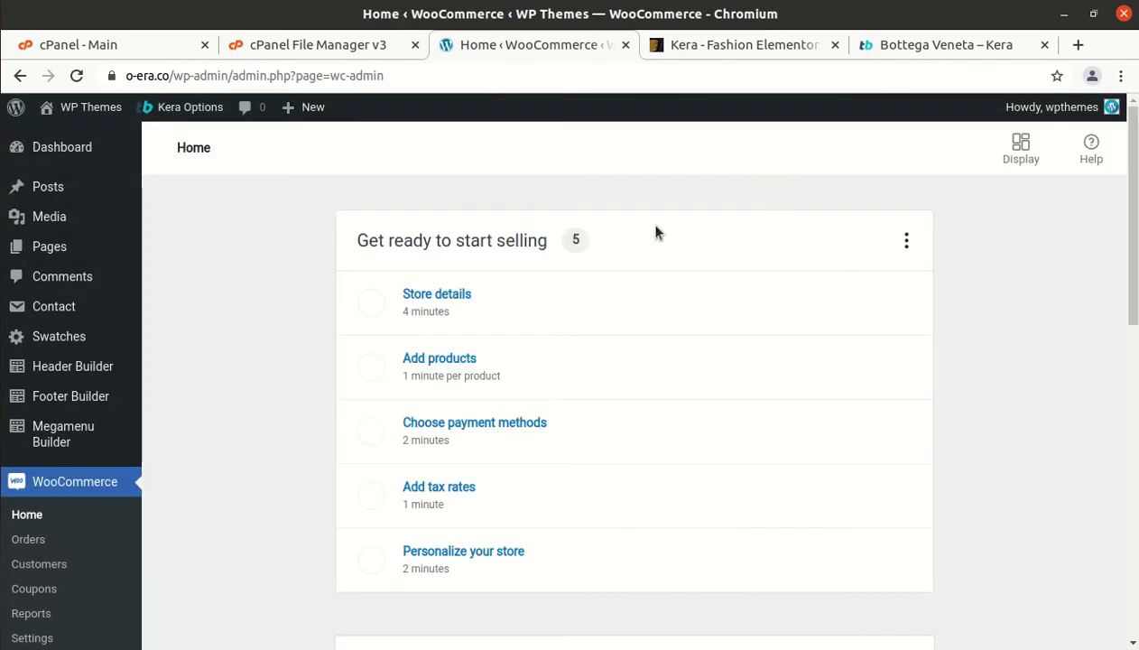
# Open the live site in a new tab and examine how its front page looks with the Kera theme.
pyautogui.moveTo(88, 110)
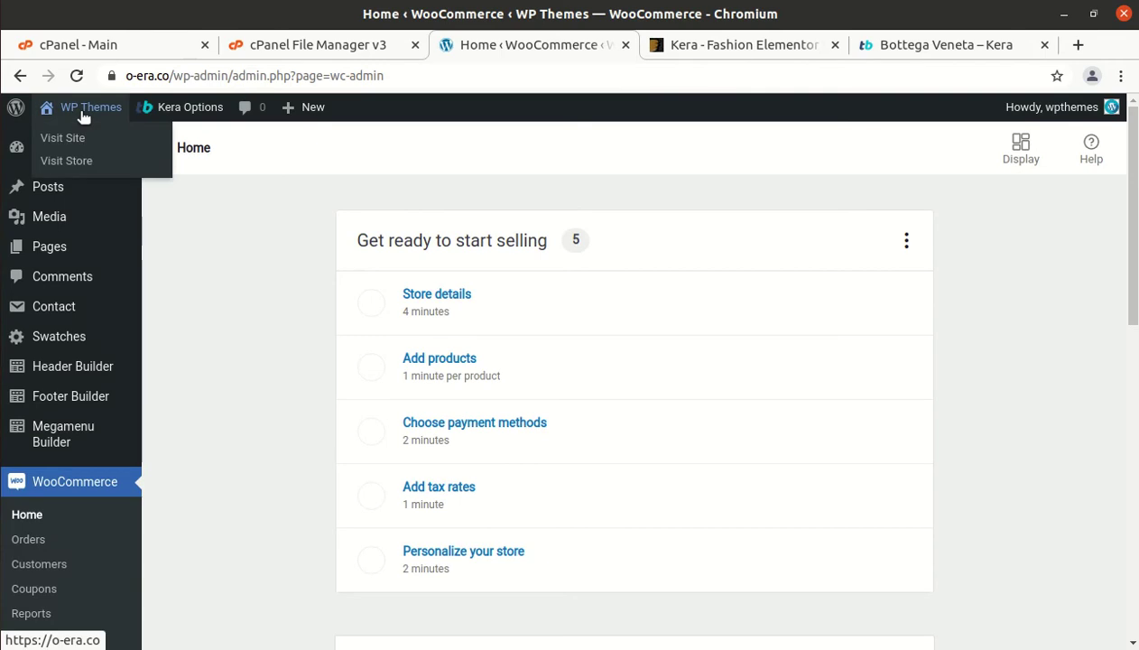
pyautogui.middleClick(52, 144)
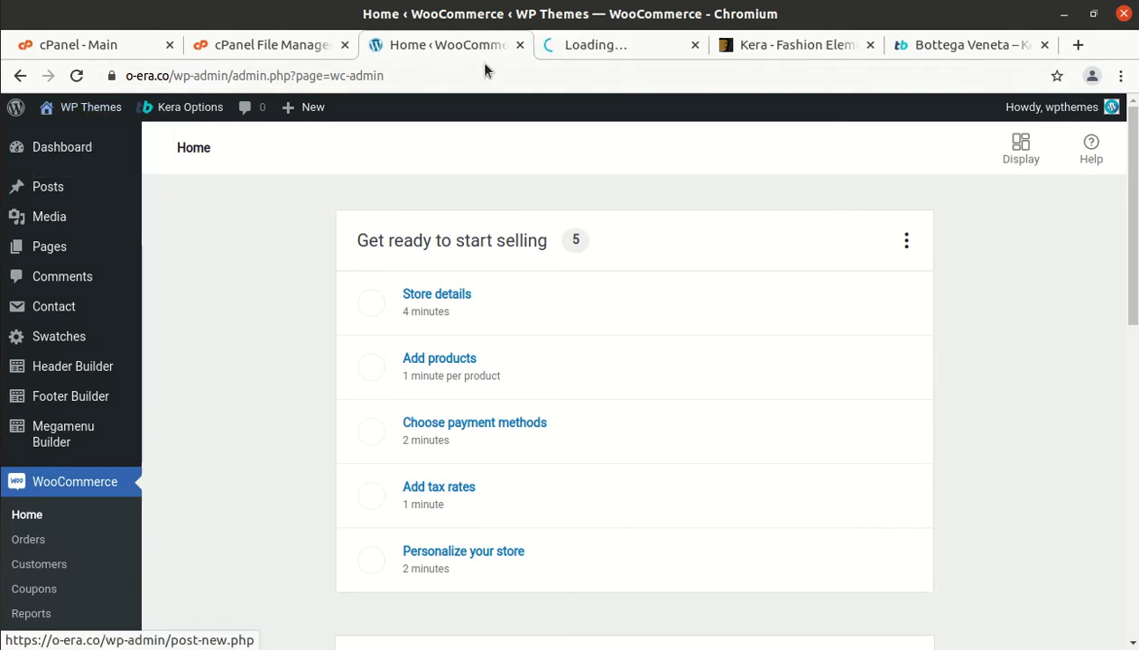
pyautogui.click(574, 42)
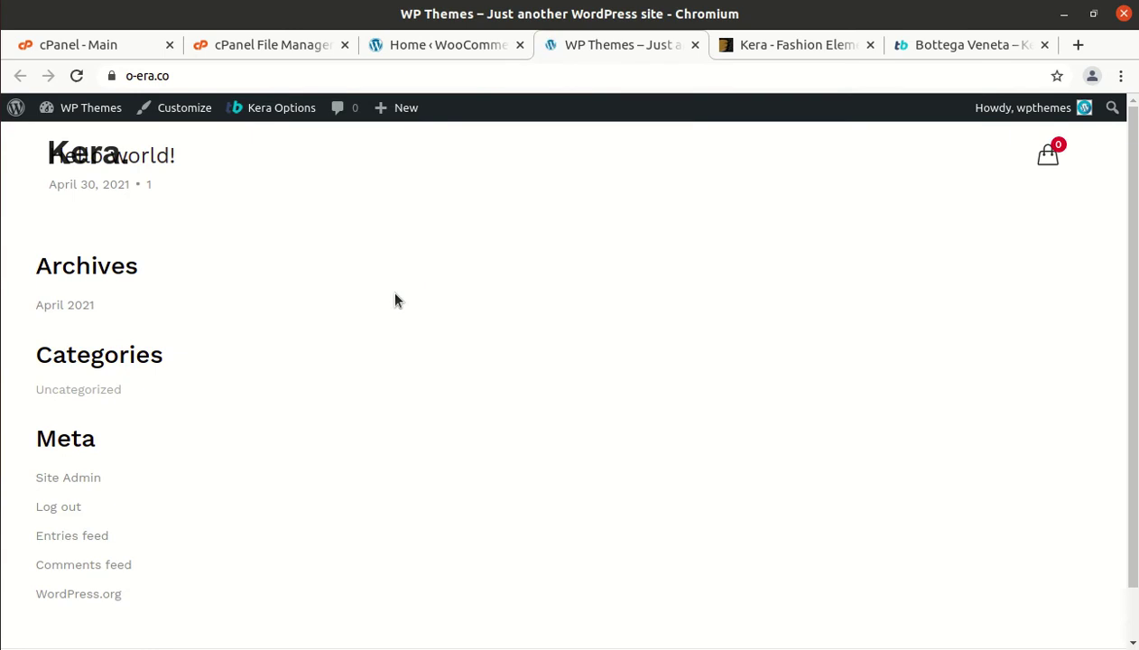
pyautogui.scroll(-5, 329, 412)
pyautogui.scroll(4, 330, 412)
pyautogui.scroll(1, 330, 412)
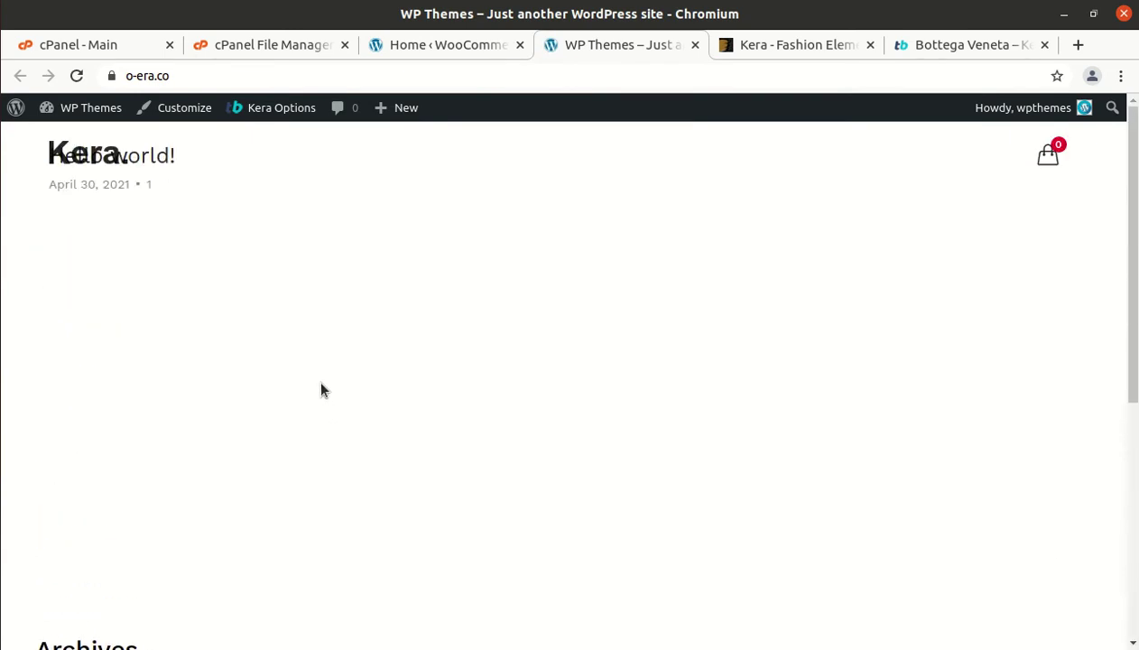
pyautogui.scroll(-5, 322, 392)
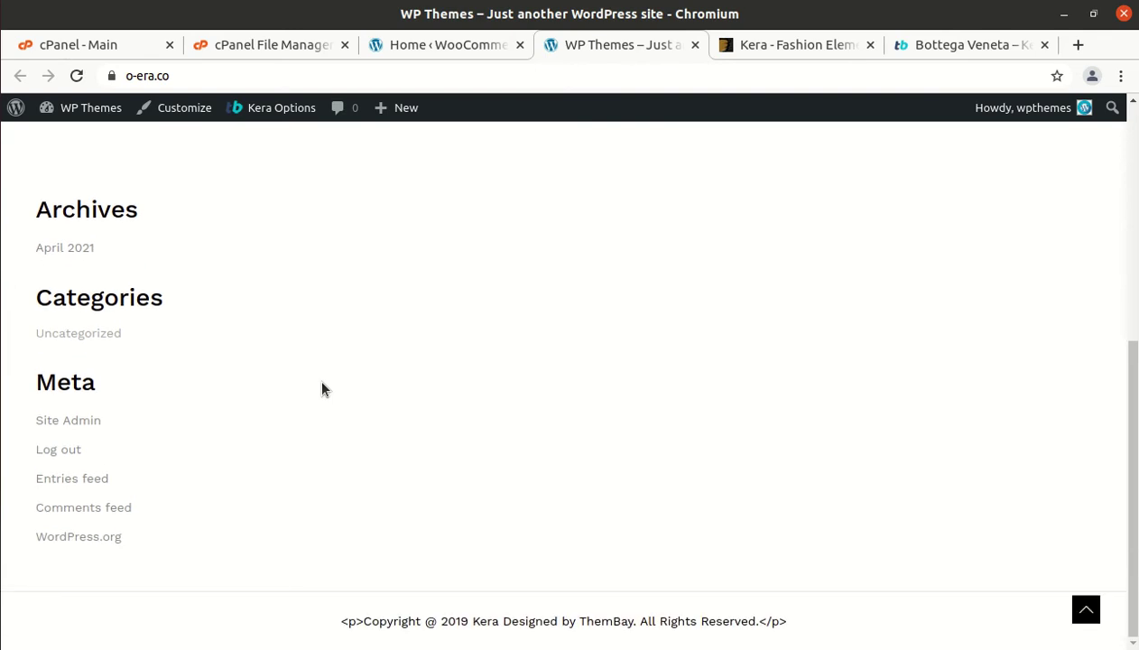
pyautogui.scroll(5, 383, 439)
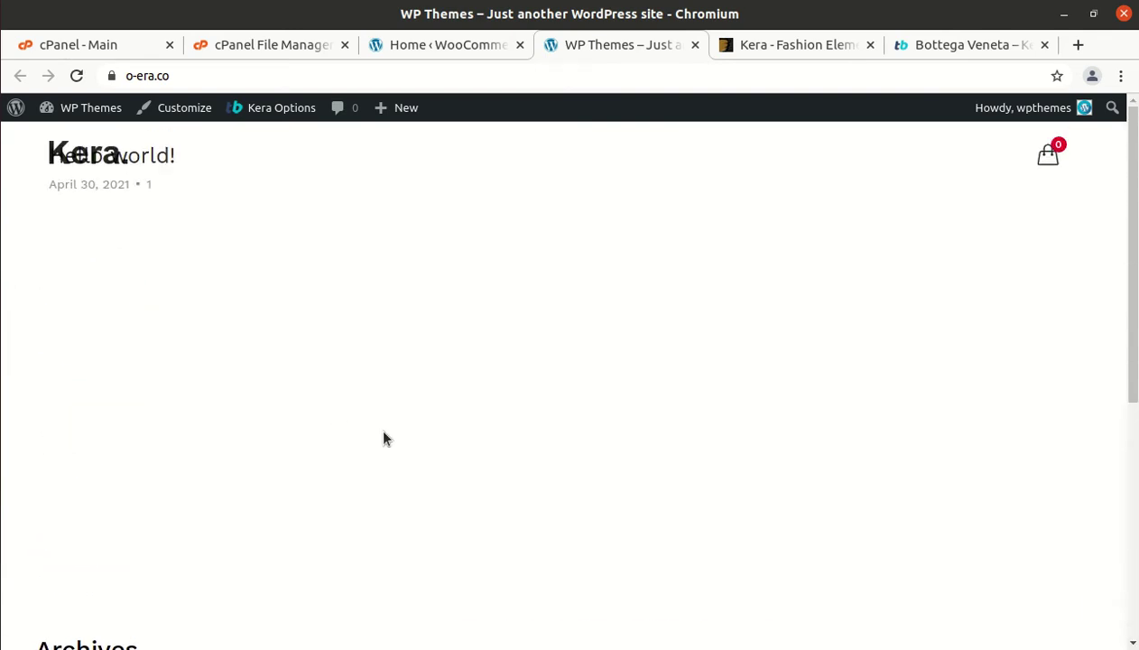
pyautogui.scroll(-5, 490, 350)
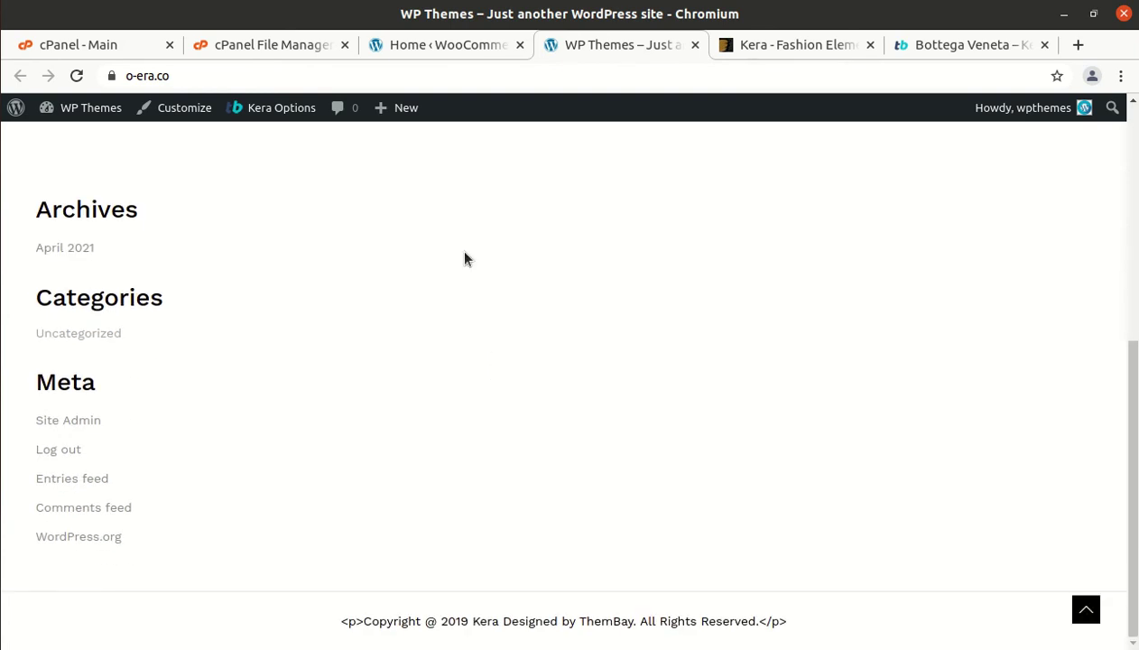
pyautogui.scroll(5, 392, 432)
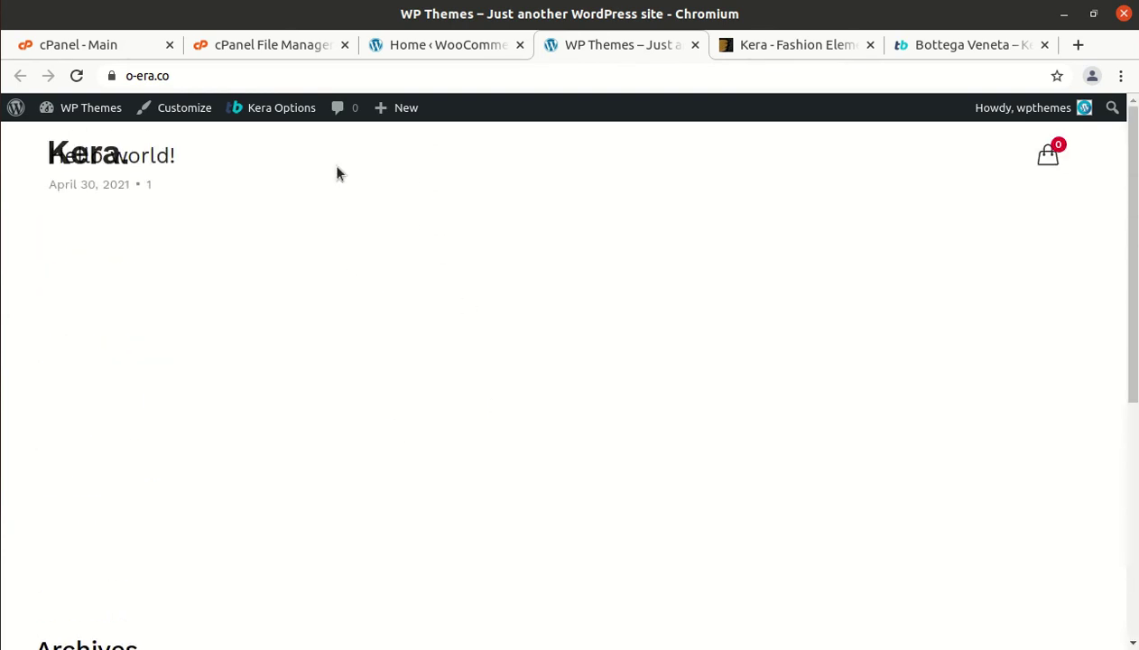
# Switch to the Kera demo product page and open the demo shop's home page for comparison.
pyautogui.click(398, 46)
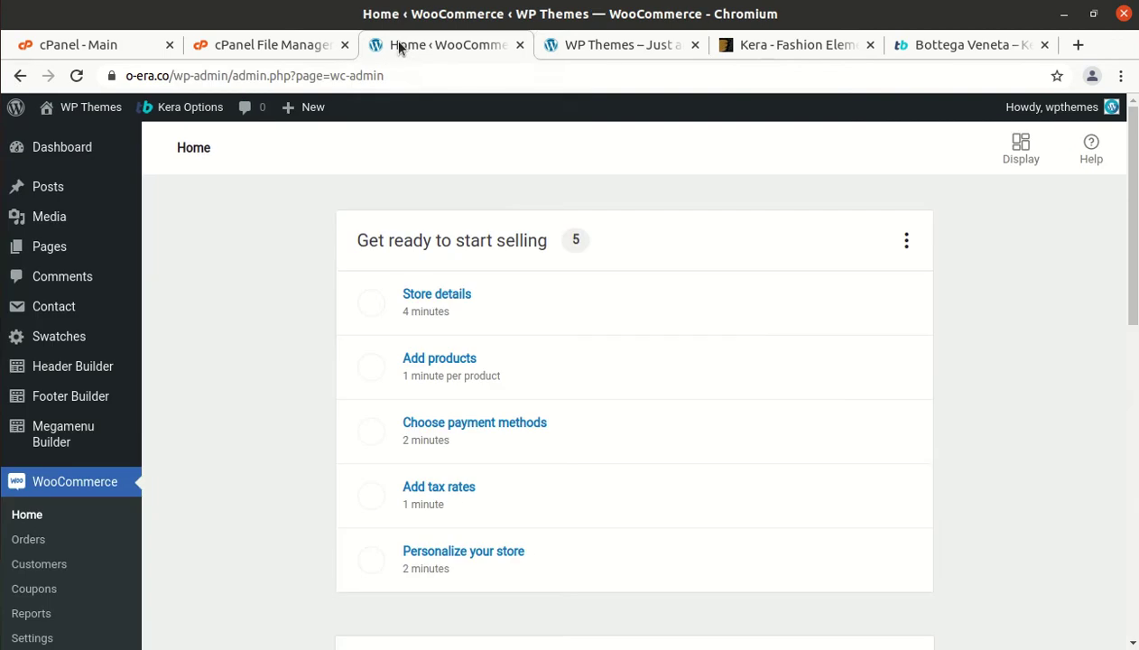
pyautogui.click(755, 50)
pyautogui.click(961, 44)
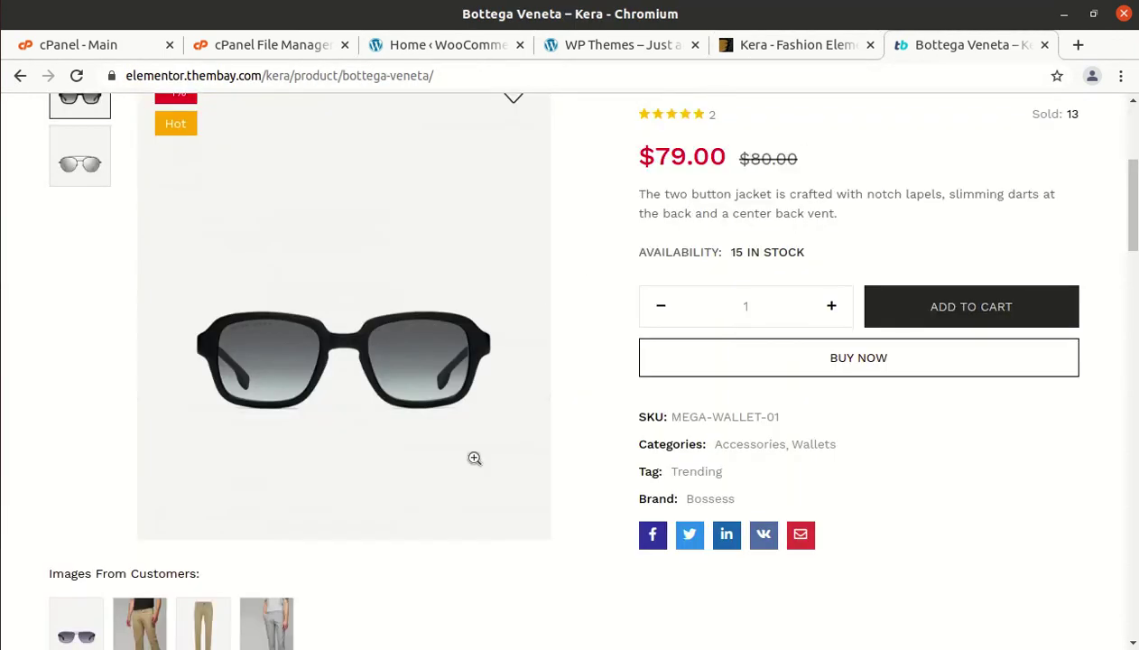
pyautogui.scroll(5, 485, 397)
pyautogui.click(89, 145)
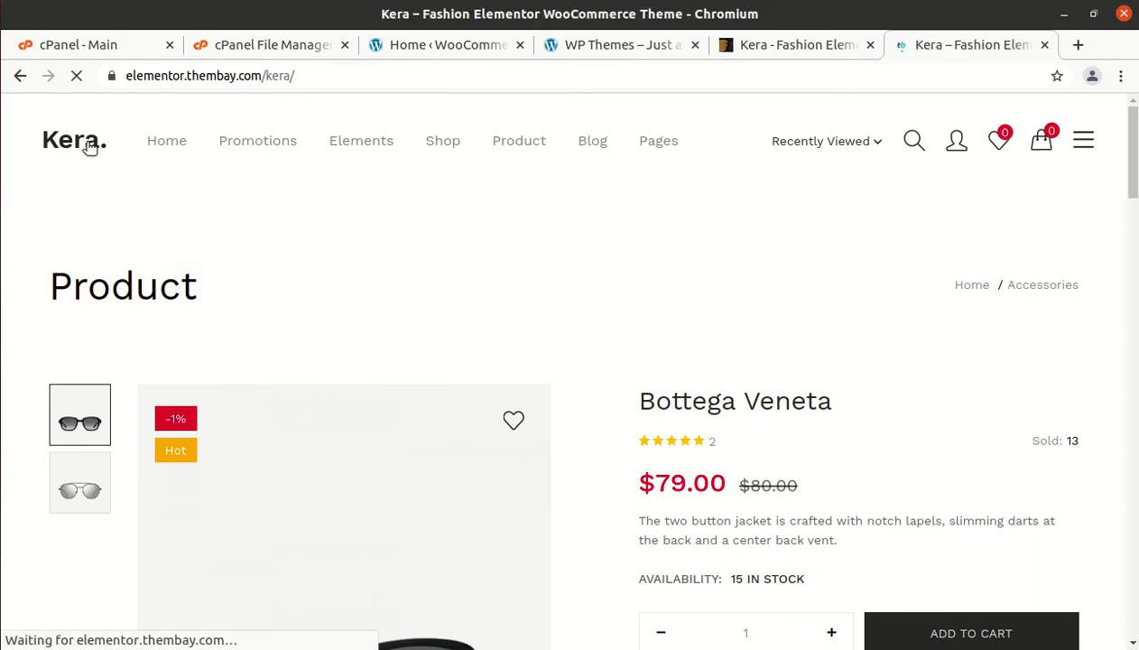
# Return to the WordPress admin, start the Kera Theme Setup wizard and install the child theme.
pyautogui.click(408, 51)
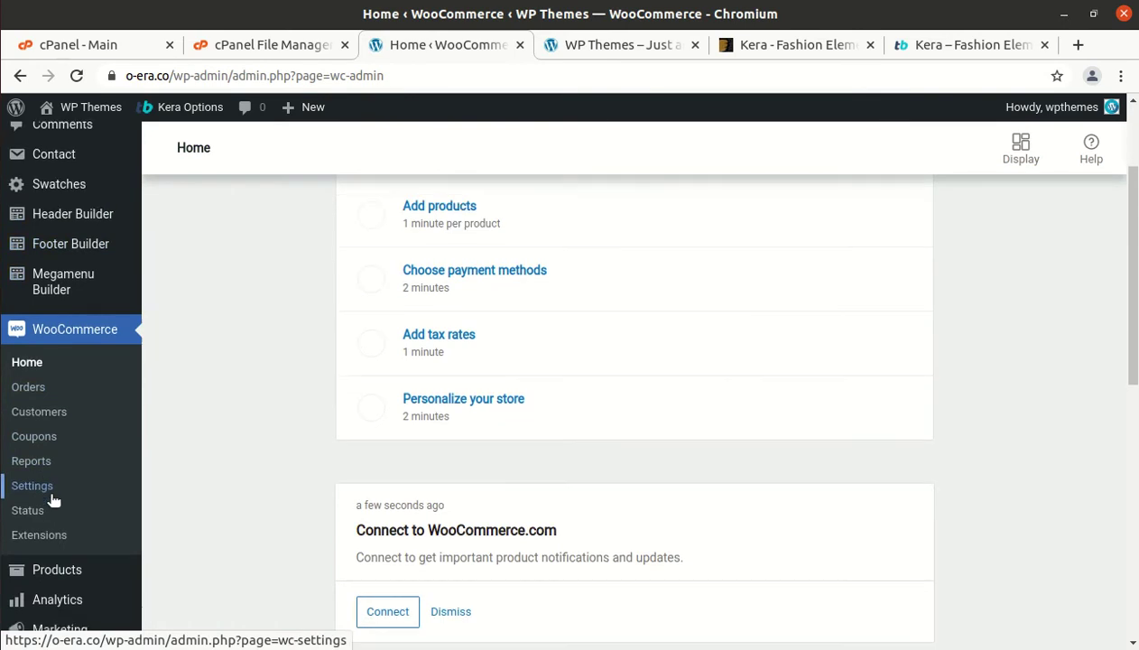
pyautogui.scroll(-3, 51, 501)
pyautogui.moveTo(65, 542)
pyautogui.moveTo(72, 611)
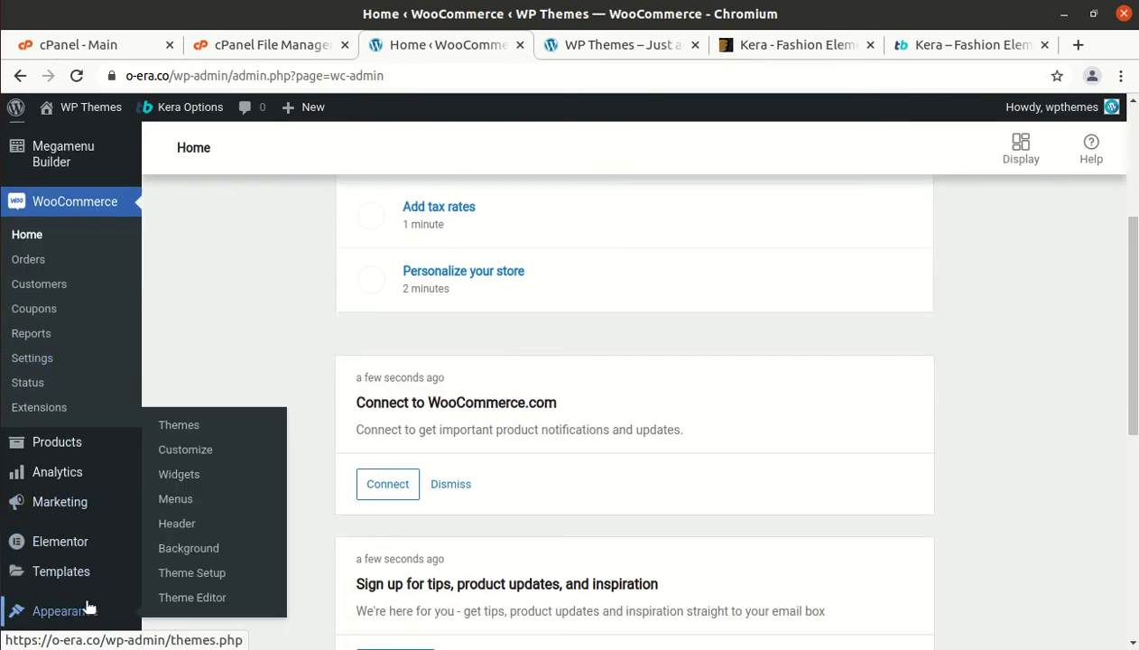
pyautogui.click(176, 578)
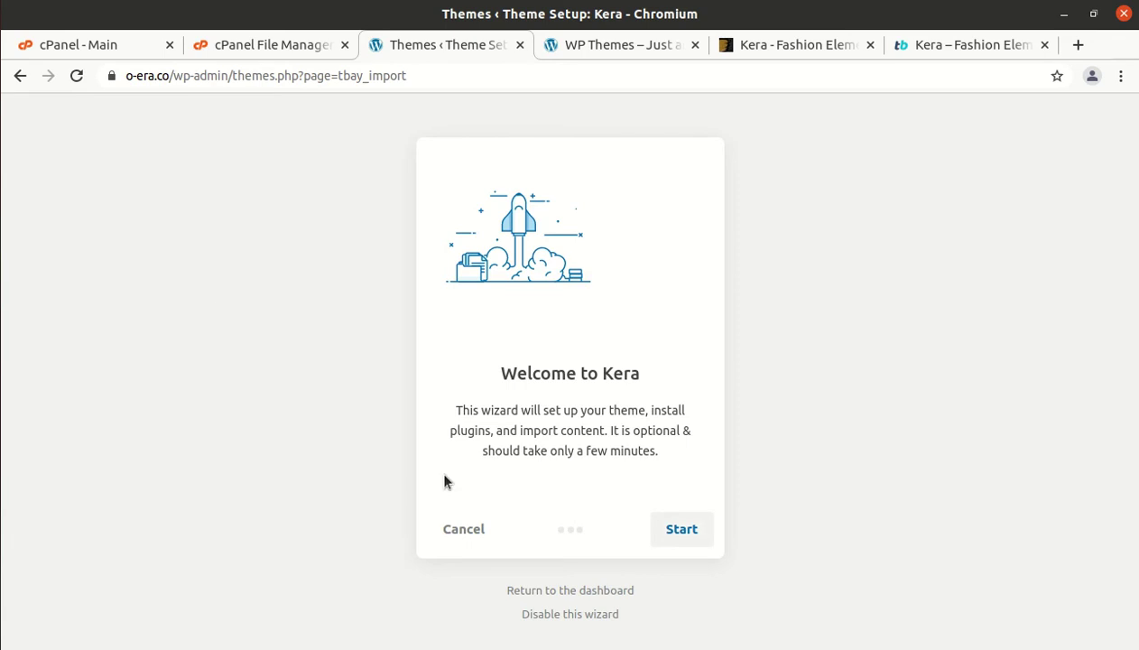
pyautogui.click(680, 536)
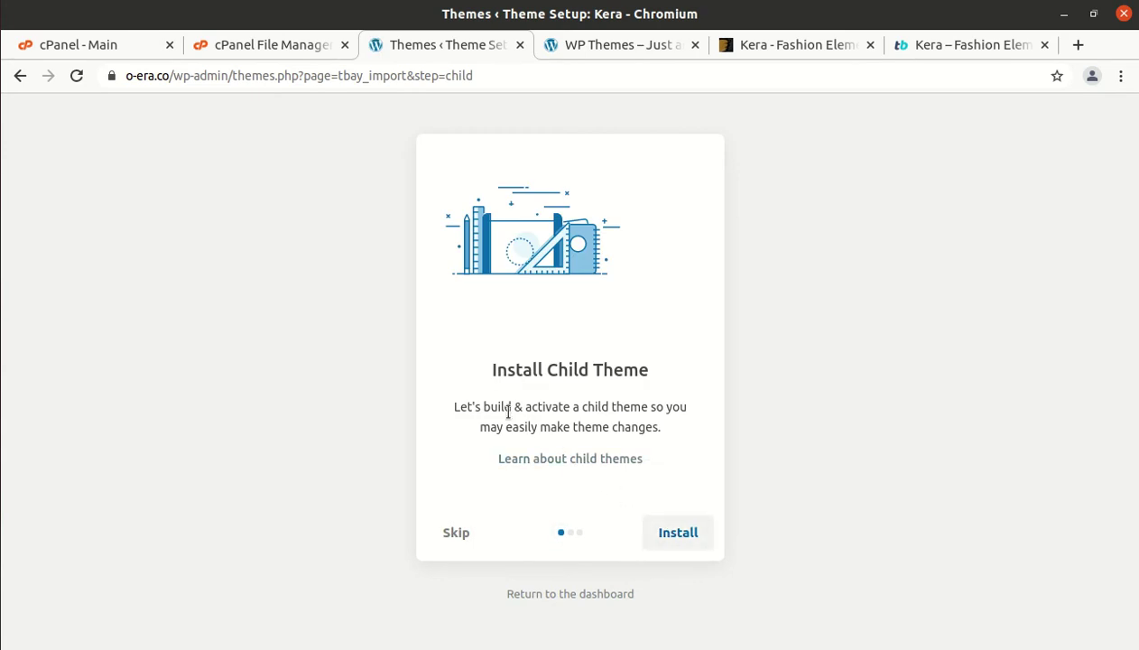
pyautogui.click(677, 535)
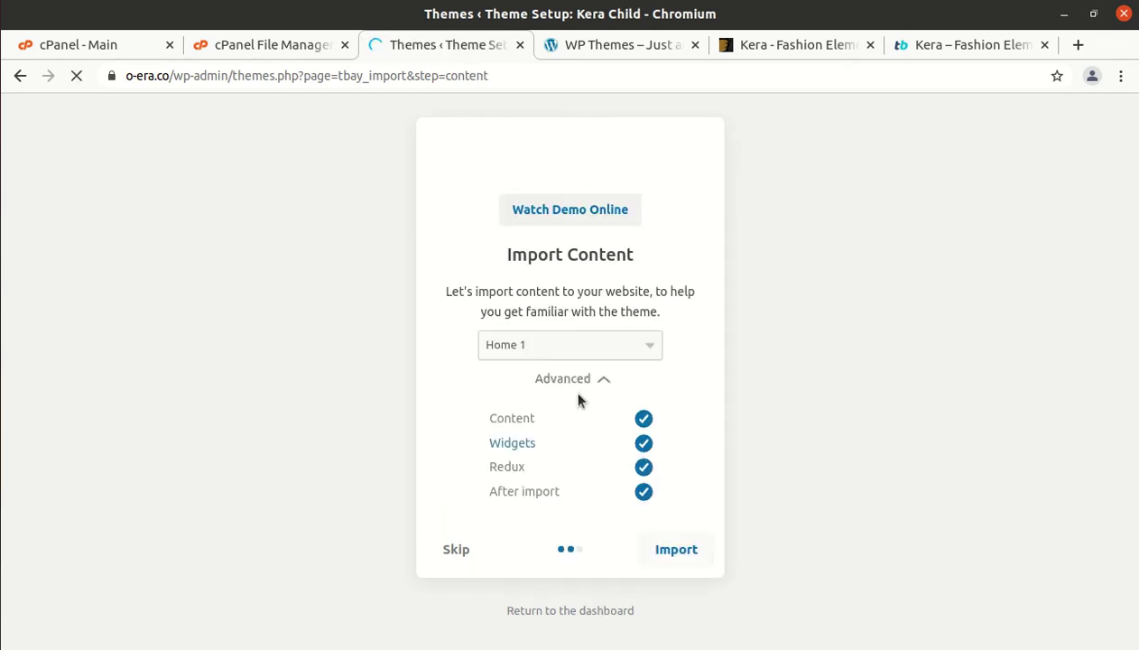
# Check which home page layouts the setup wizard offers for the content import, keeping Home 1 selected.
pyautogui.scroll(-3, 566, 423)
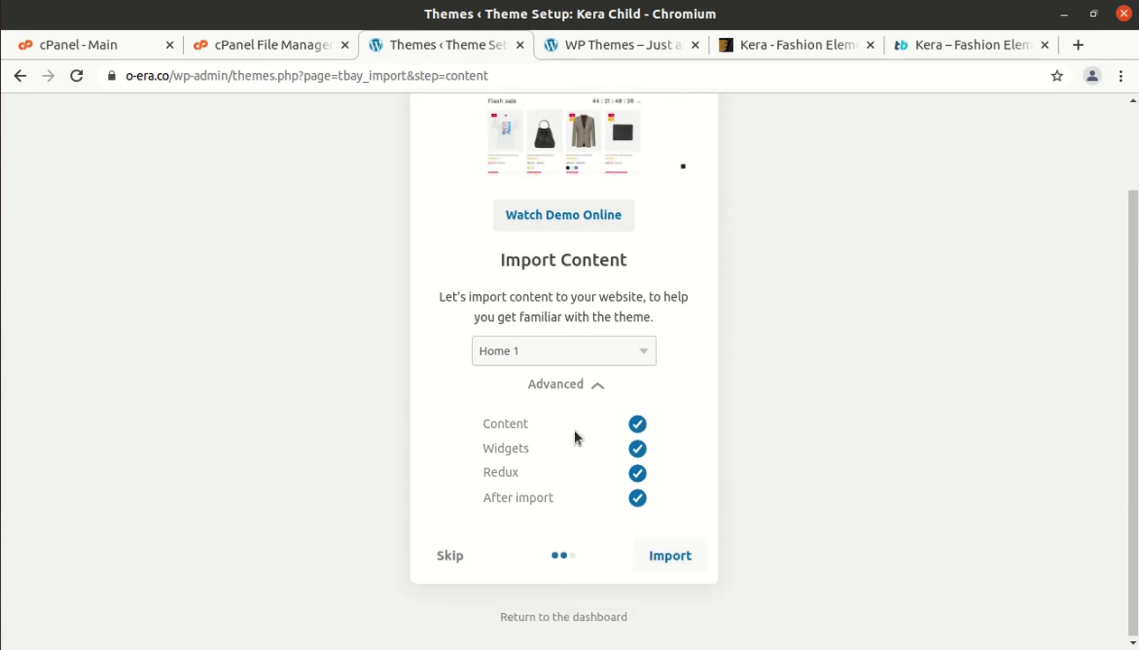
pyautogui.click(586, 359)
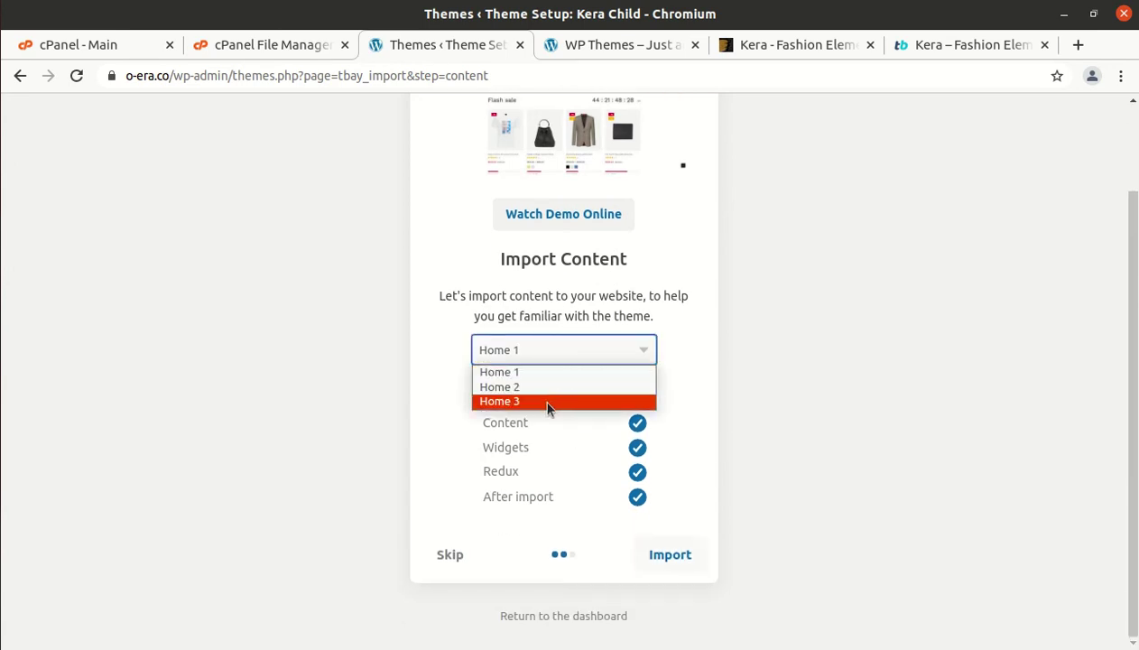
pyautogui.click(675, 262)
pyautogui.scroll(3, 559, 248)
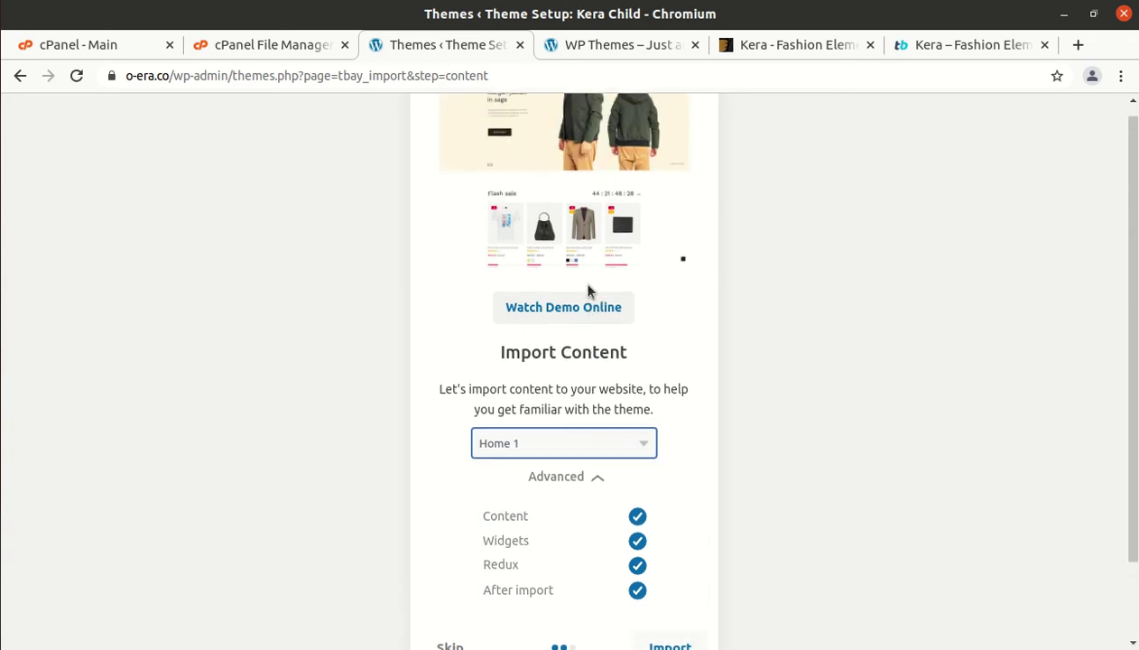
# Switch to the Kera demo shop and open its Home 2 and Home 3 pages in new tabs.
pyautogui.click(920, 44)
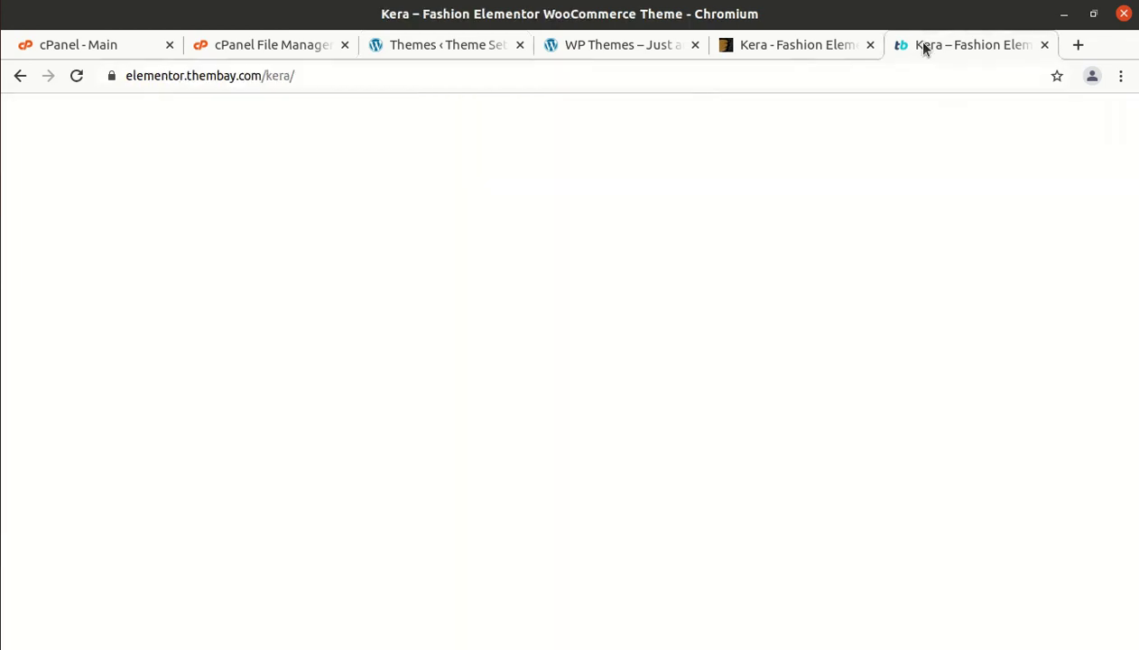
pyautogui.moveTo(155, 146)
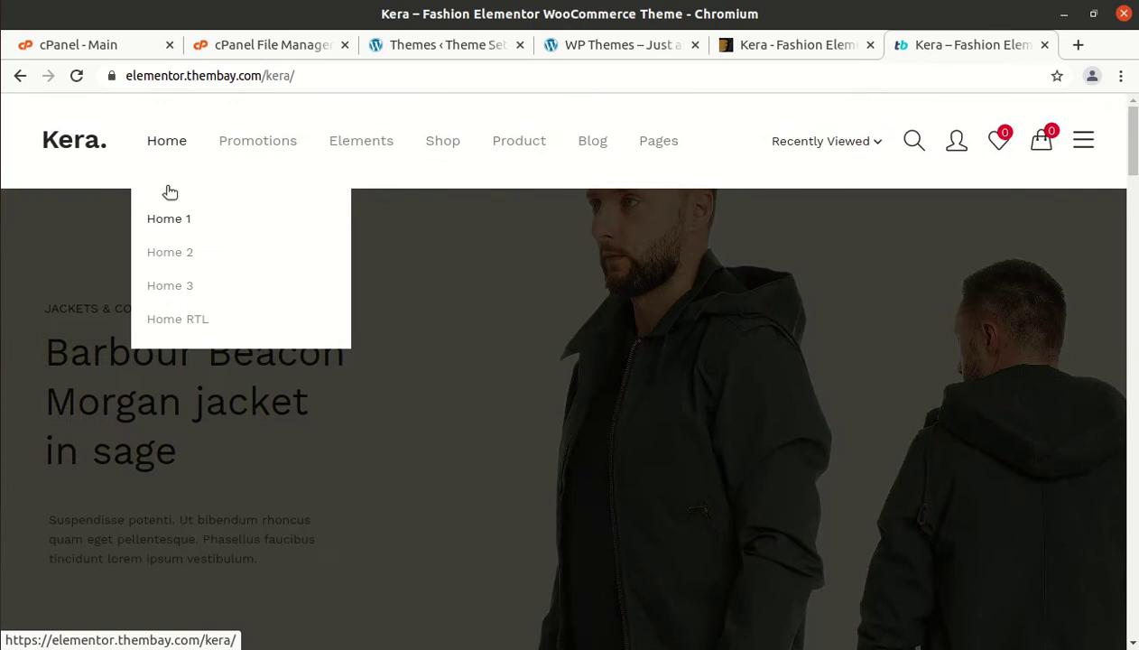
pyautogui.middleClick(162, 253)
pyautogui.middleClick(159, 286)
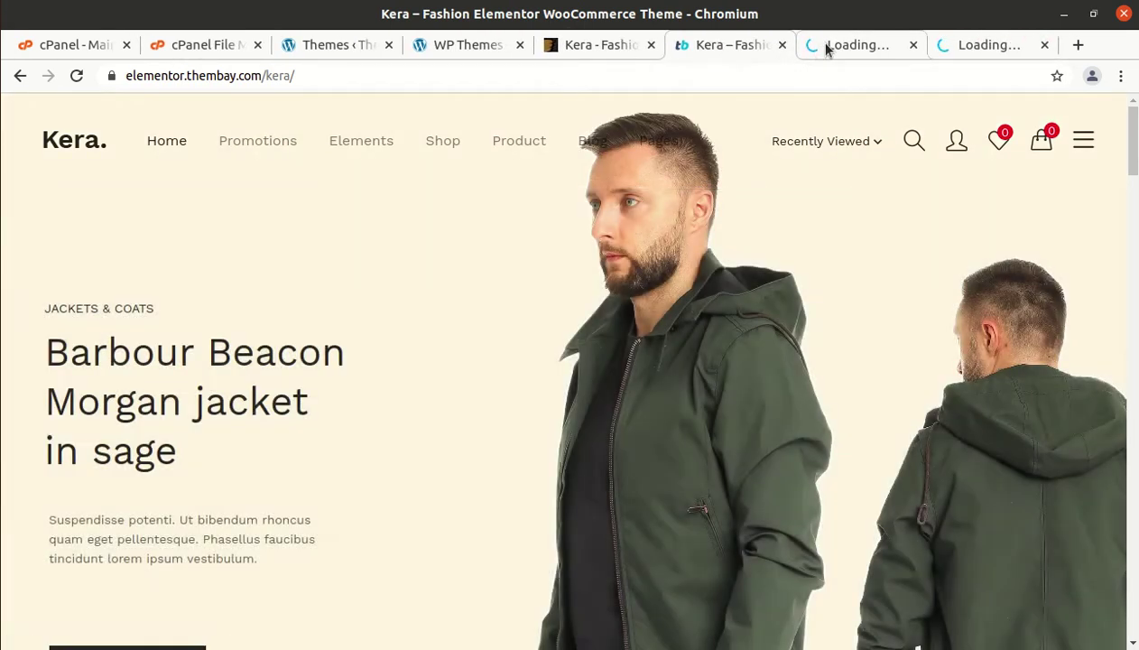
# Examine the demo's Home 2 and Home 3 pages to compare their headers, sliders and product sections.
pyautogui.click(825, 46)
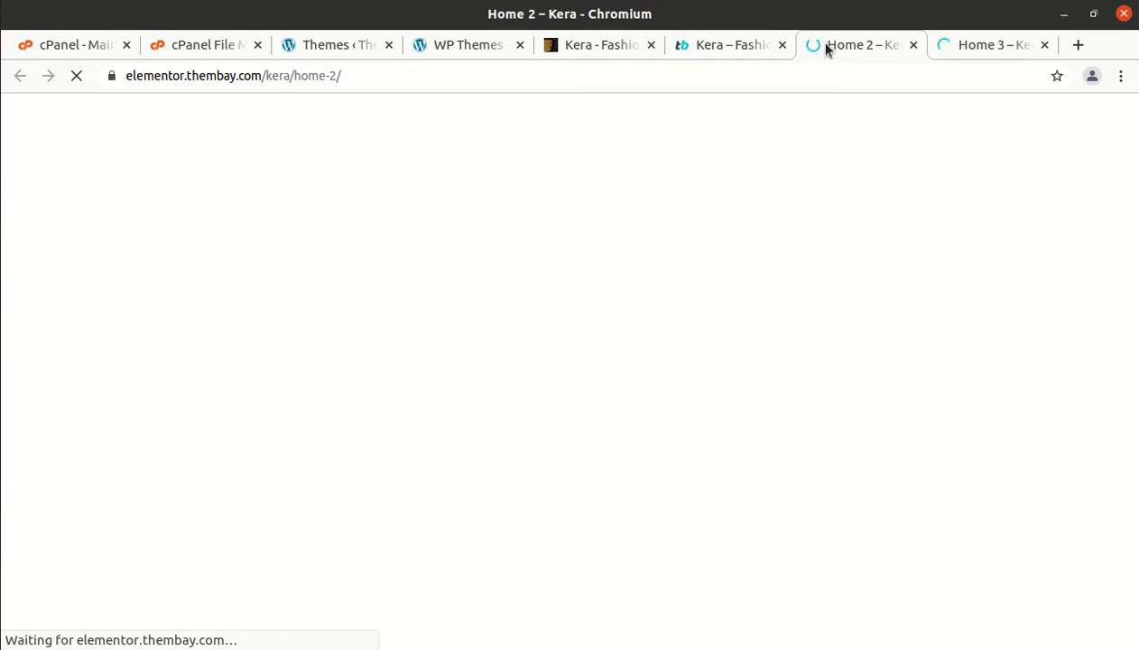
pyautogui.click(963, 47)
pyautogui.click(881, 52)
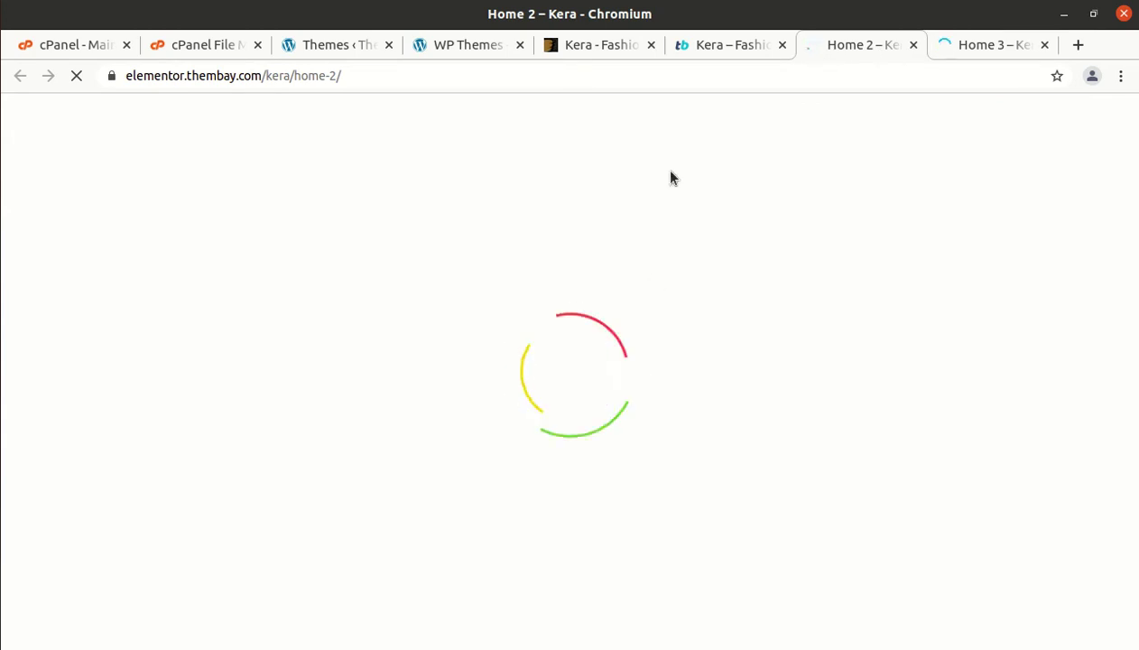
pyautogui.click(711, 55)
pyautogui.click(828, 47)
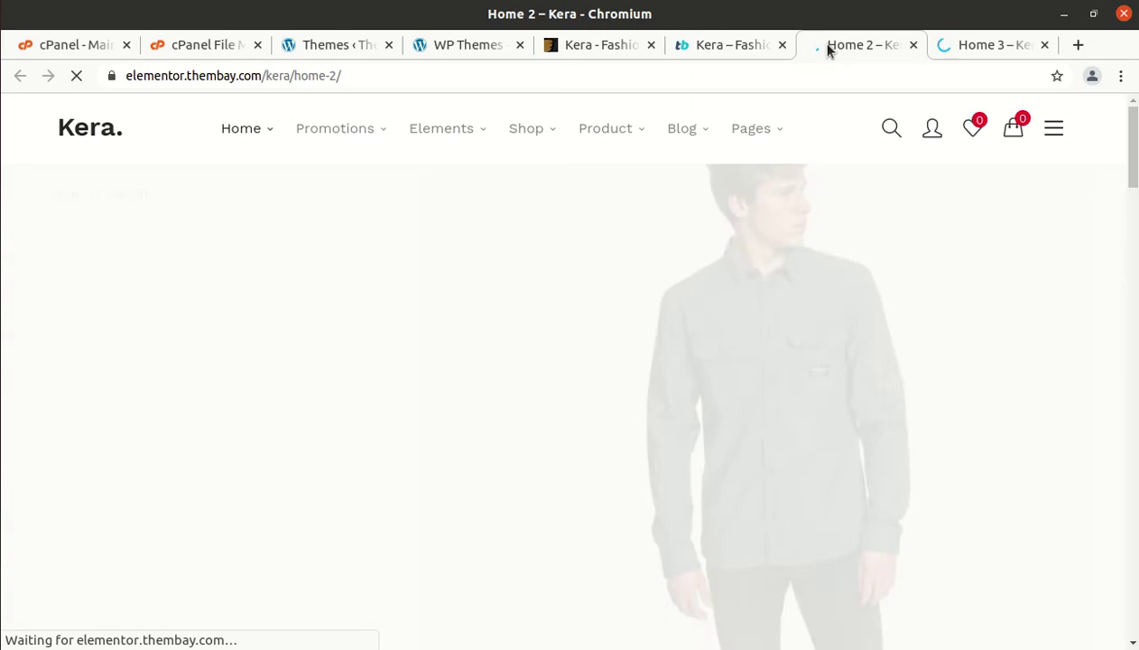
pyautogui.scroll(-5, 591, 217)
pyautogui.scroll(-2, 467, 379)
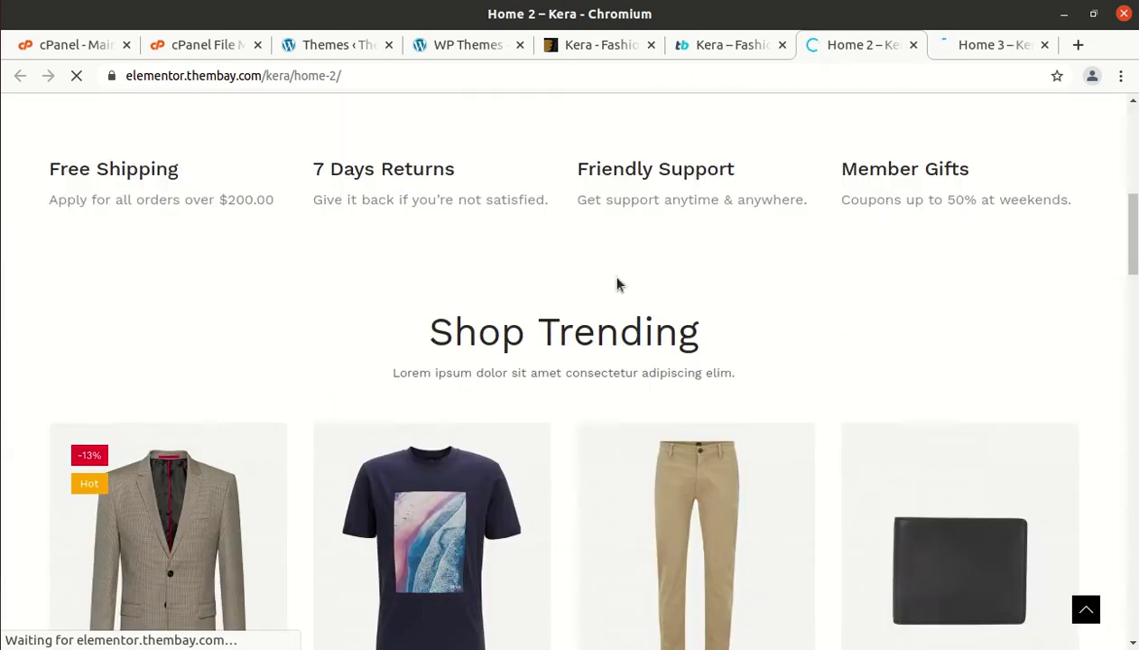
pyautogui.click(957, 45)
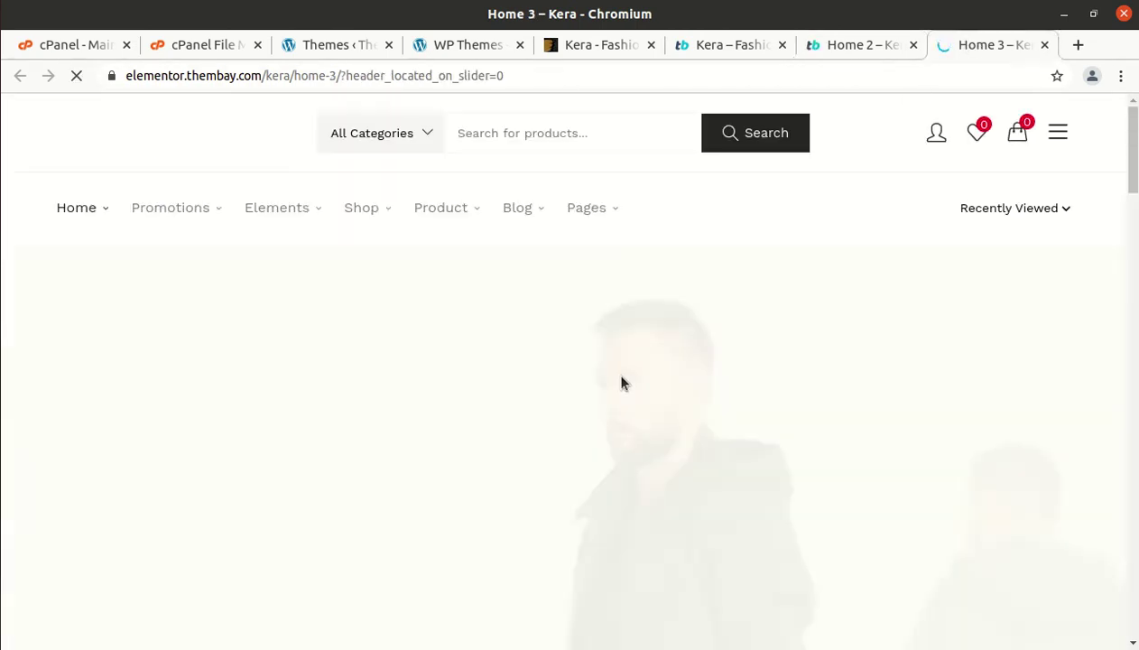
pyautogui.scroll(-4, 595, 397)
pyautogui.scroll(-2, 591, 404)
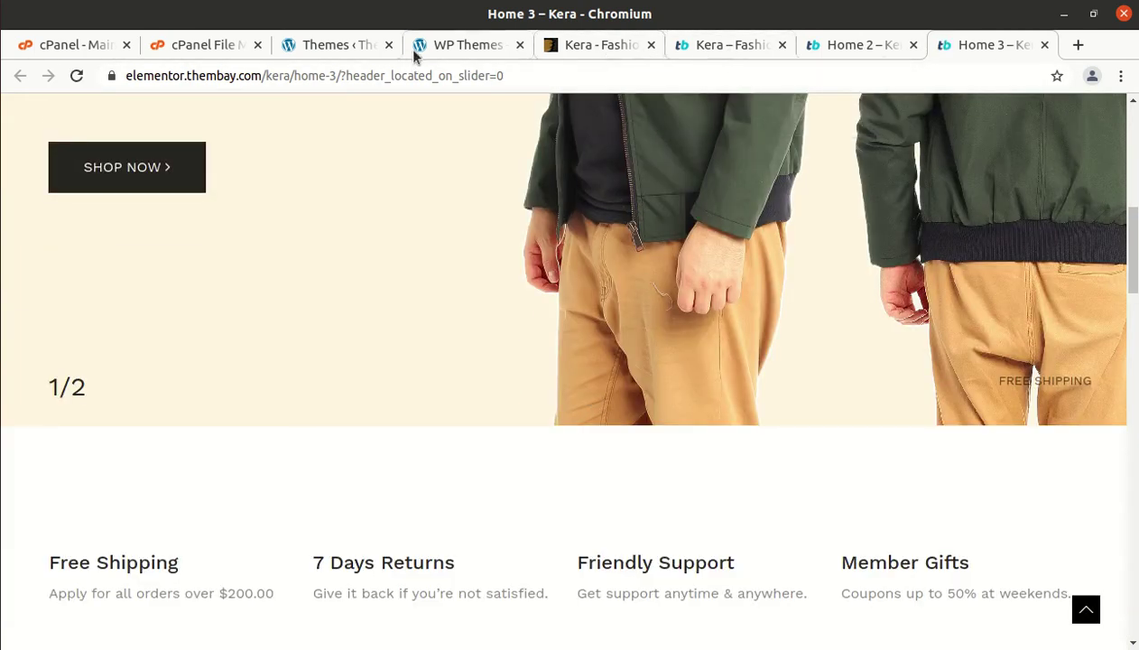
# Return to the theme setup wizard and import the Home 1 demo with Content, Widgets, Redux and After import all checked.
pyautogui.click(334, 49)
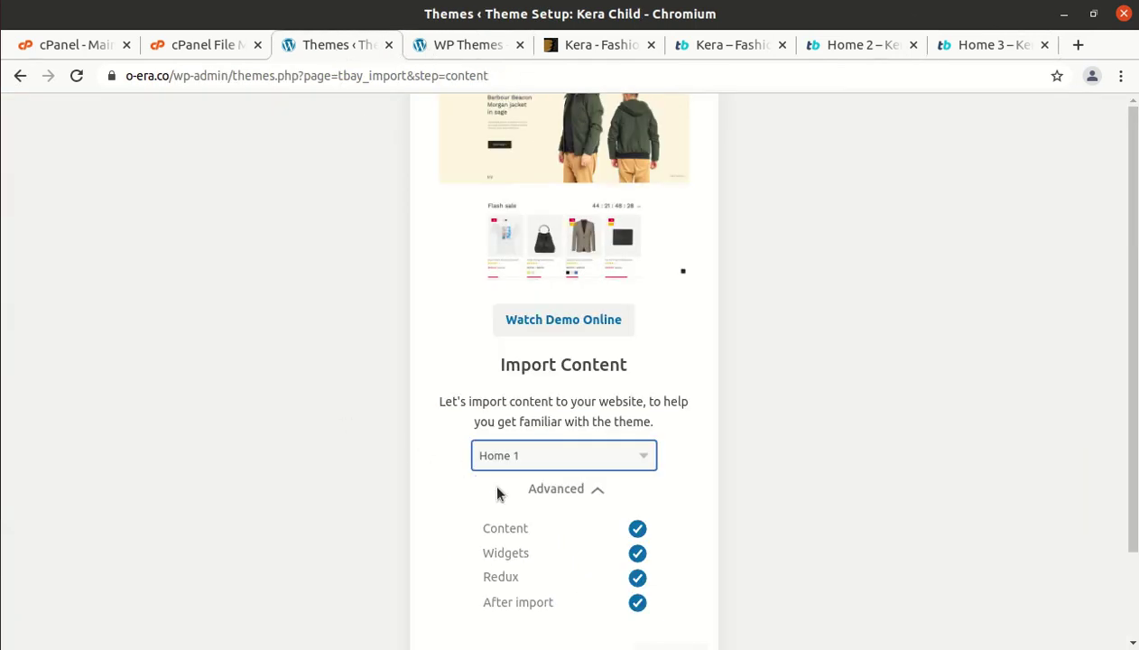
pyautogui.scroll(-2, 486, 474)
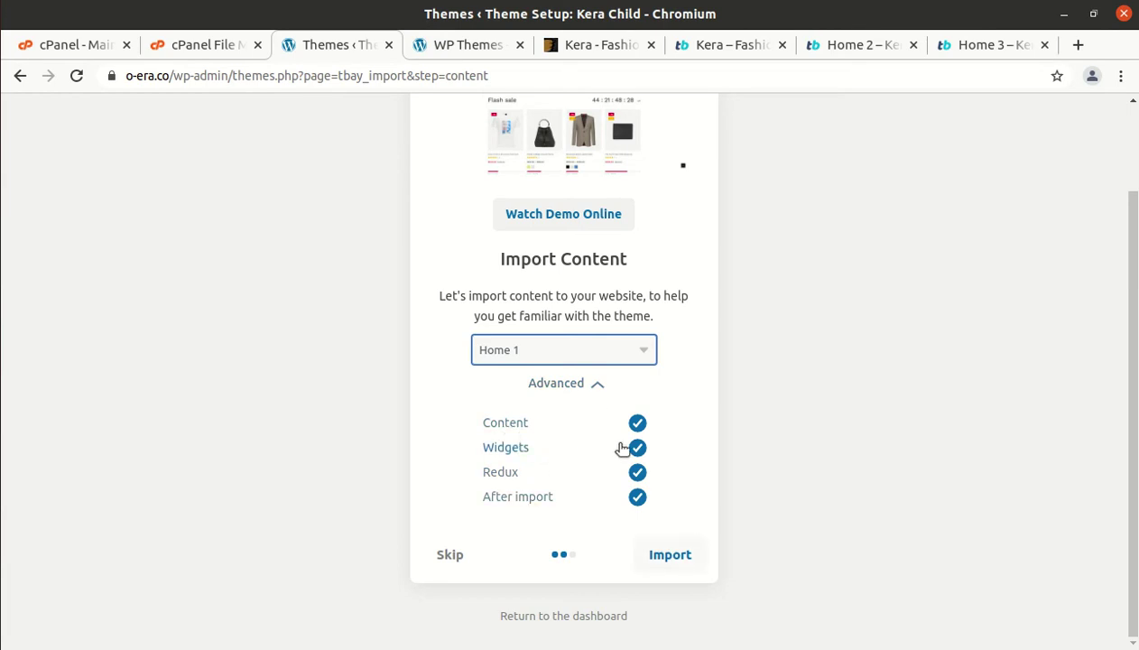
pyautogui.click(654, 555)
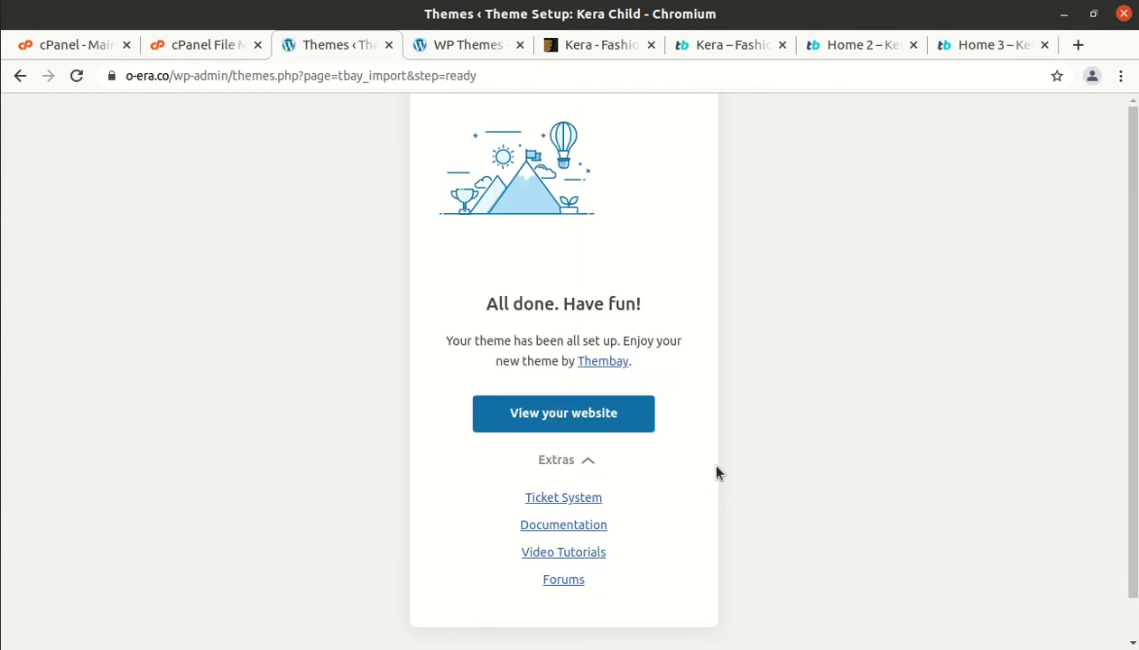
# View the finished website from the wizard and examine the imported home page's slider, flash sale and collection sections.
pyautogui.click(557, 418)
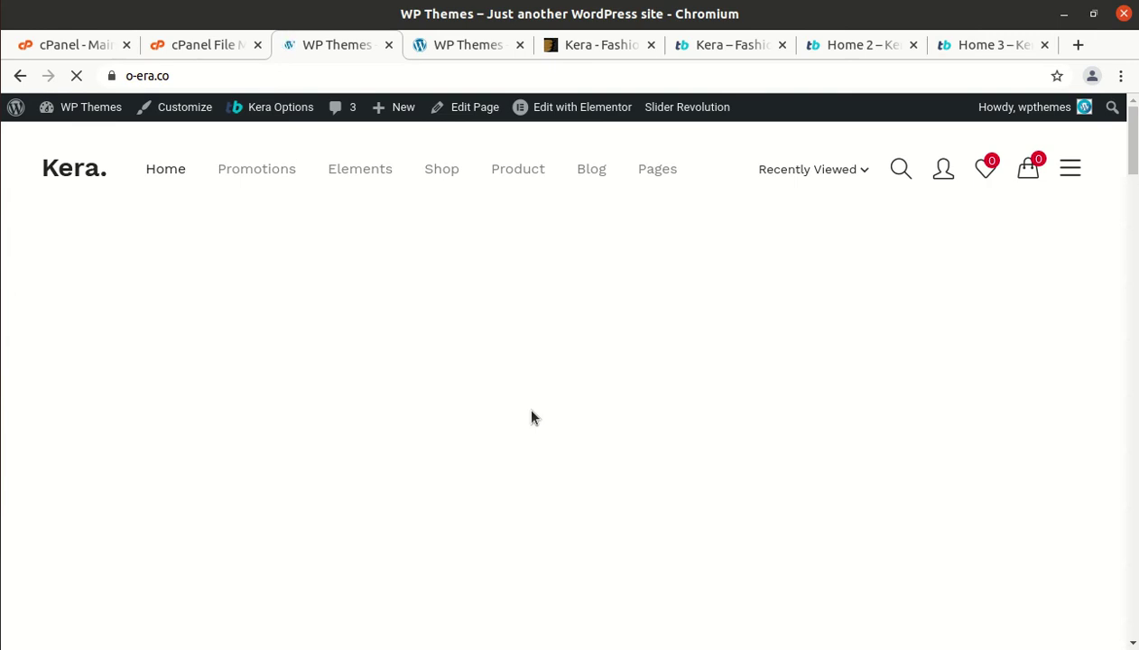
pyautogui.scroll(-5, 528, 417)
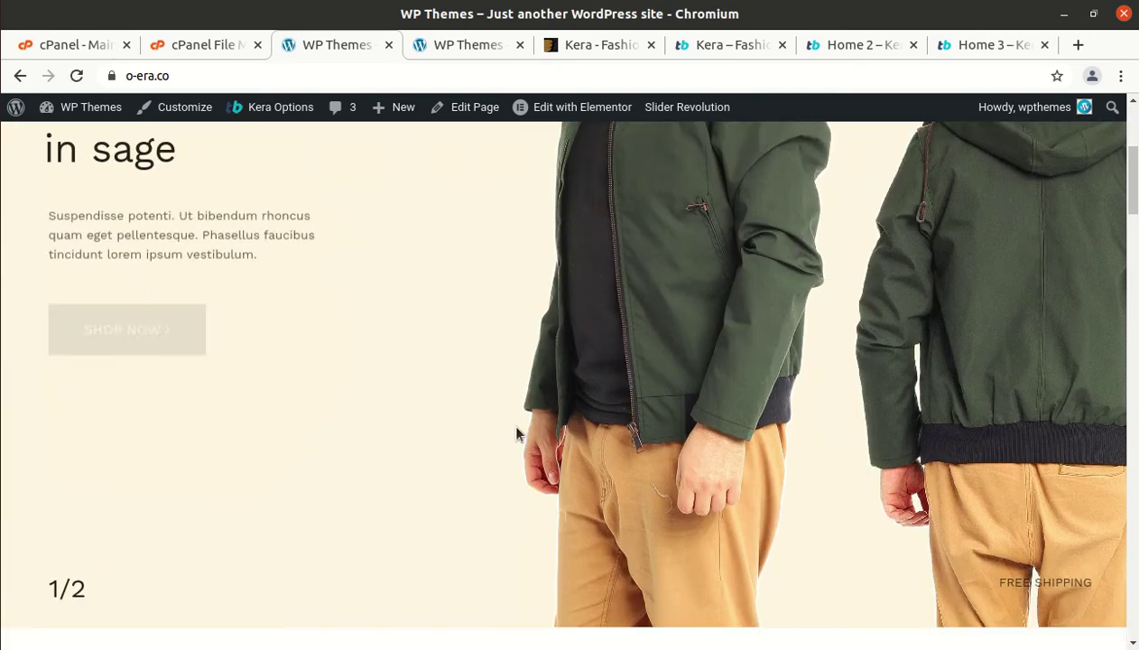
pyautogui.scroll(-3, 516, 434)
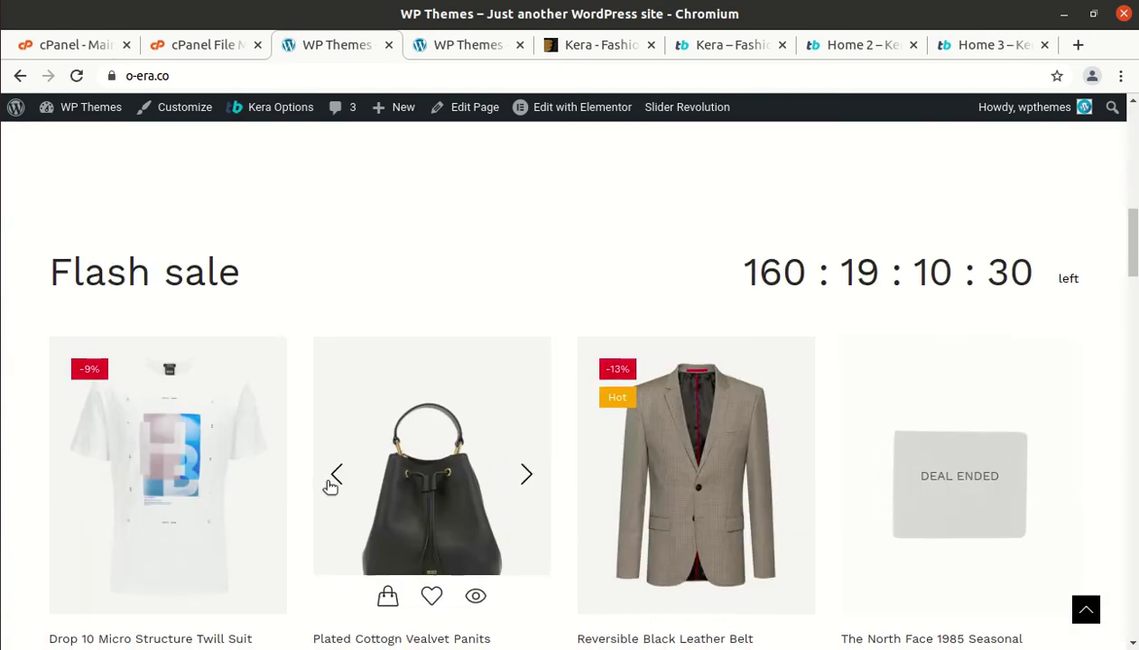
pyautogui.scroll(-2, 386, 469)
pyautogui.scroll(-10, 485, 501)
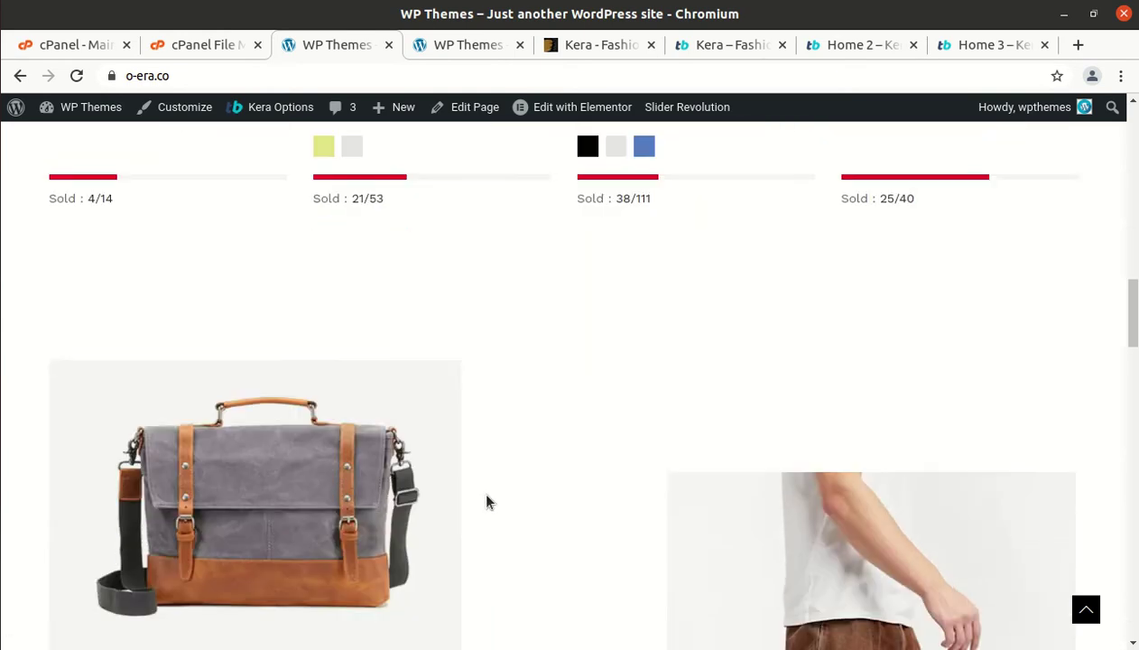
pyautogui.scroll(-3, 788, 453)
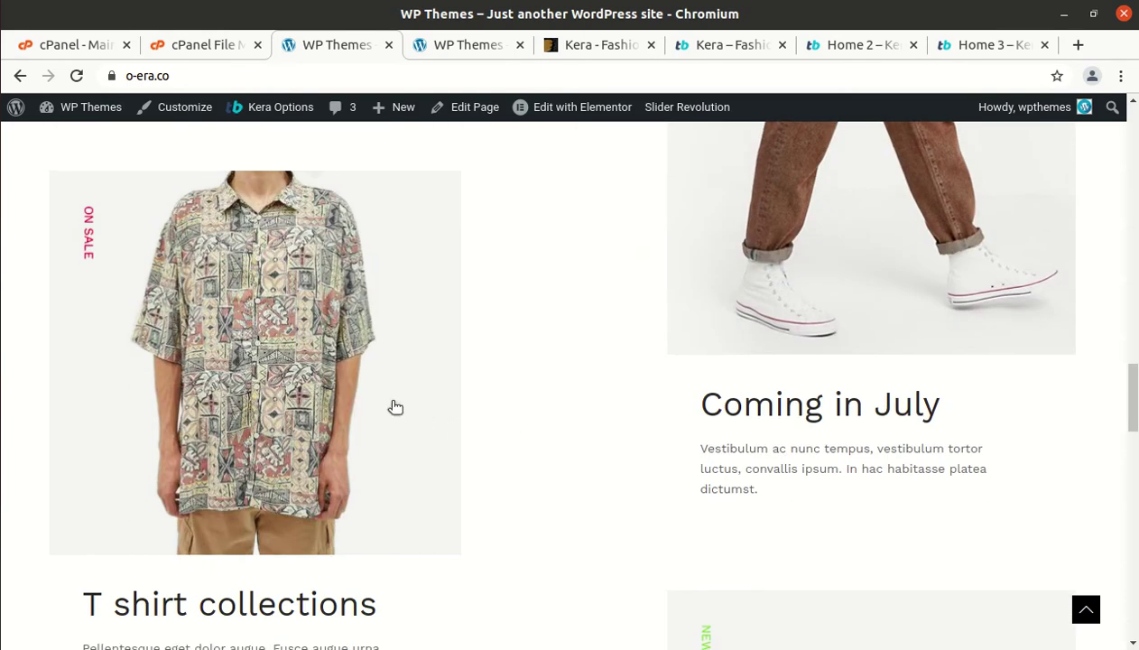
pyautogui.scroll(-5, 577, 420)
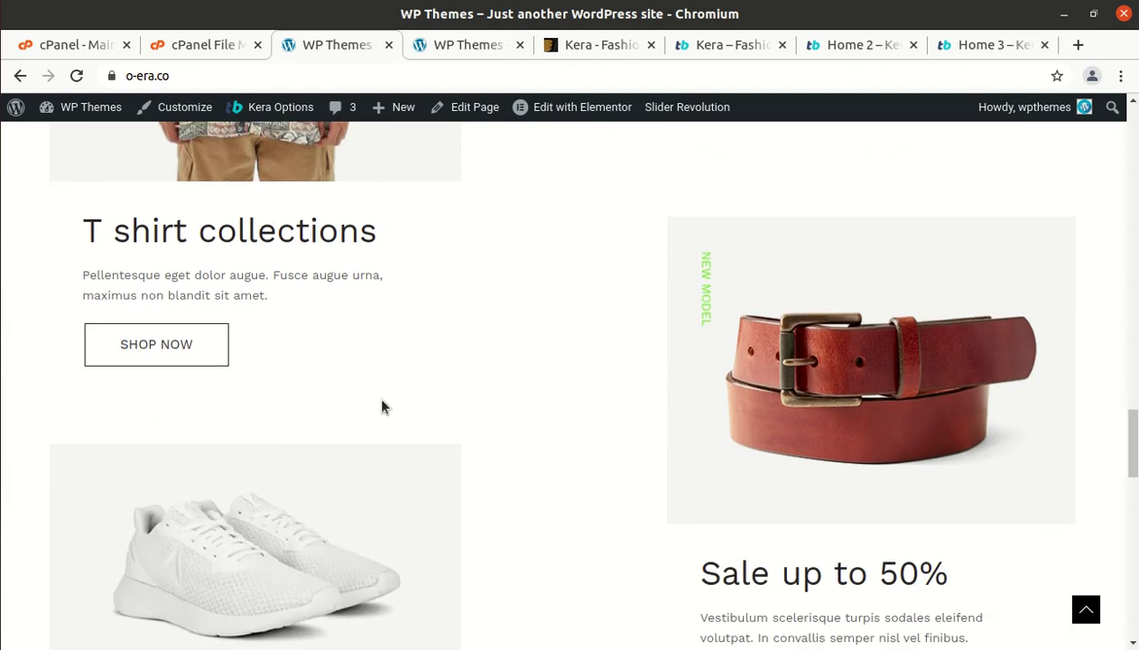
pyautogui.scroll(10, 313, 420)
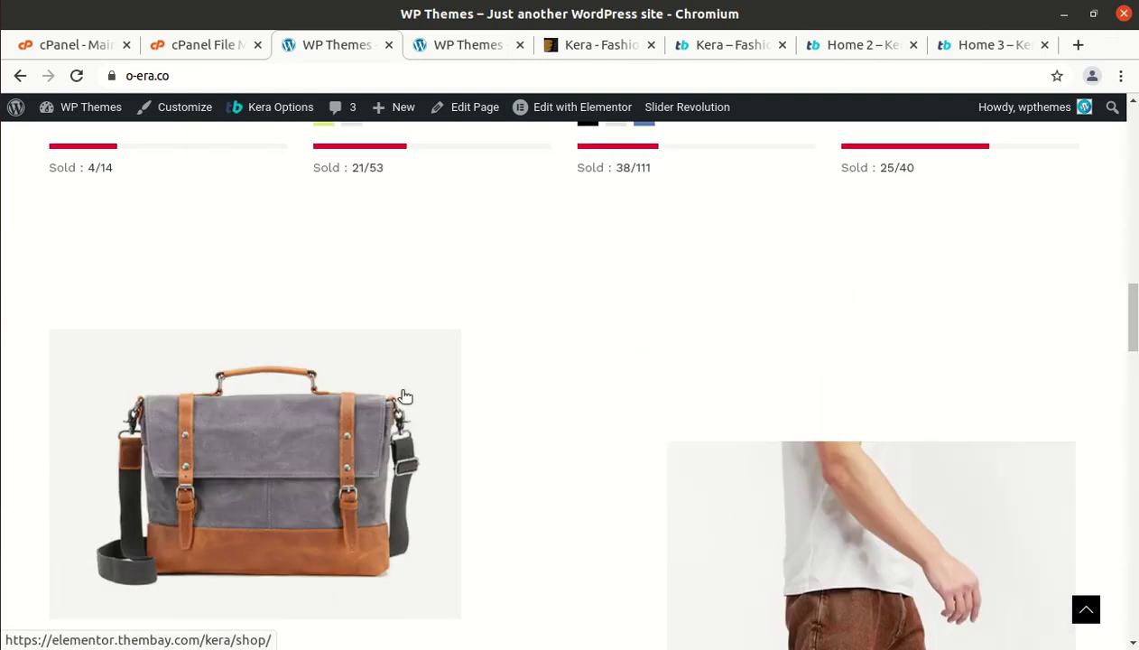
# Follow the bag banner to the shop page, then open the Black Cotton Jersey product and look through its page.
pyautogui.click(304, 463)
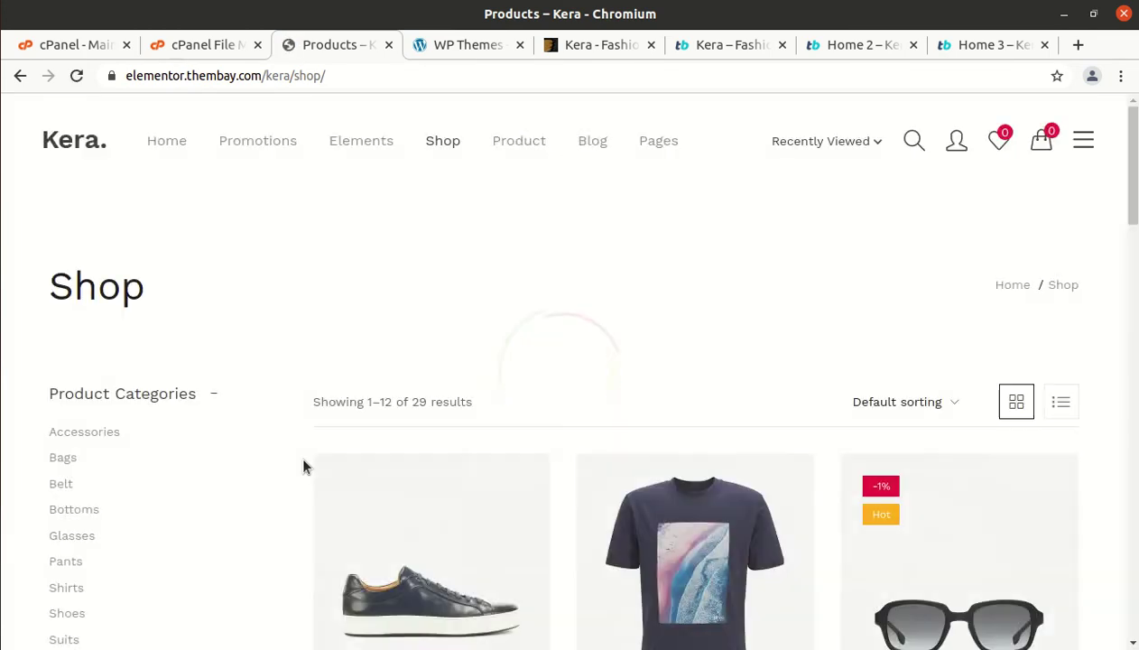
pyautogui.scroll(-3, 506, 432)
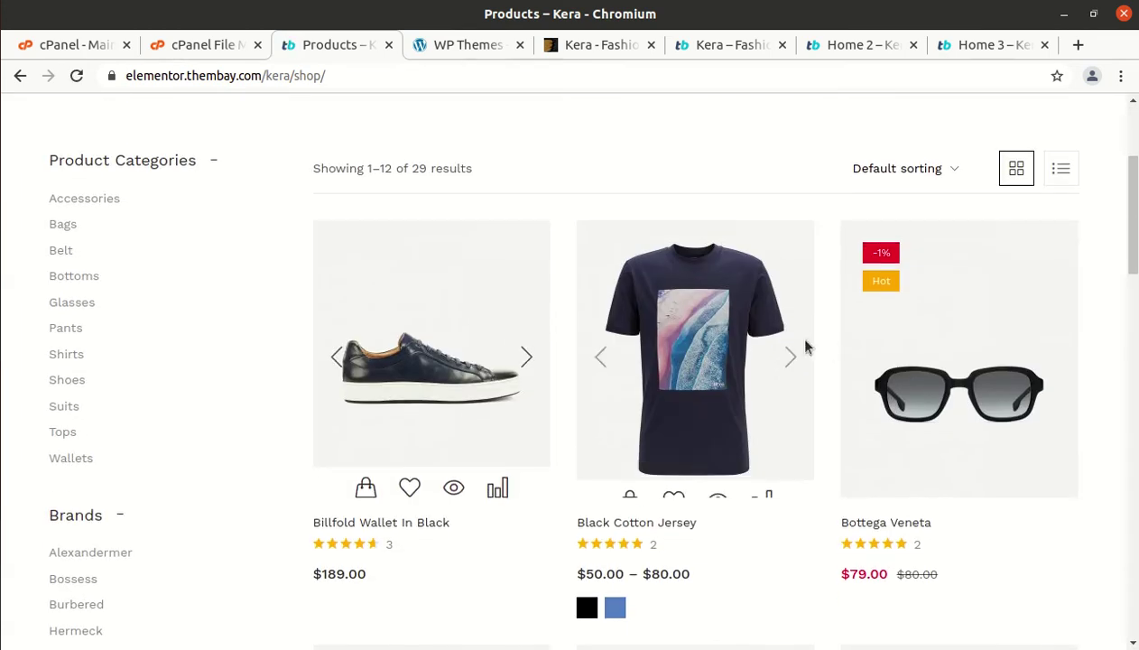
pyautogui.click(704, 359)
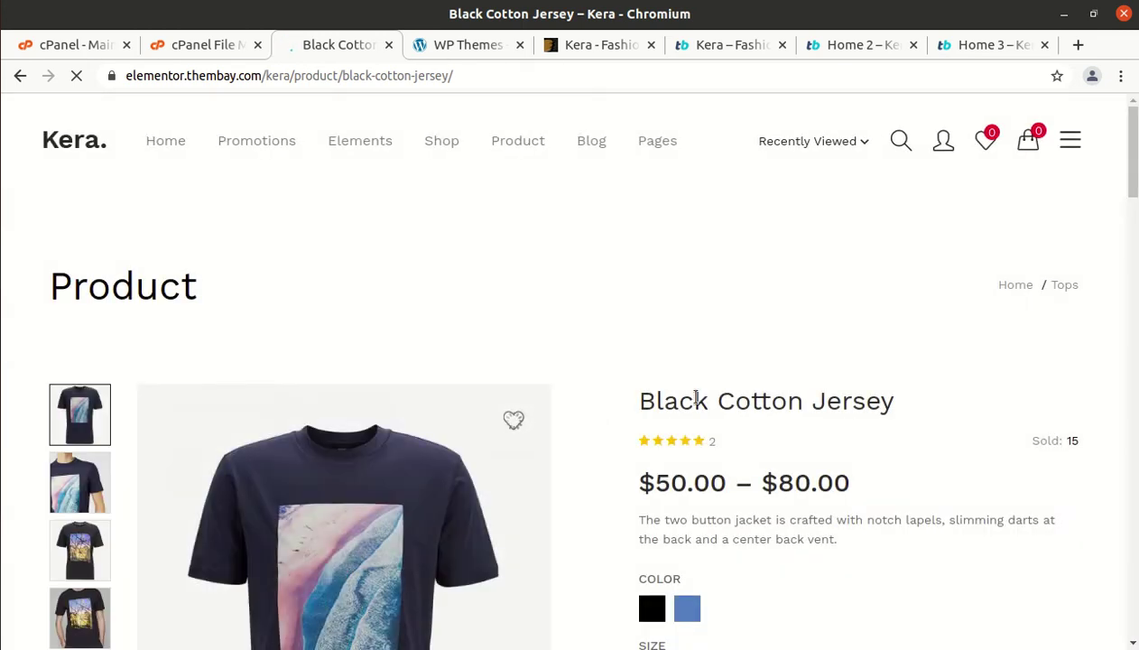
pyautogui.scroll(-5, 617, 389)
pyautogui.scroll(-10, 587, 355)
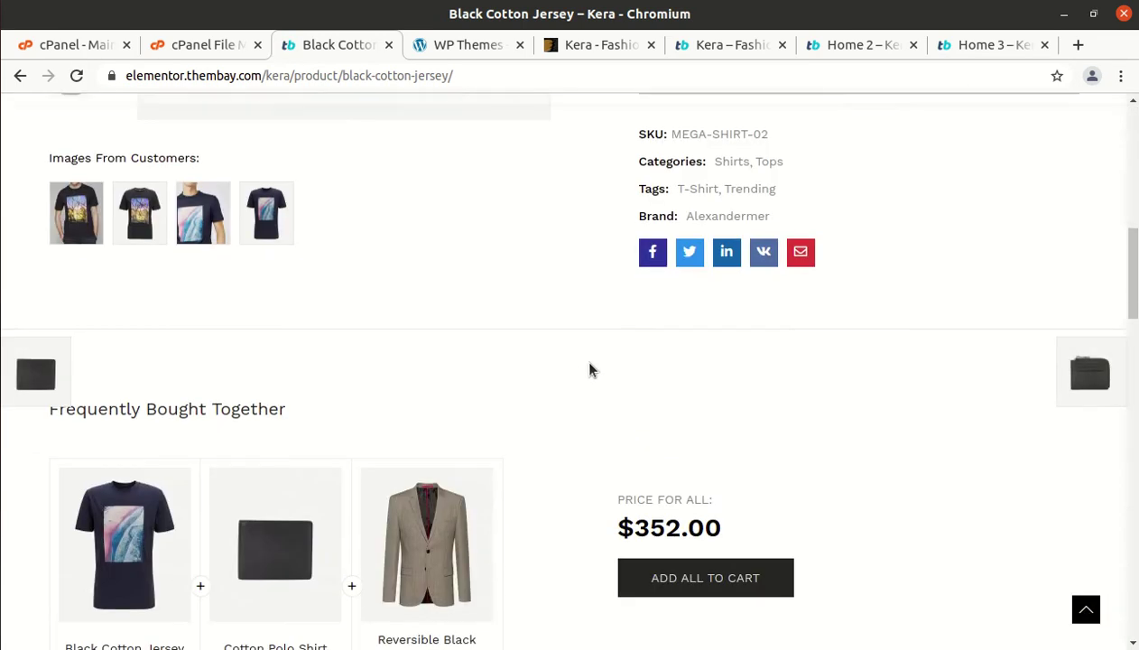
pyautogui.scroll(15, 588, 371)
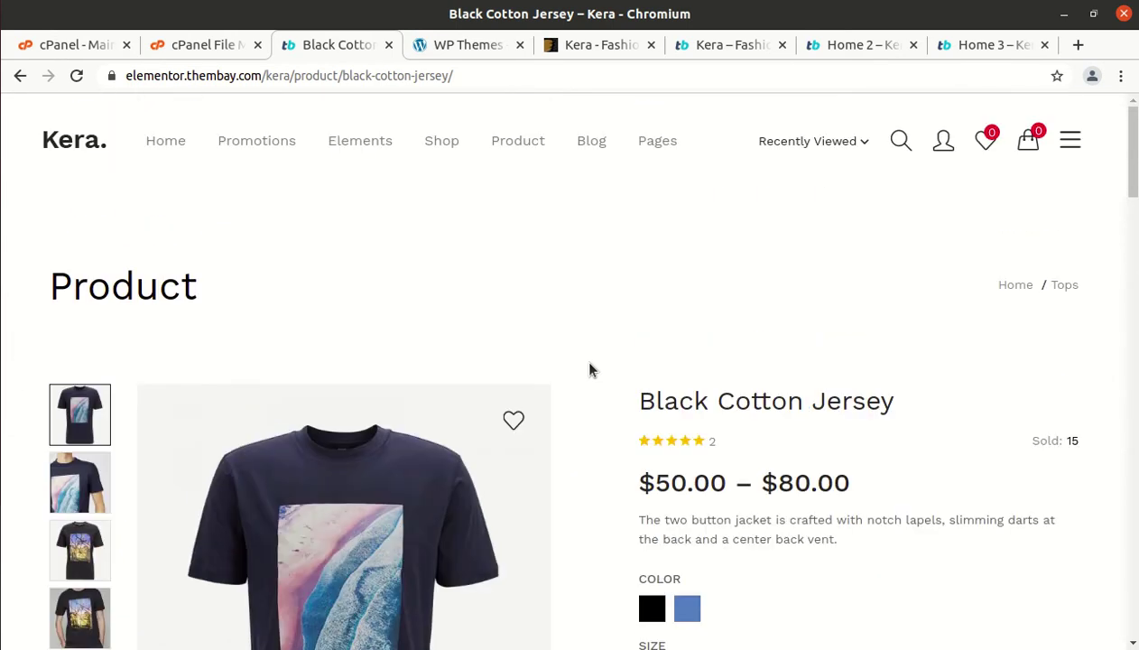
# Choose the black color and add one Black Cotton Jersey in size L to the cart, then review the product page.
pyautogui.scroll(-2, 815, 421)
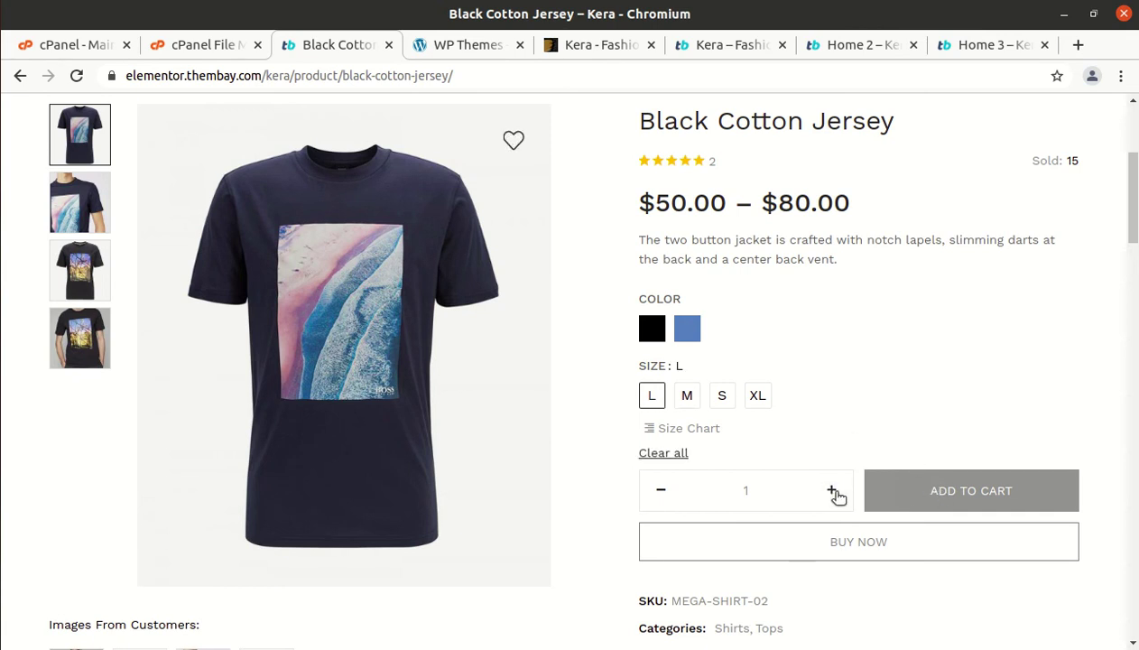
pyautogui.click(926, 493)
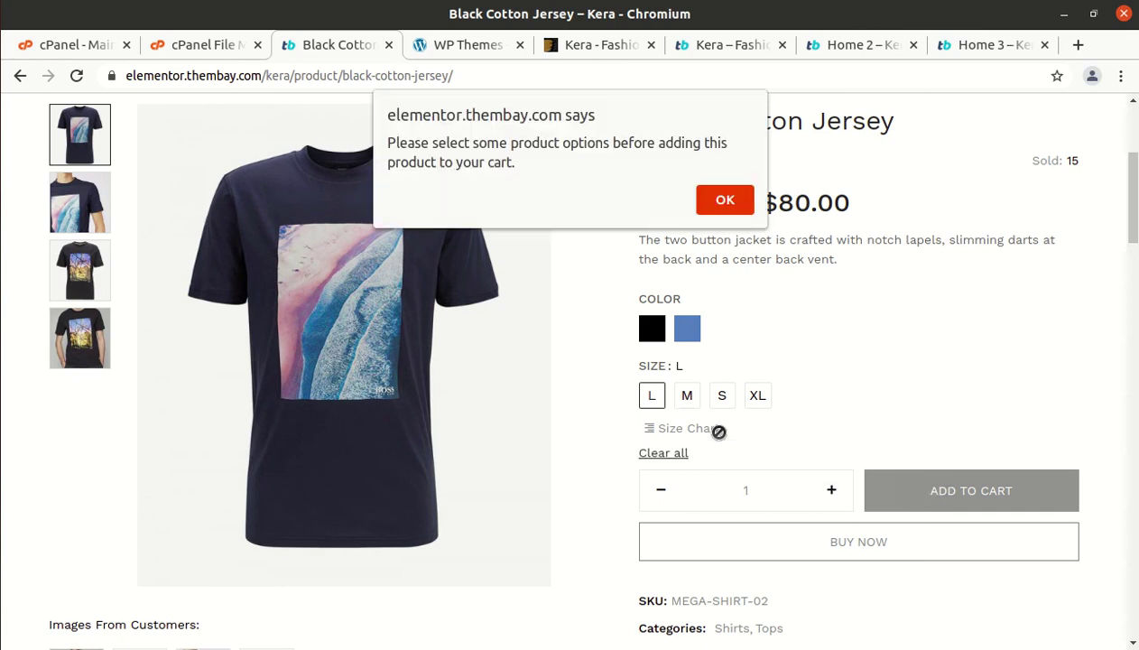
pyautogui.click(723, 203)
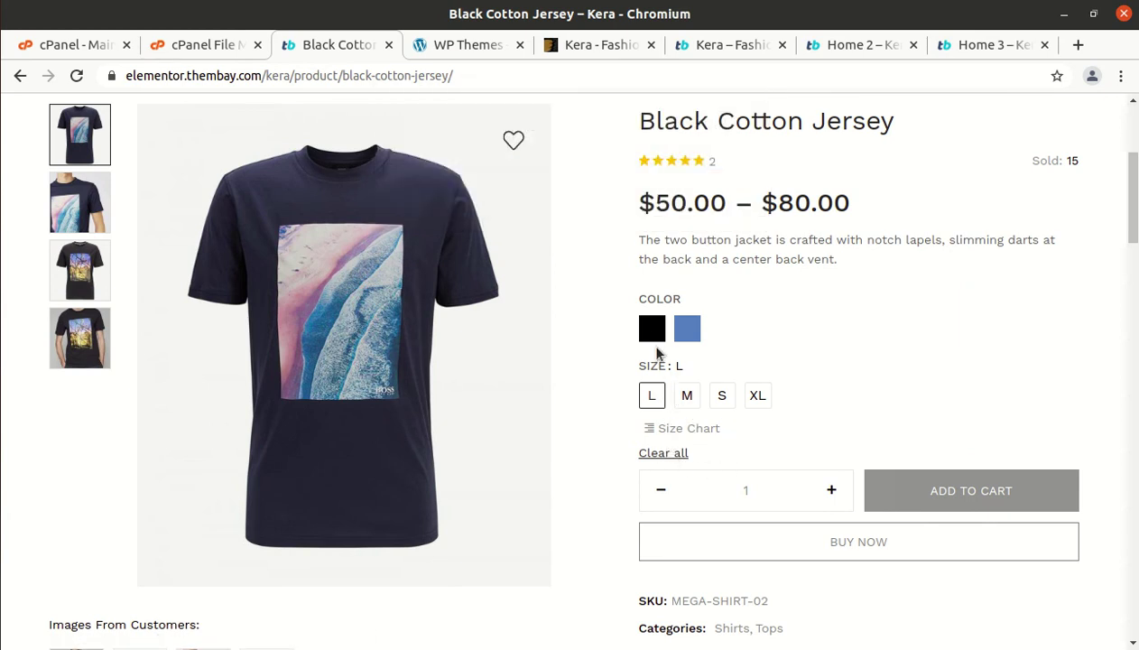
pyautogui.click(651, 330)
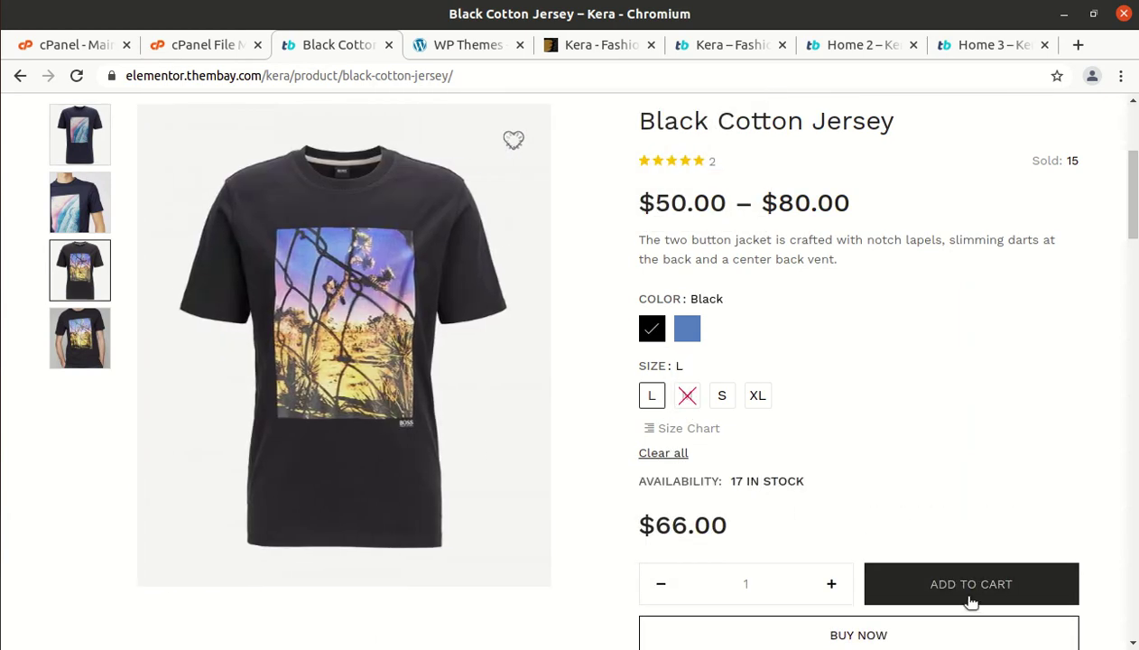
pyautogui.click(969, 596)
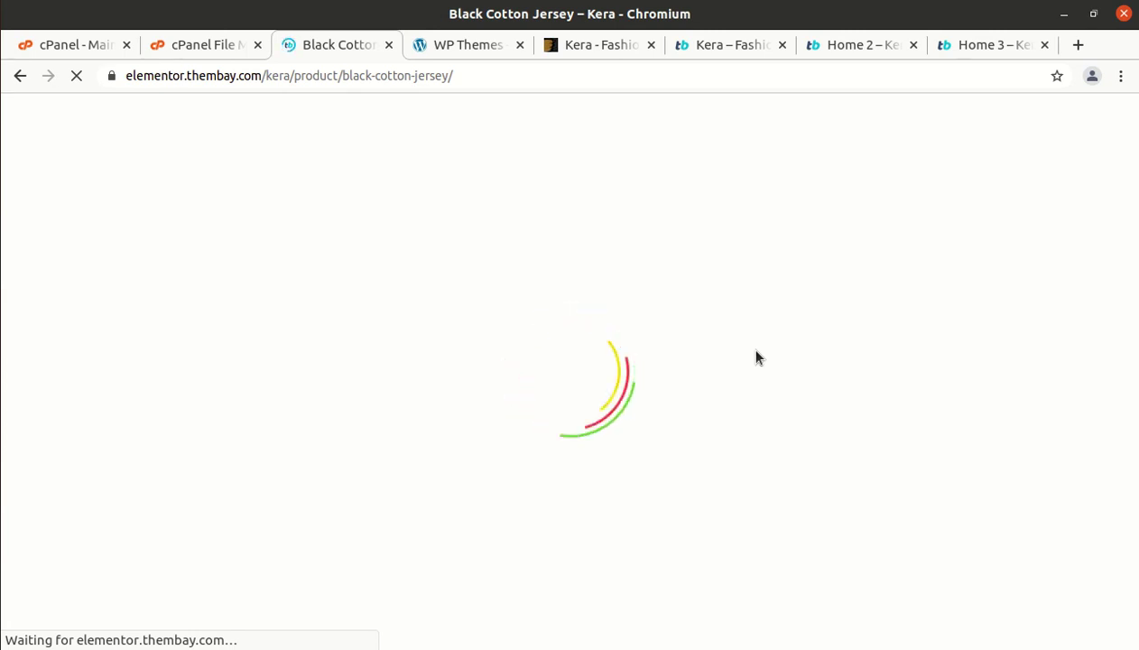
pyautogui.scroll(-3, 749, 380)
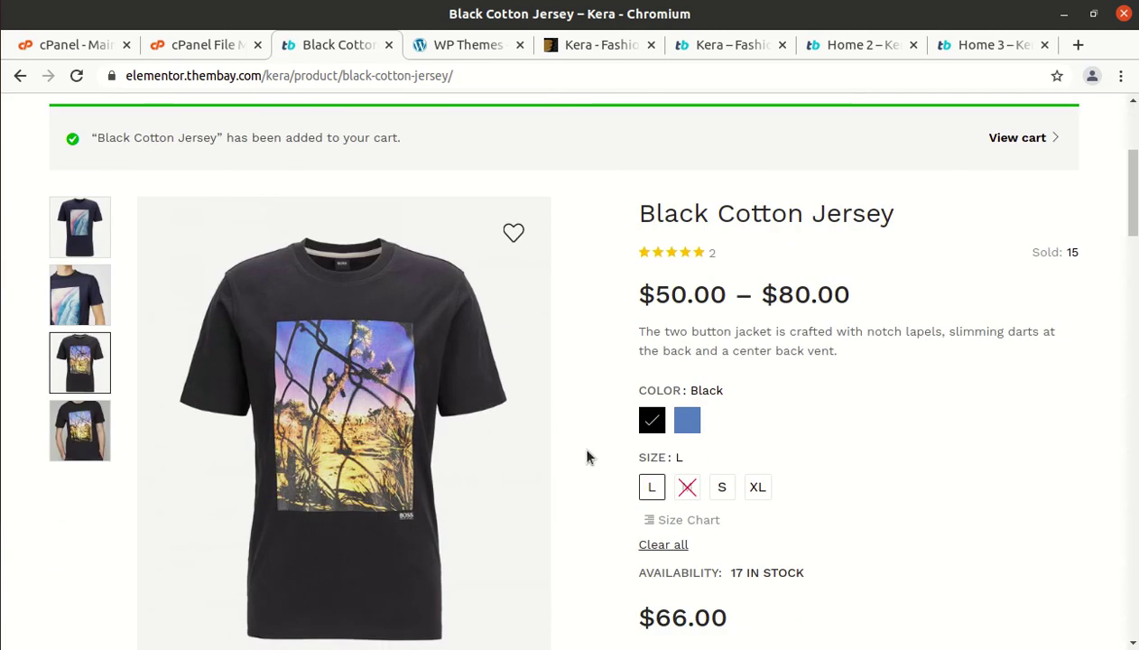
pyautogui.scroll(3, 523, 440)
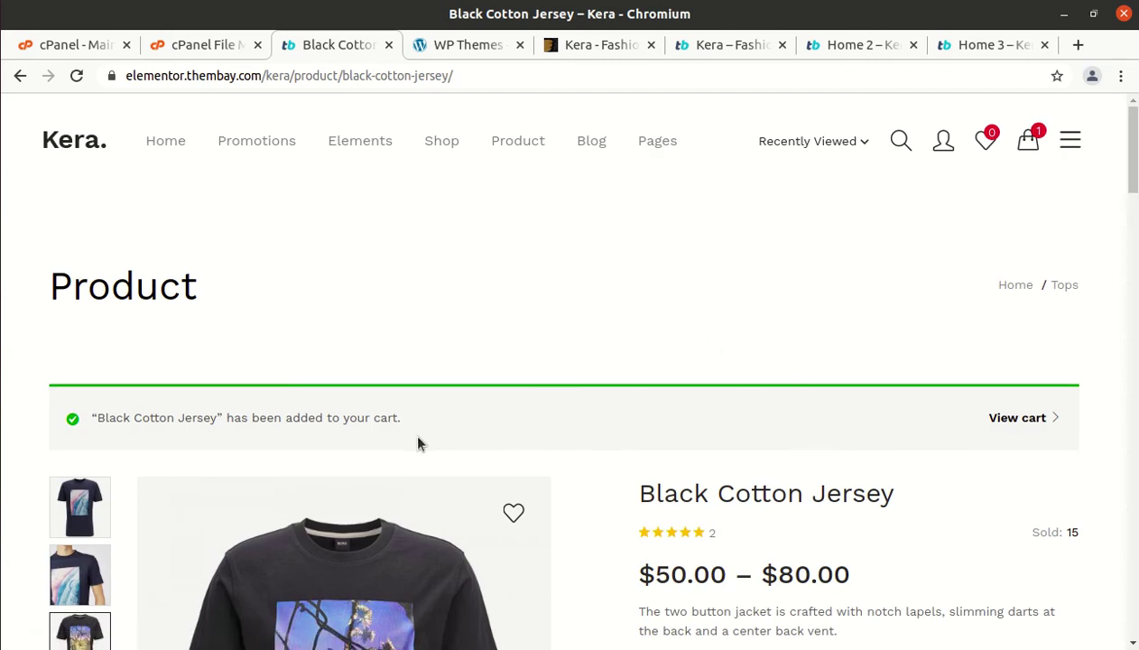
pyautogui.scroll(-8, 834, 428)
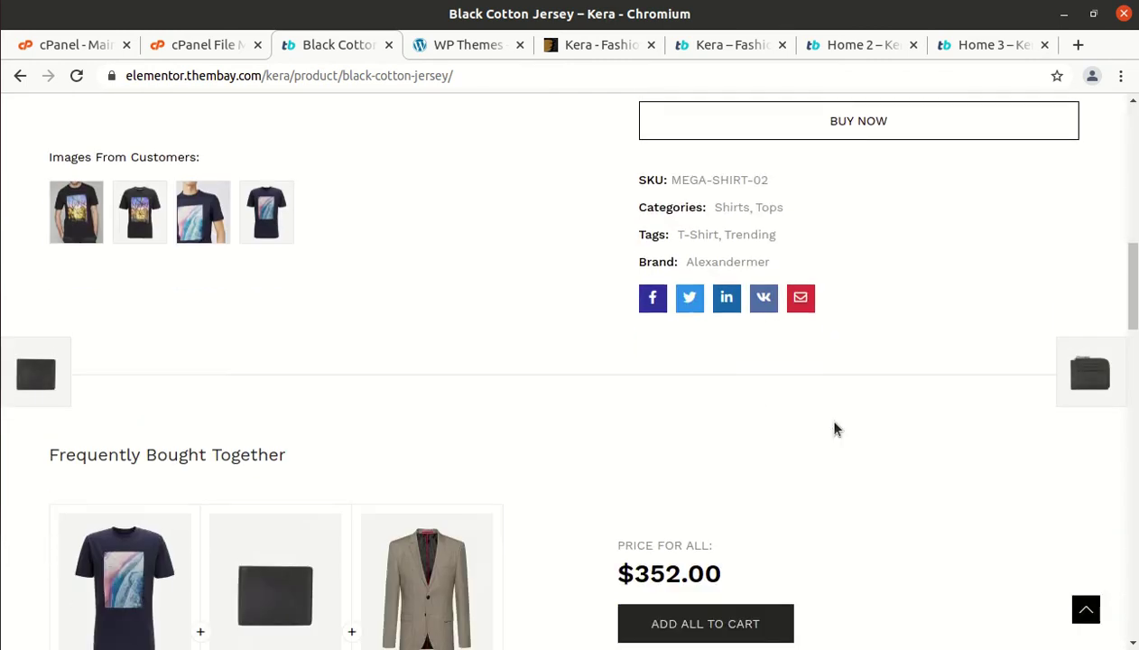
# Go back to the added-to-cart notice on the Black Cotton Jersey page and view the shopping cart.
pyautogui.scroll(2, 834, 427)
pyautogui.scroll(6, 834, 428)
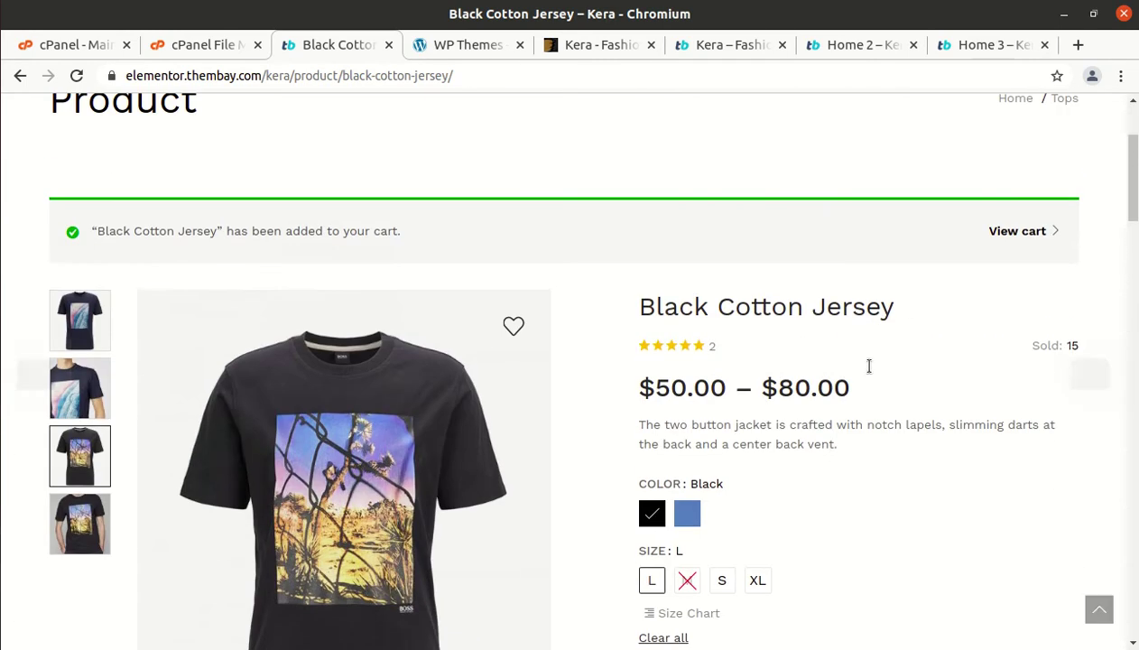
pyautogui.click(1011, 236)
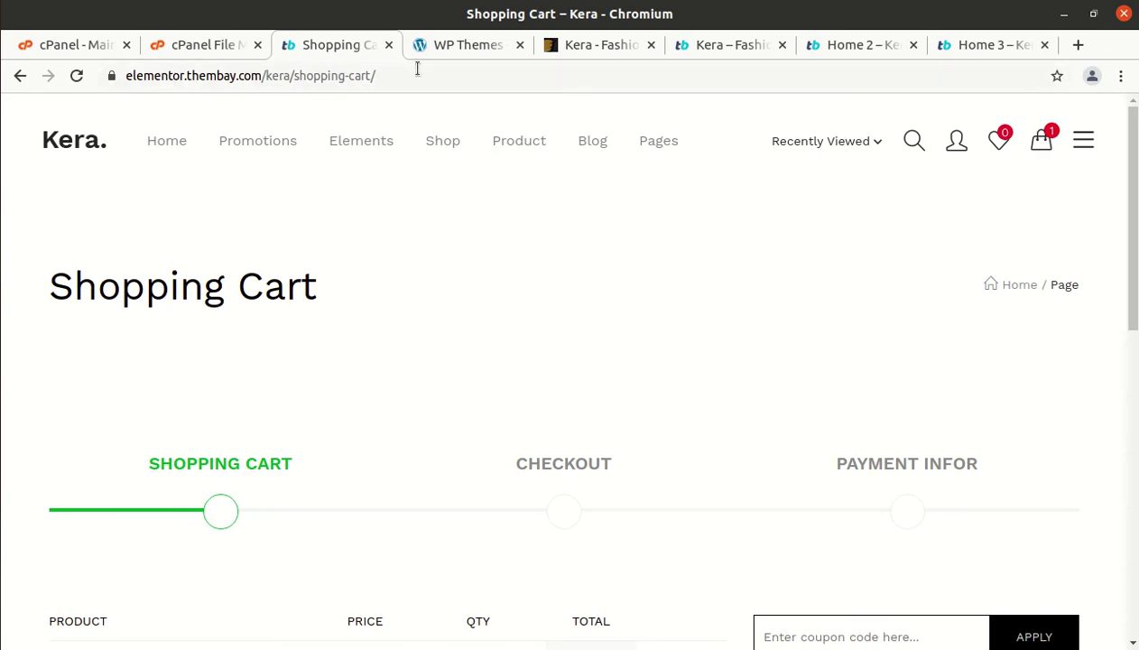
pyautogui.click(447, 47)
pyautogui.moveTo(72, 112)
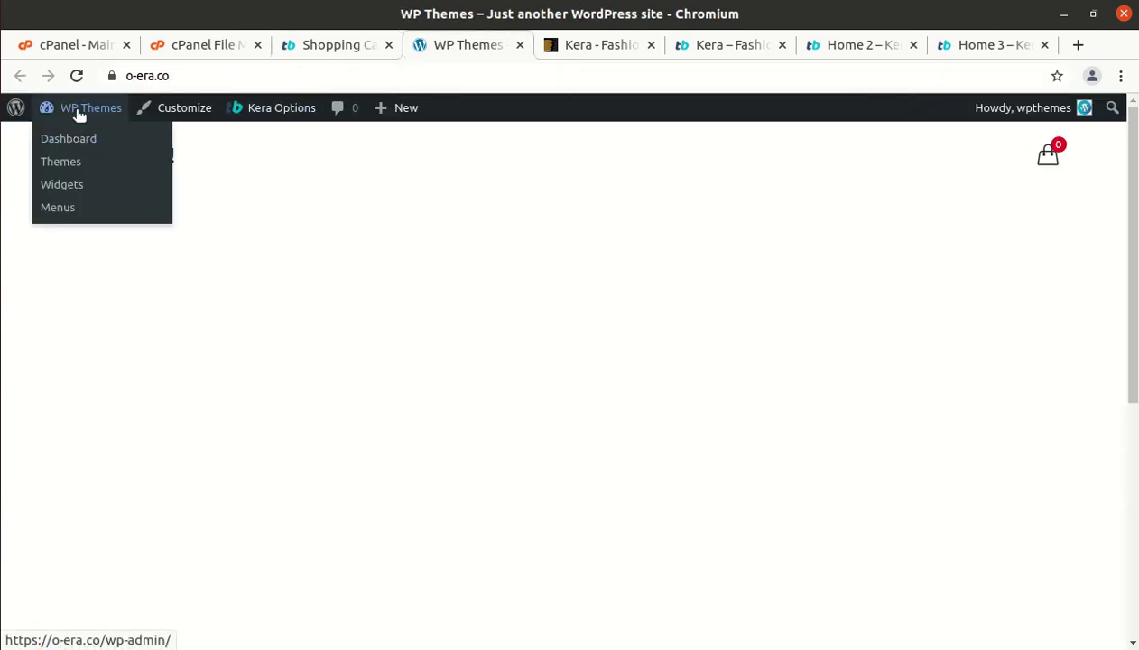
pyautogui.middleClick(78, 110)
pyautogui.click(494, 46)
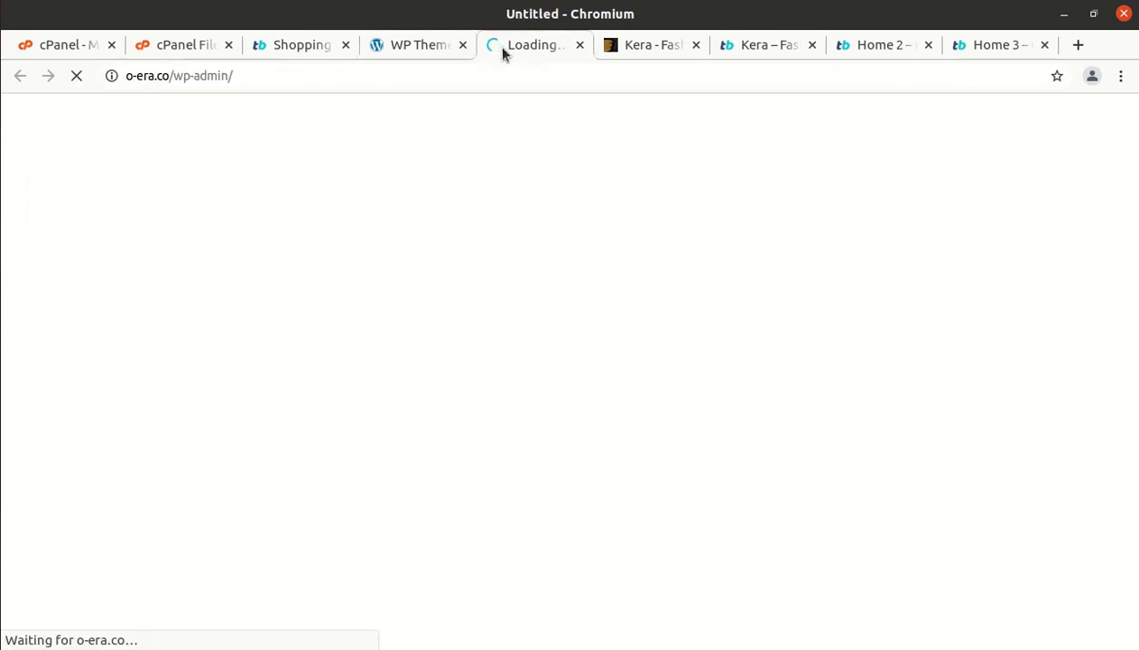
pyautogui.click(252, 80)
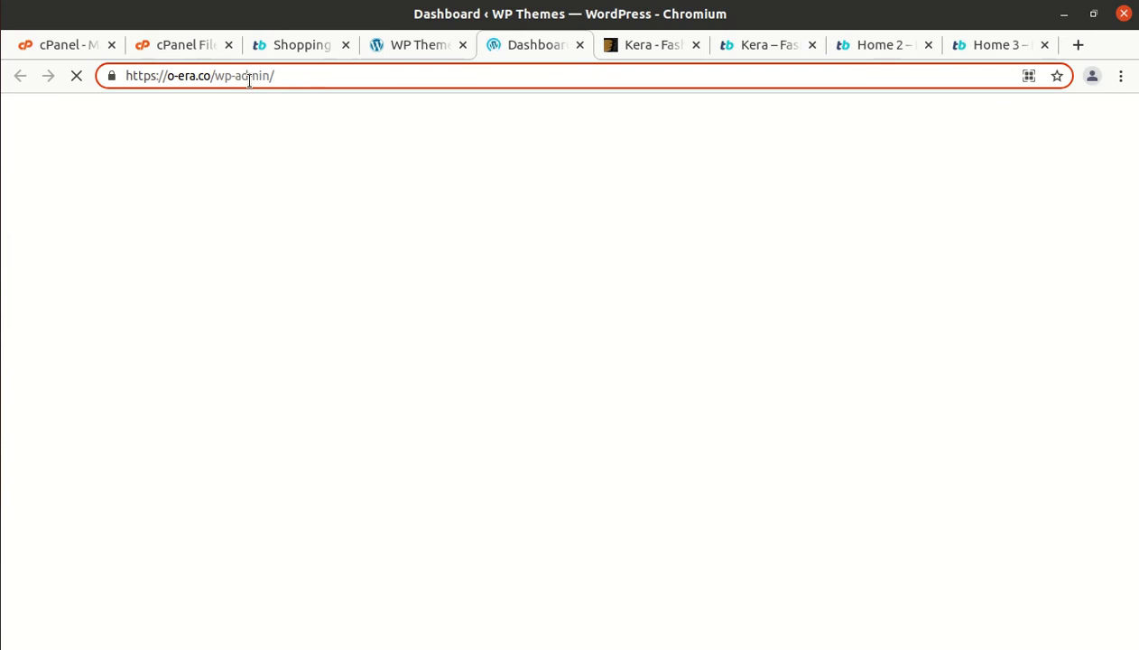
pyautogui.press('BackSpace')
pyautogui.press('BackSpace')
pyautogui.press('BackSpace')
pyautogui.press('BackSpace')
pyautogui.press('BackSpace')
pyautogui.press('BackSpace')
pyautogui.press('BackSpace')
pyautogui.press('BackSpace')
pyautogui.press('BackSpace')
pyautogui.press('BackSpace')
pyautogui.press('BackSpace')
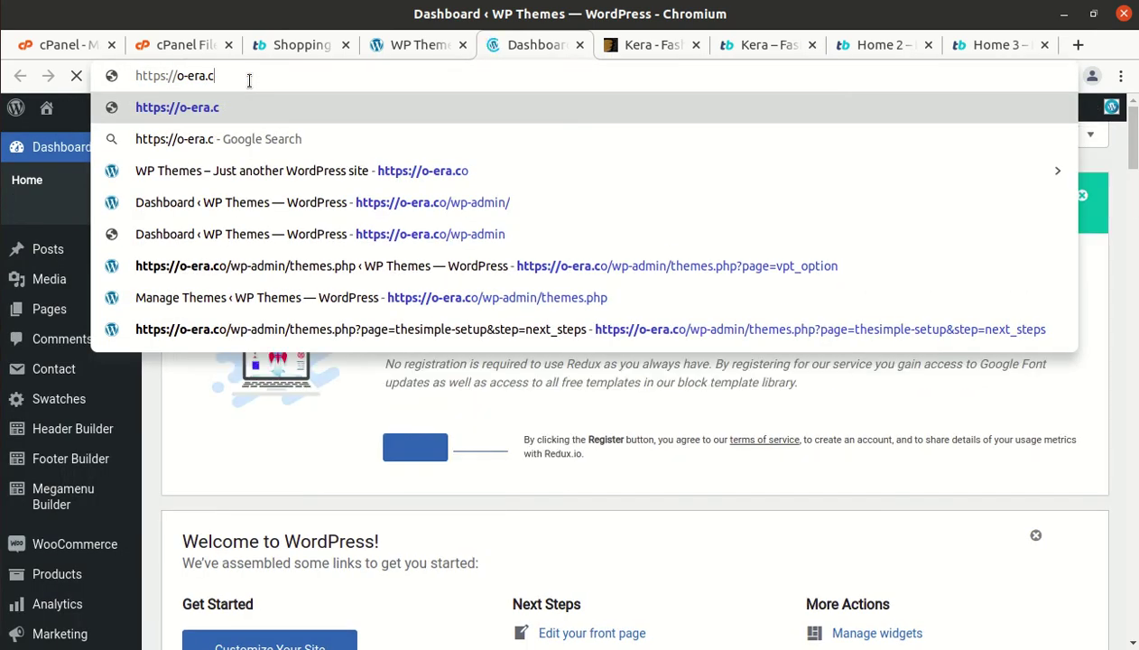
pyautogui.write('o')
pyautogui.press('Return')
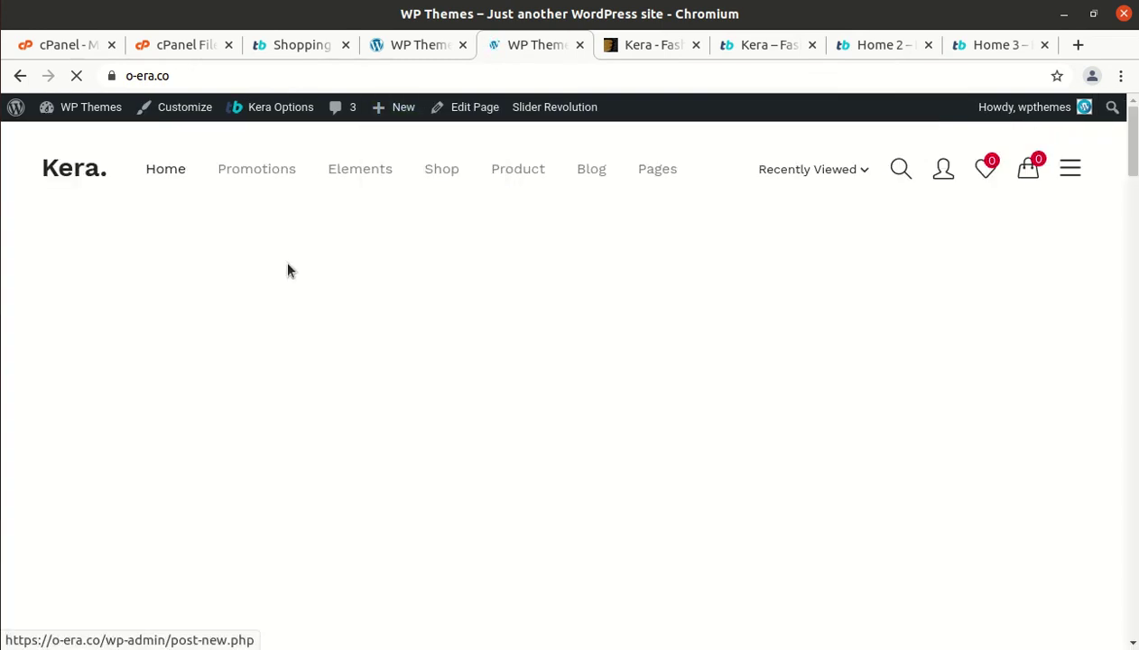
# Examine the header navigation of the imported front page, including the Promotions mega menu.
pyautogui.moveTo(267, 159)
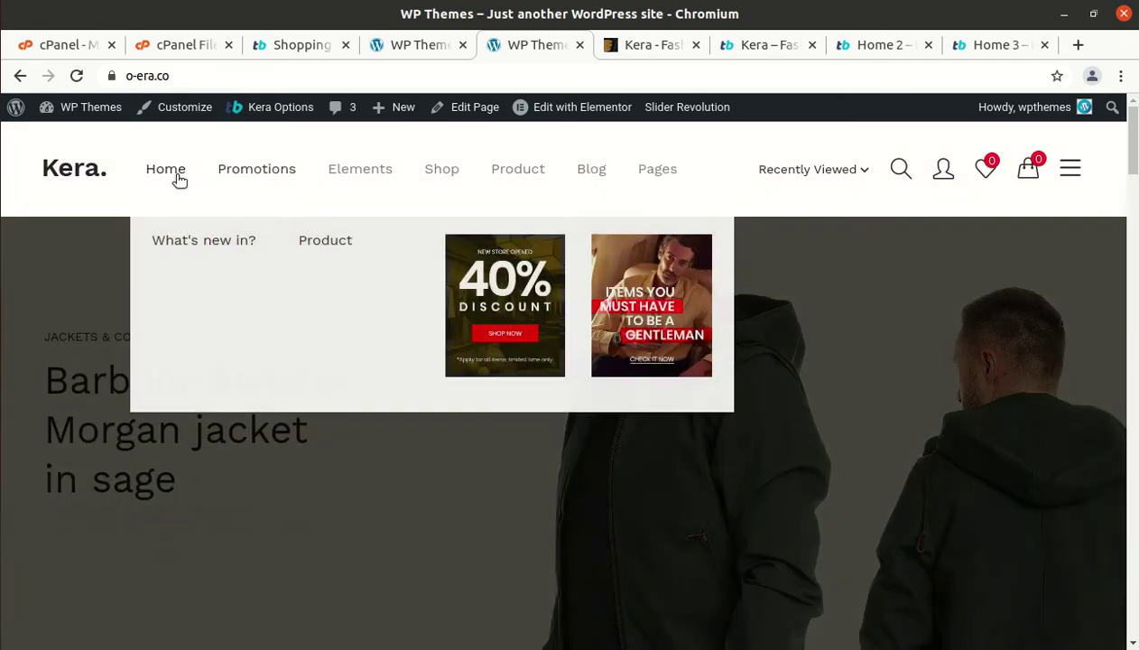
pyautogui.moveTo(178, 178)
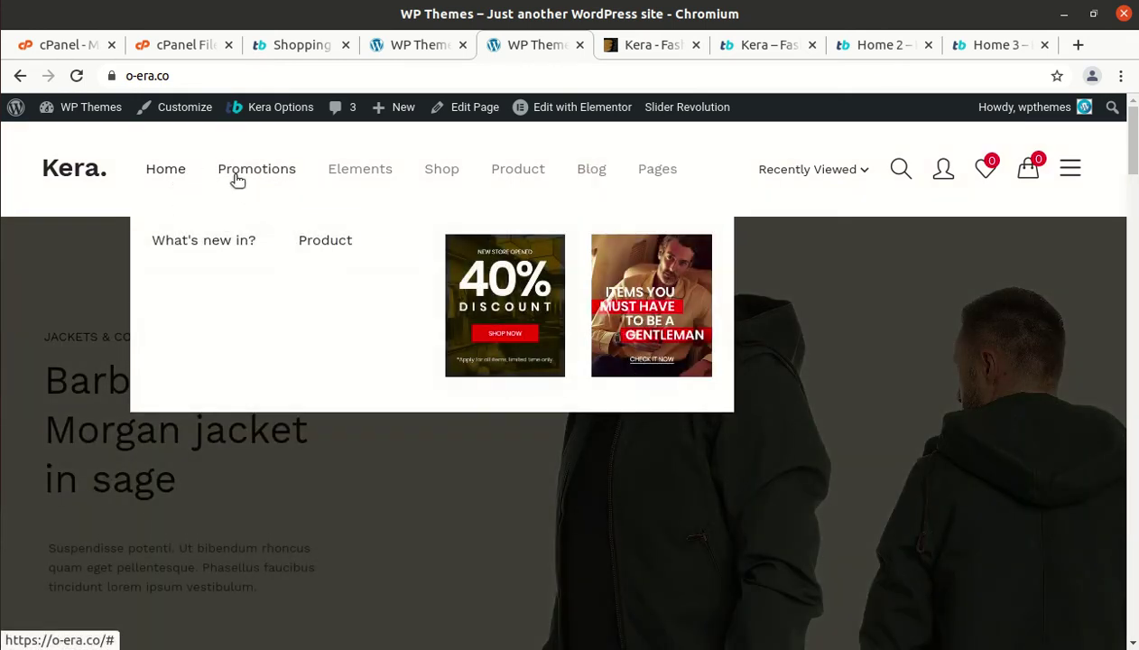
pyautogui.moveTo(437, 176)
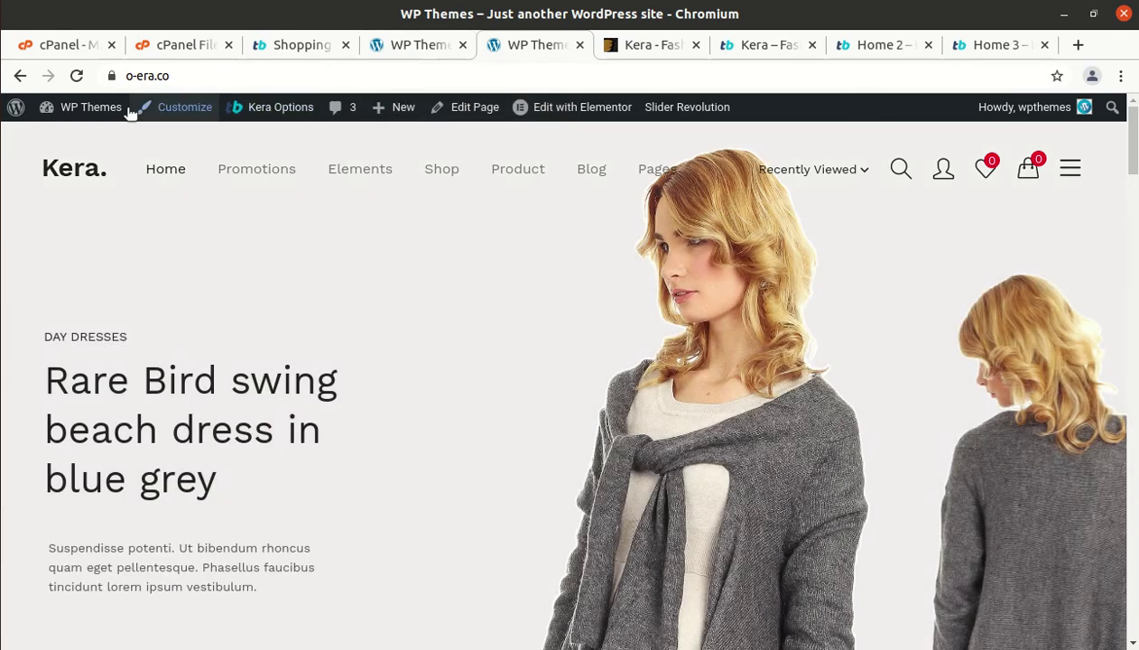
# Open the WordPress dashboard and close the duplicate WP Themes tab and the Shopping Cart demo tab.
pyautogui.moveTo(120, 118)
pyautogui.click(94, 144)
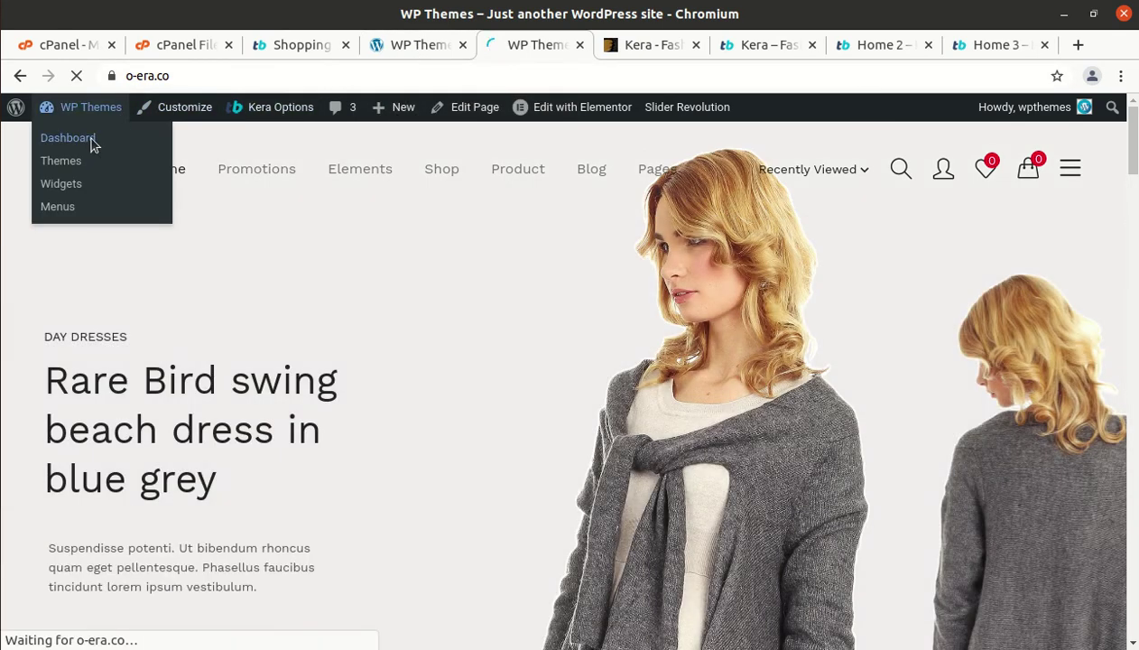
pyautogui.click(422, 50)
pyautogui.click(461, 45)
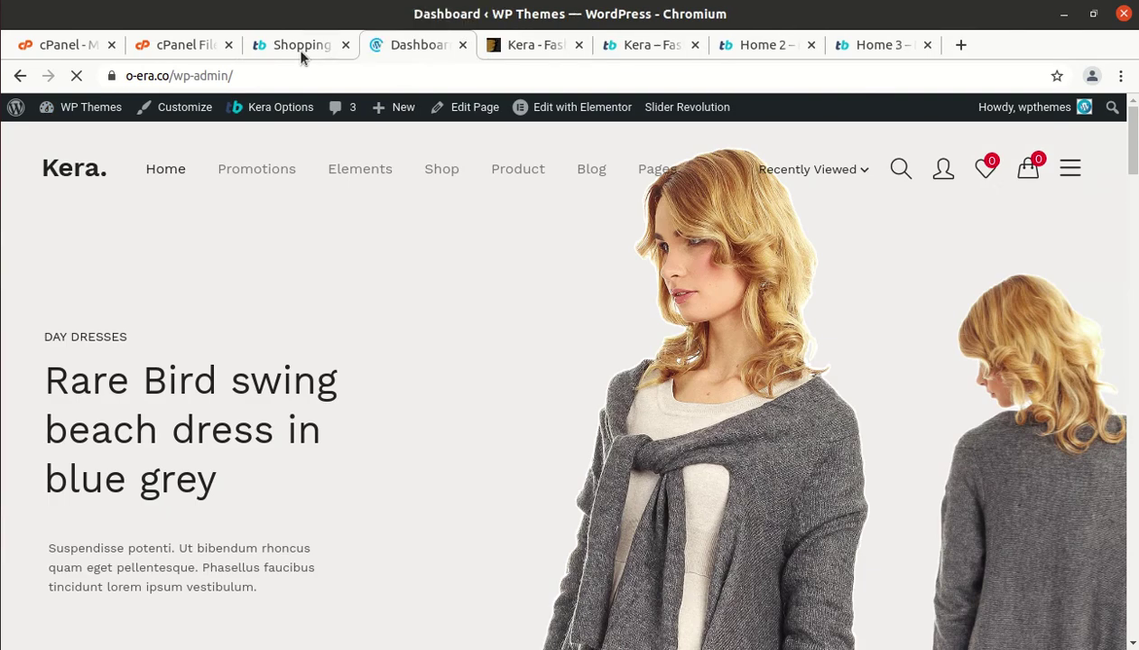
pyautogui.click(302, 49)
pyautogui.click(345, 45)
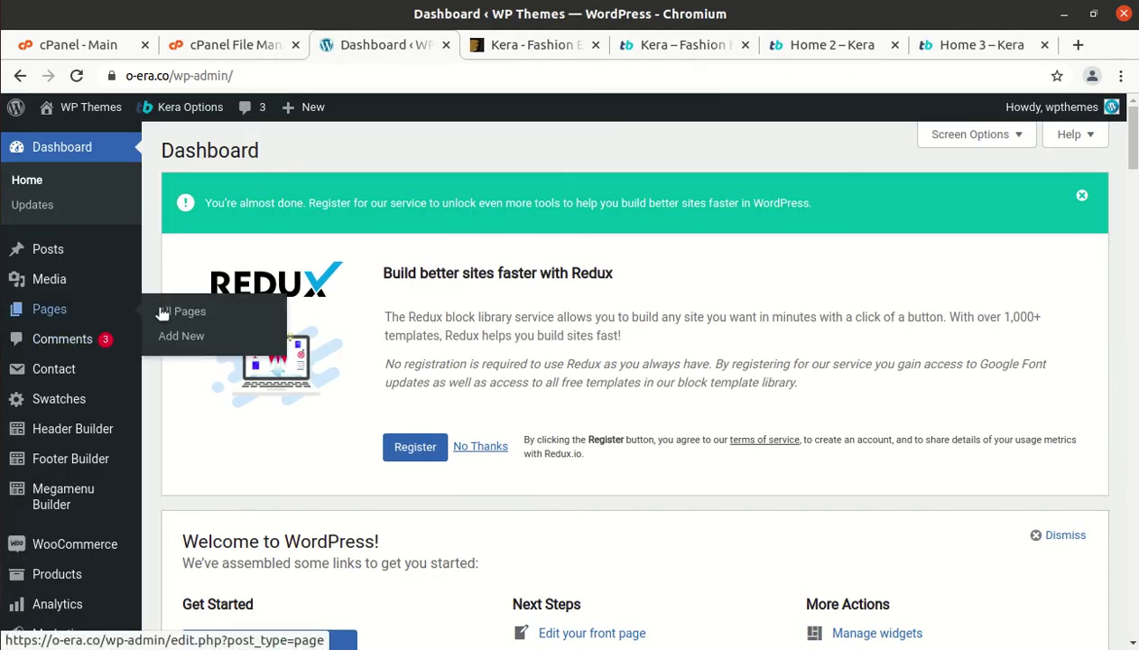
# List all pages of the site and look through all three pages of the list.
pyautogui.click(163, 312)
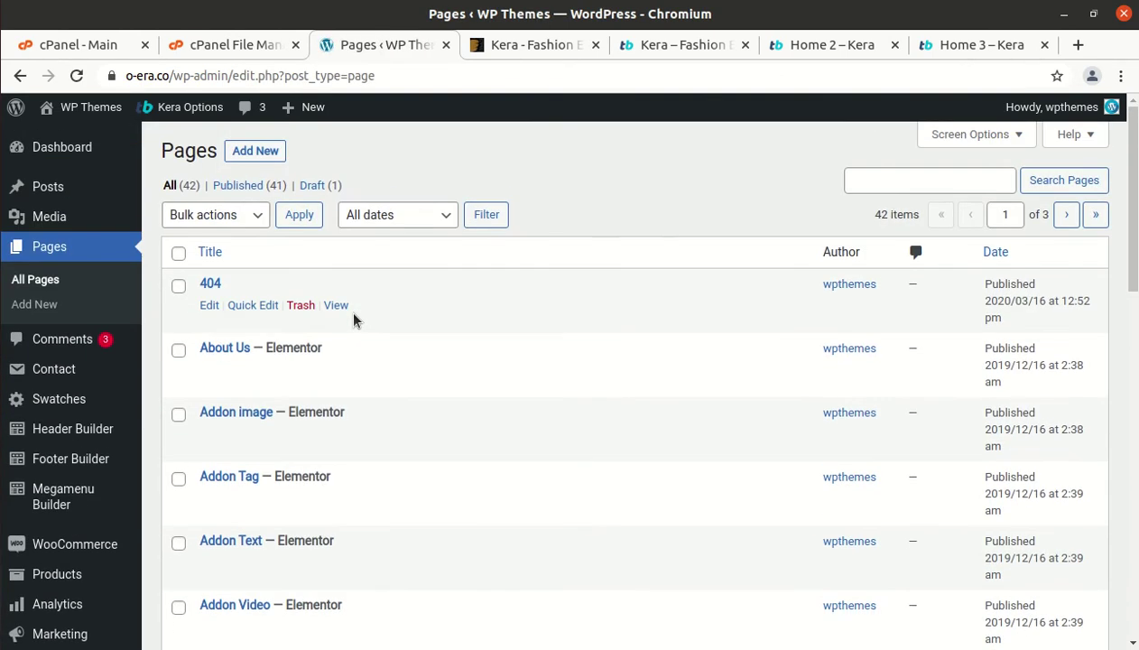
pyautogui.scroll(-10, 352, 316)
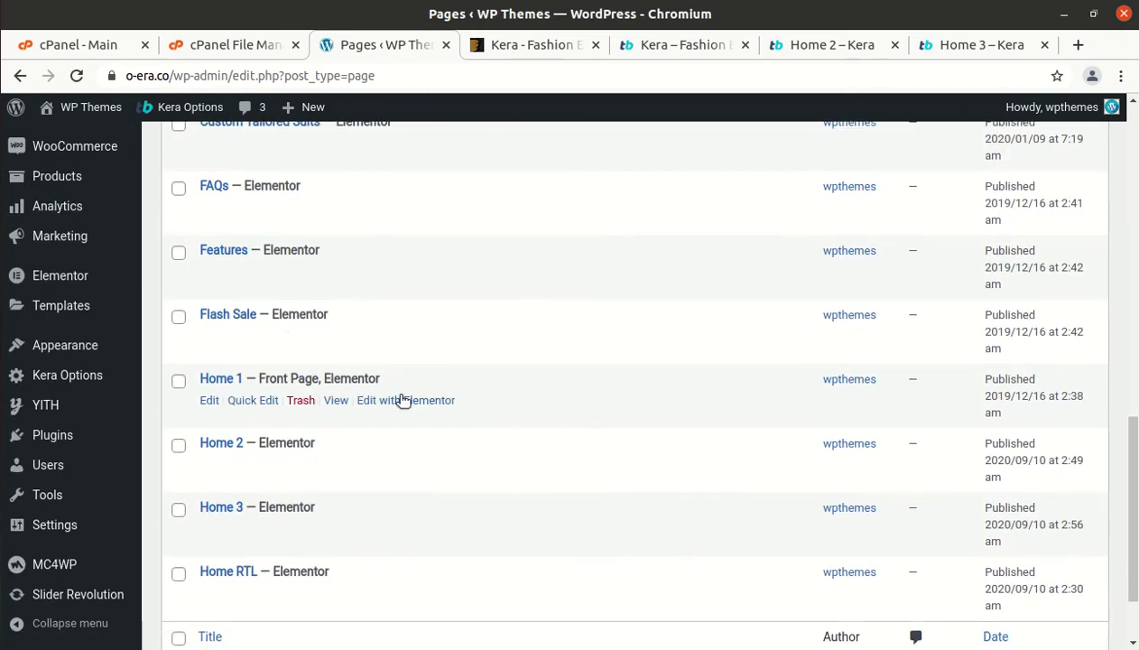
pyautogui.scroll(-2, 544, 436)
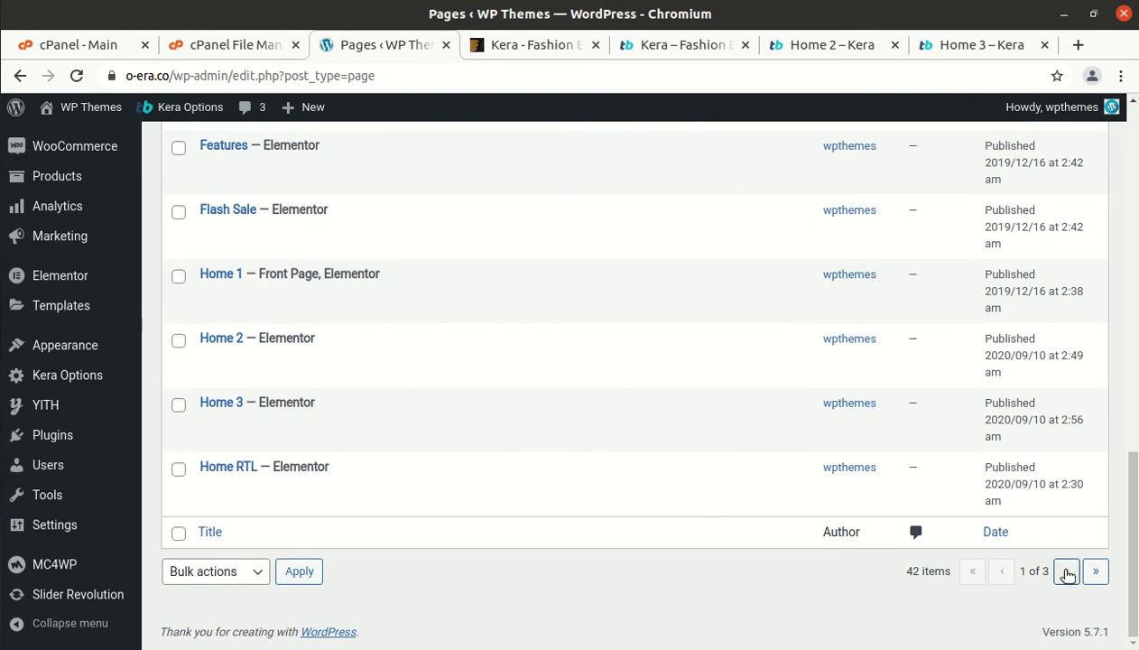
pyautogui.click(1065, 573)
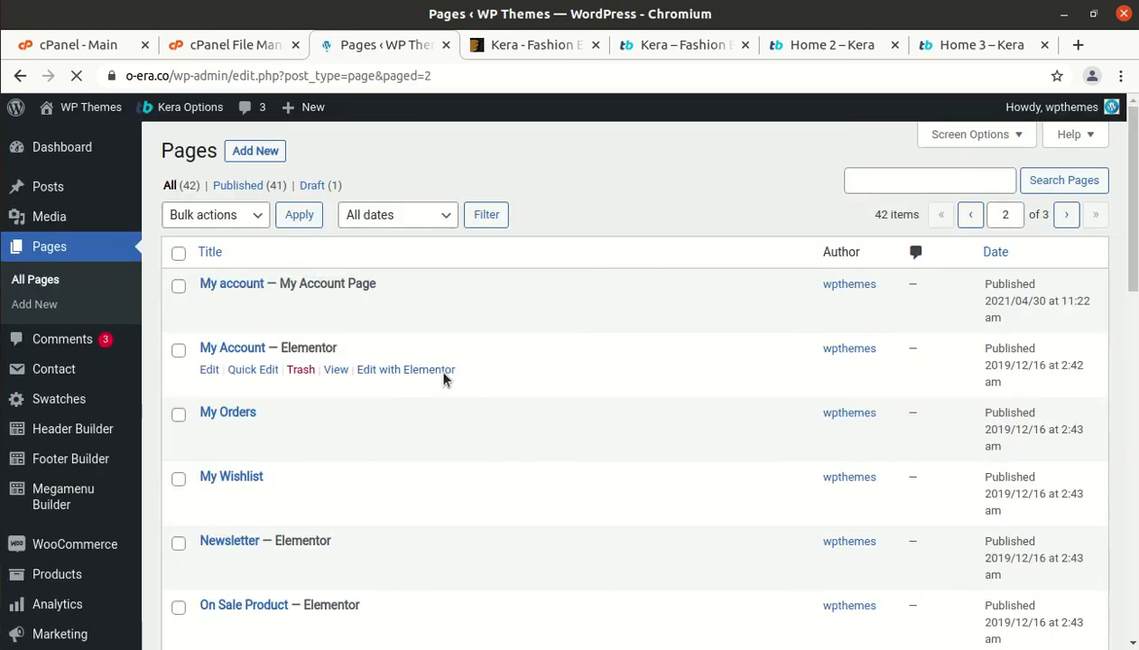
pyautogui.scroll(-4, 322, 335)
pyautogui.scroll(-8, 510, 371)
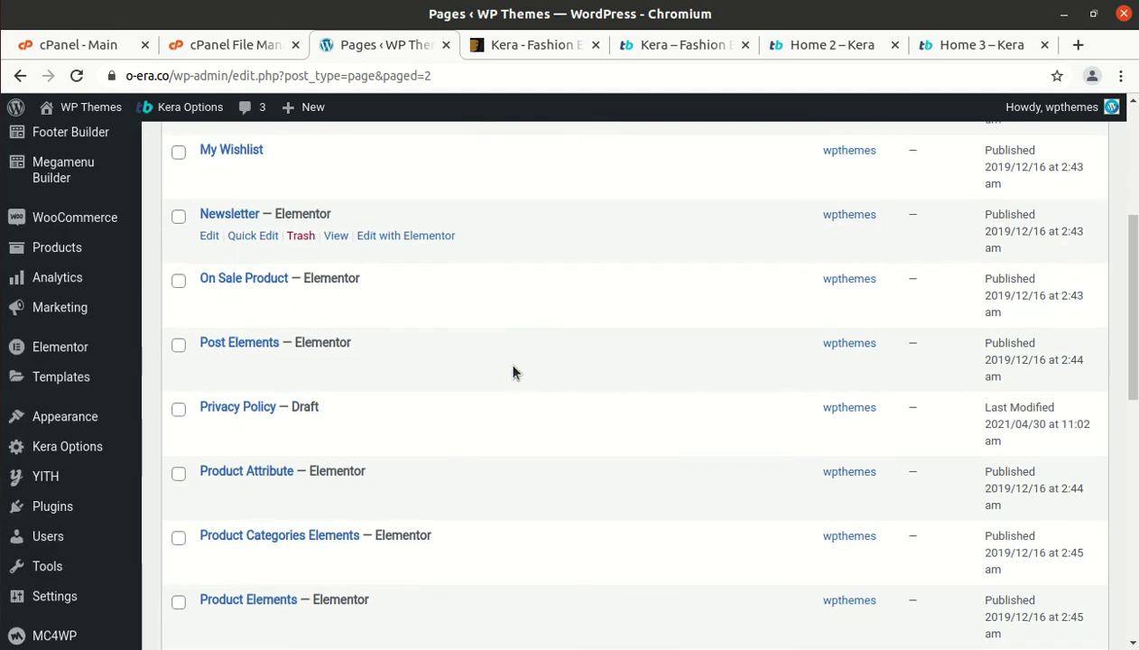
pyautogui.scroll(-8, 512, 371)
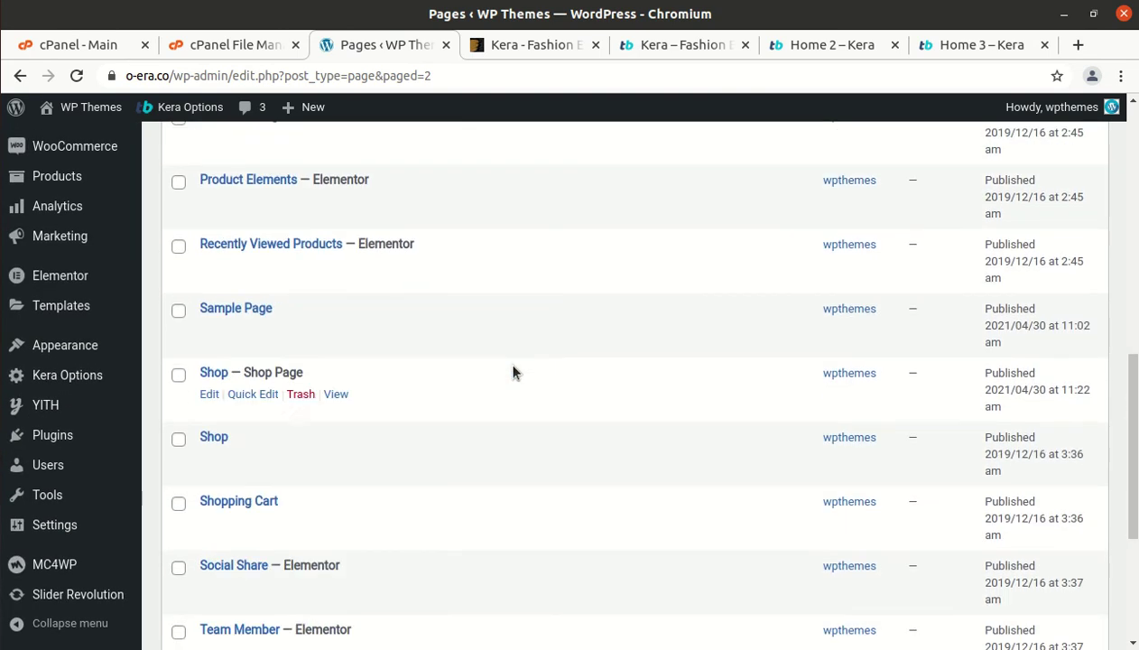
pyautogui.scroll(-2, 620, 466)
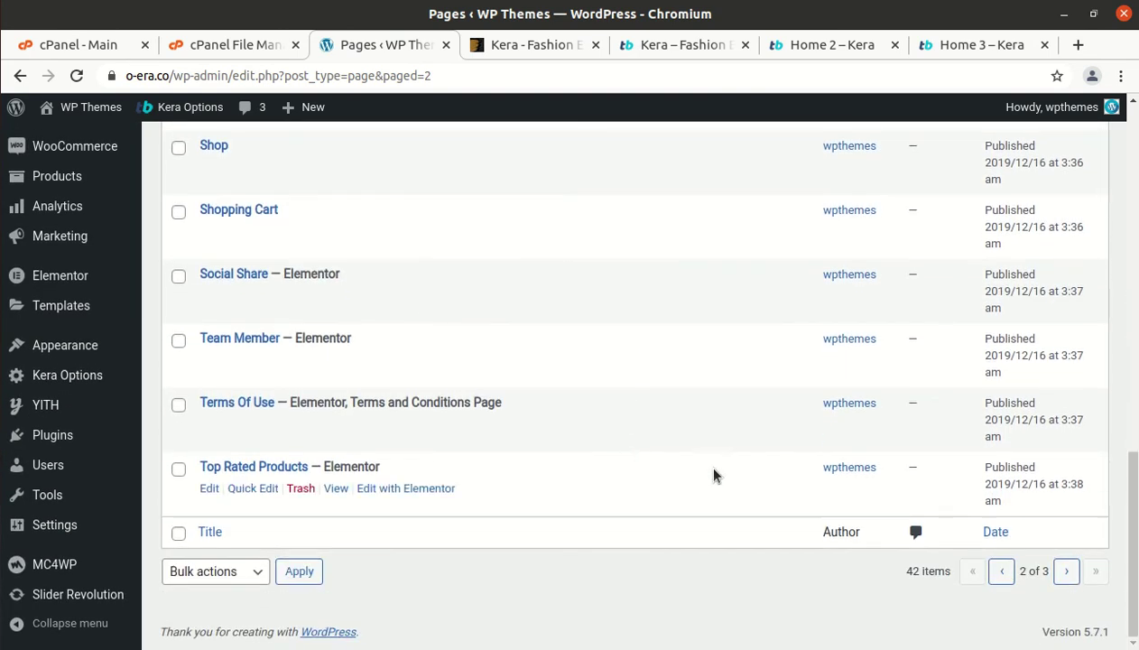
pyautogui.click(1066, 571)
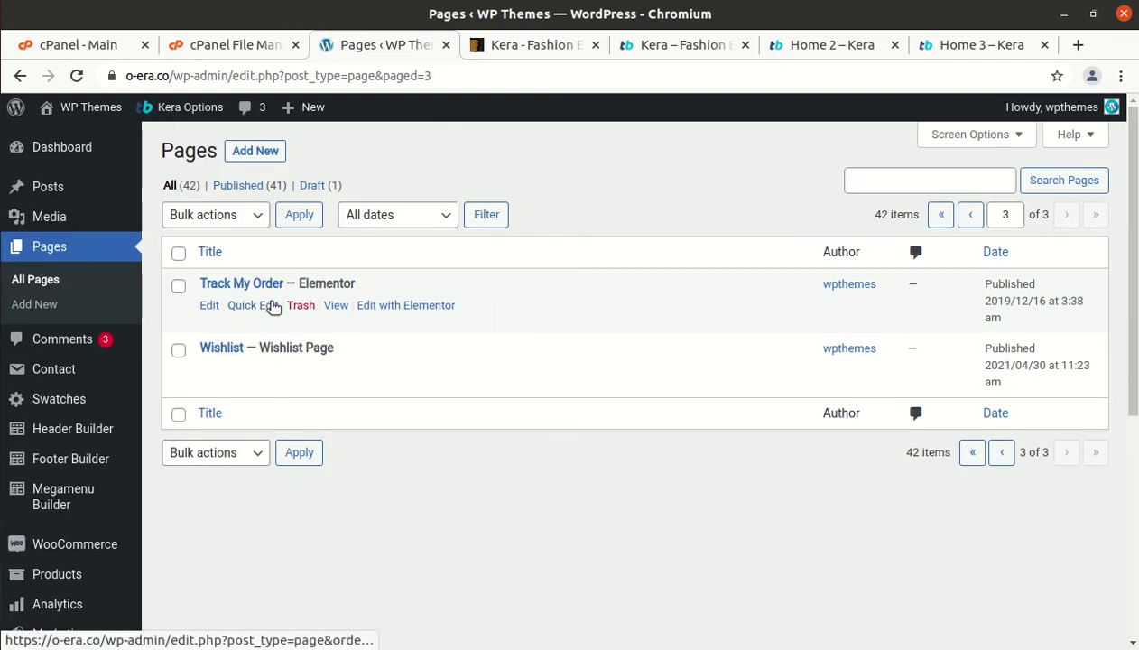
# View the Track My Order page in a new tab, look over its tracking form, and return to the site's home page.
pyautogui.middleClick(335, 306)
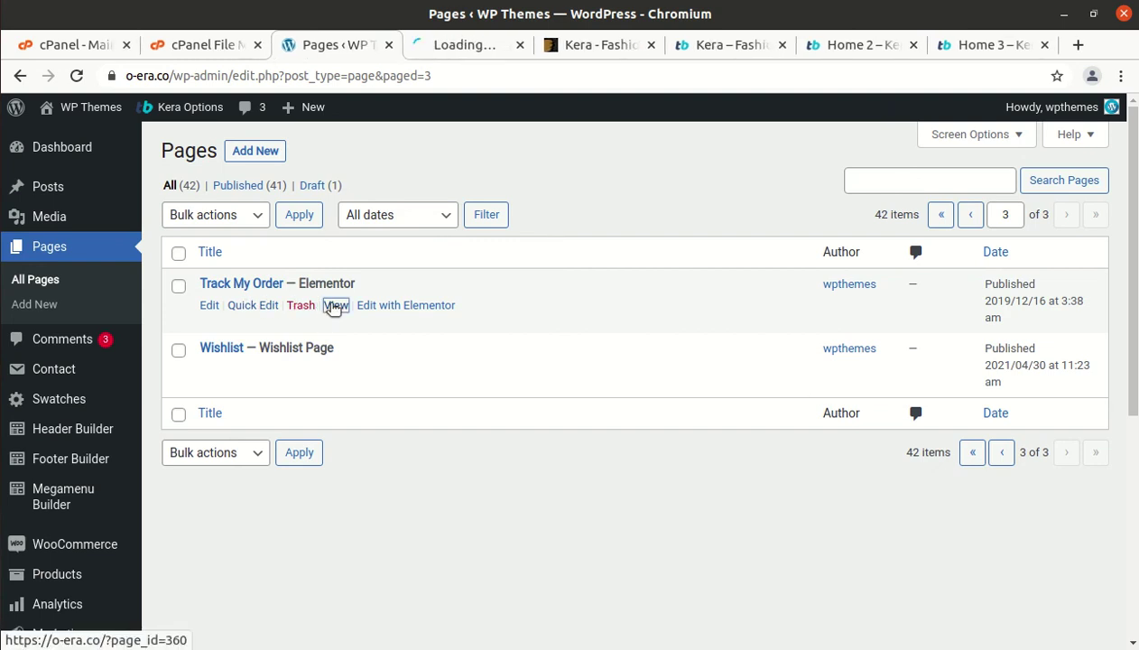
pyautogui.click(424, 51)
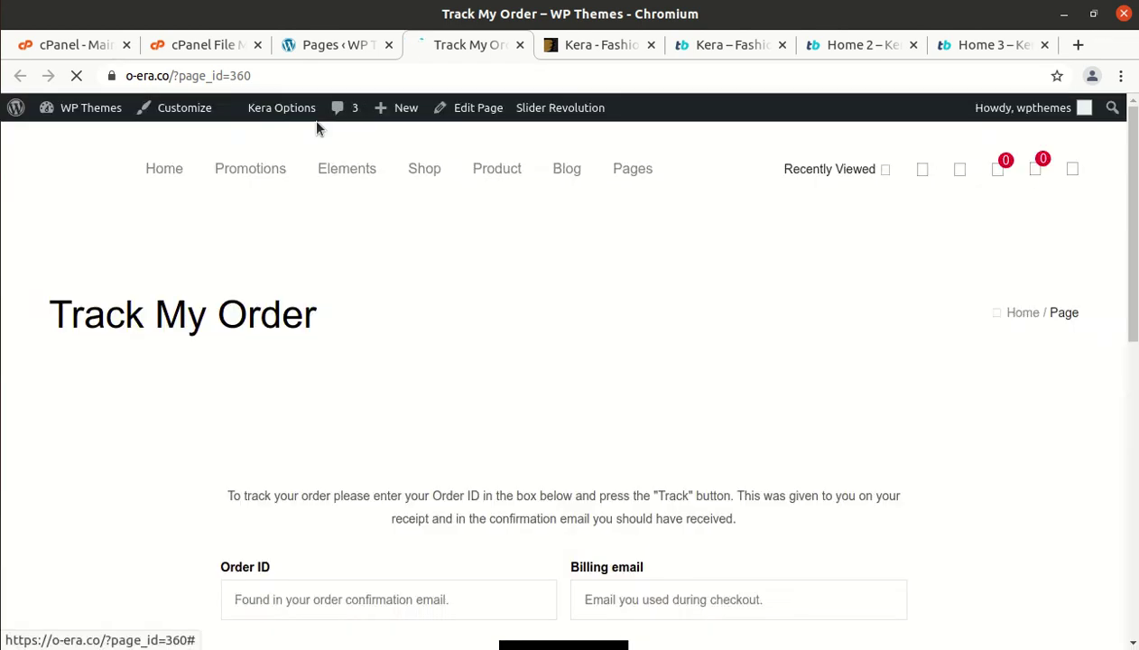
pyautogui.moveTo(326, 174)
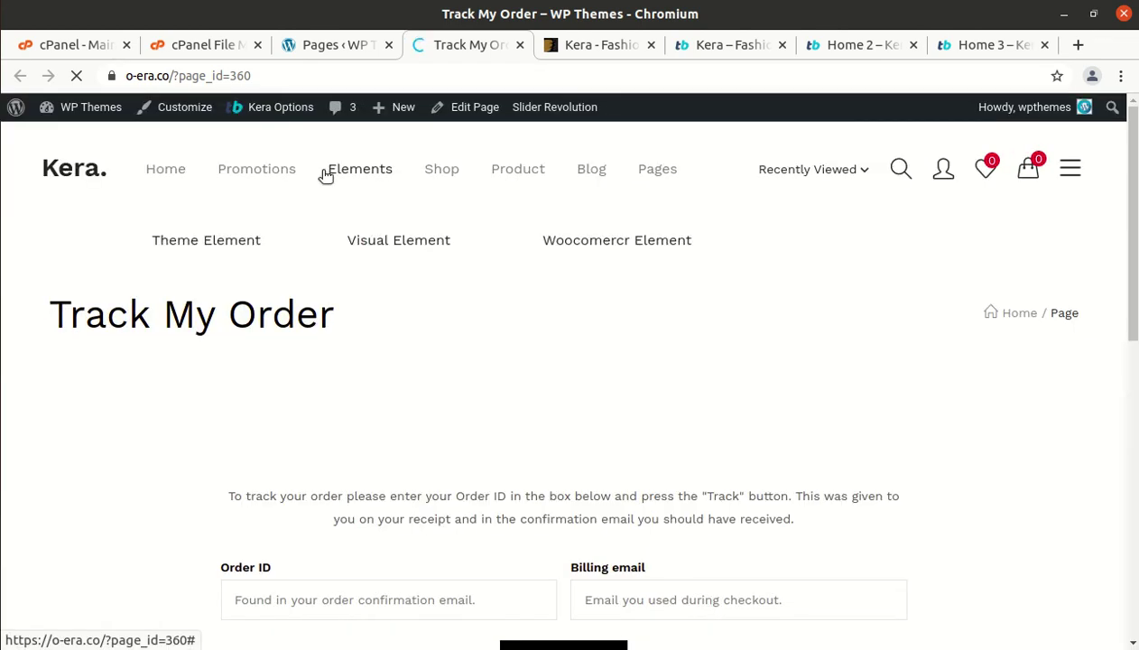
pyautogui.scroll(-5, 316, 361)
pyautogui.click(577, 370)
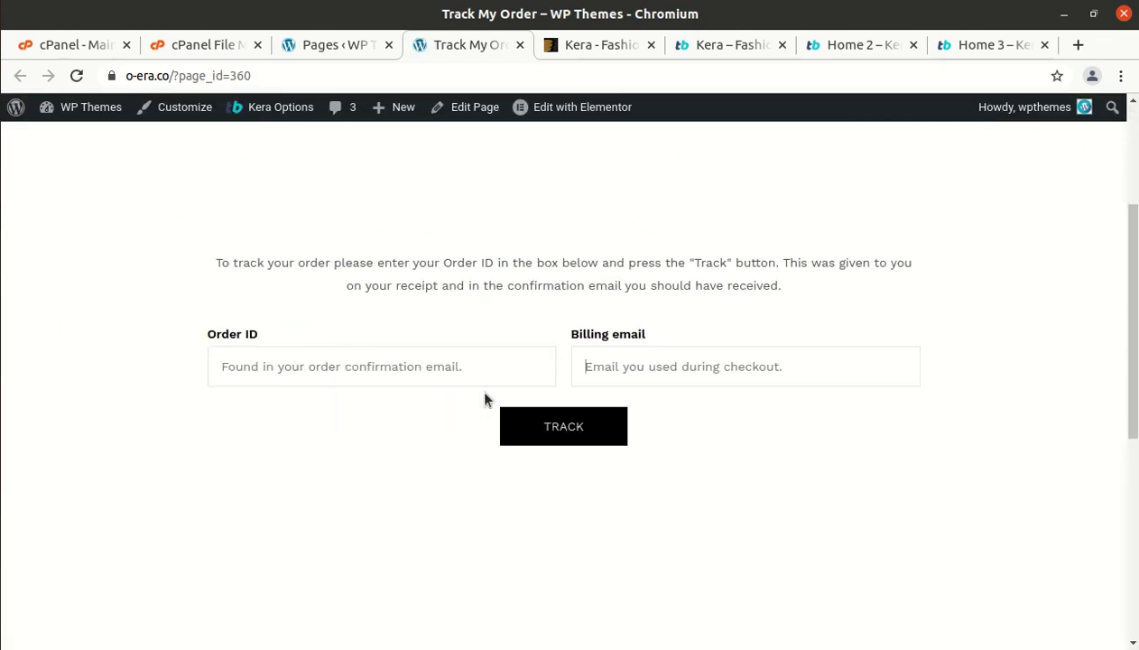
pyautogui.scroll(3, 323, 399)
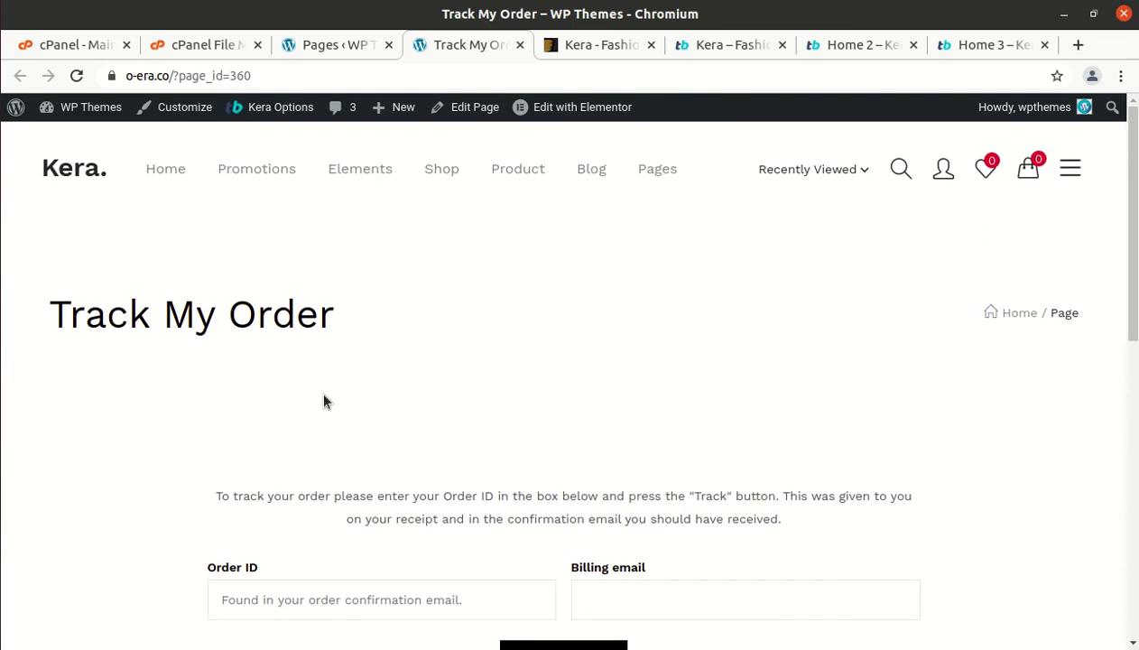
pyautogui.click(72, 174)
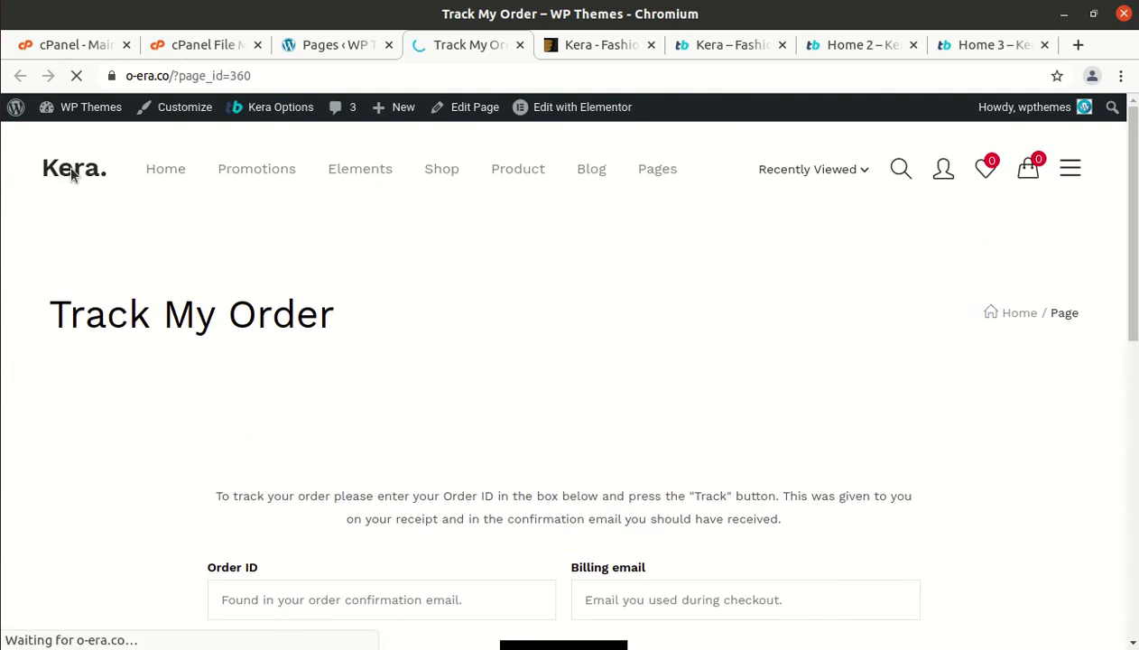
# Return to the WordPress admin and review the Simple and Advanced settings of Variation Swatches for WooCommerce.
pyautogui.click(307, 48)
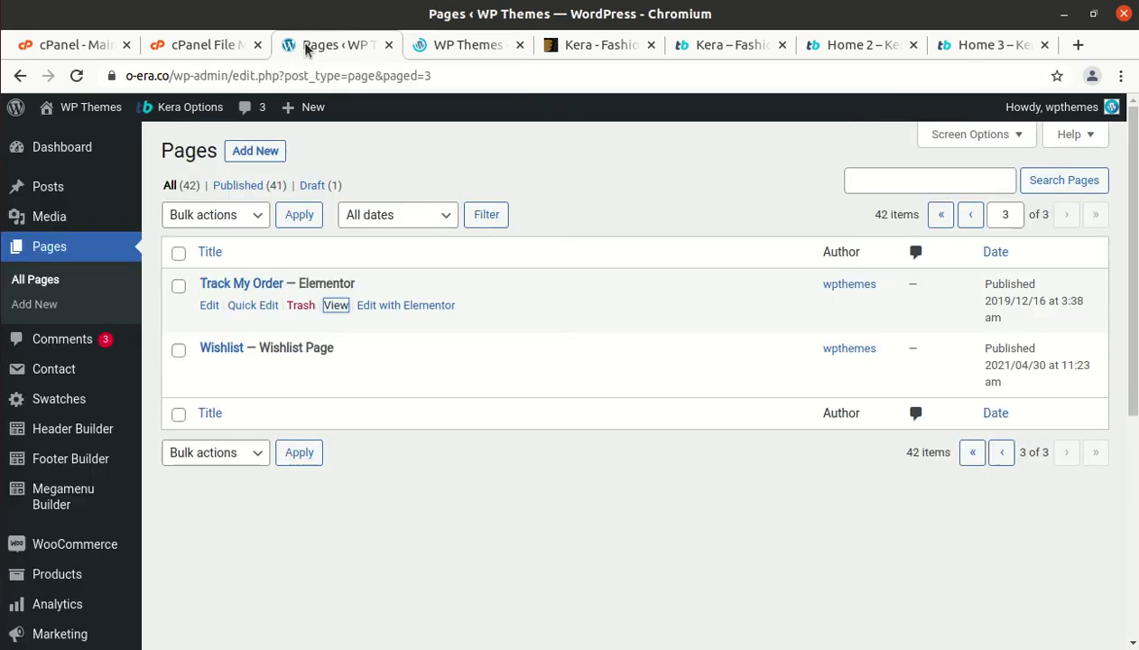
pyautogui.moveTo(47, 158)
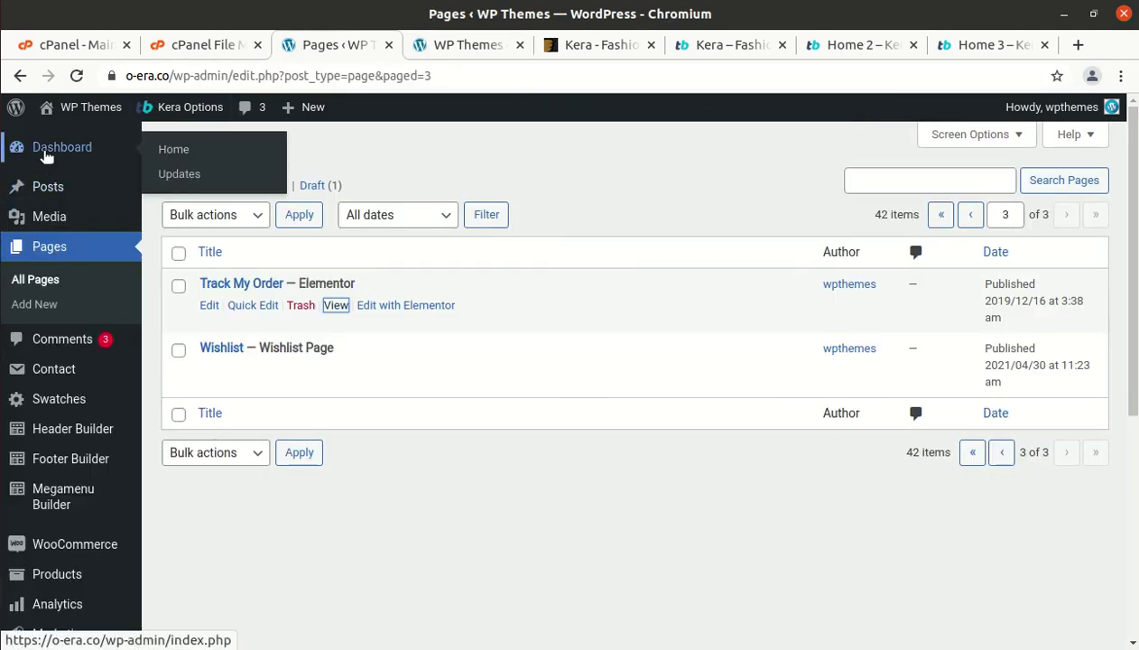
pyautogui.click(56, 401)
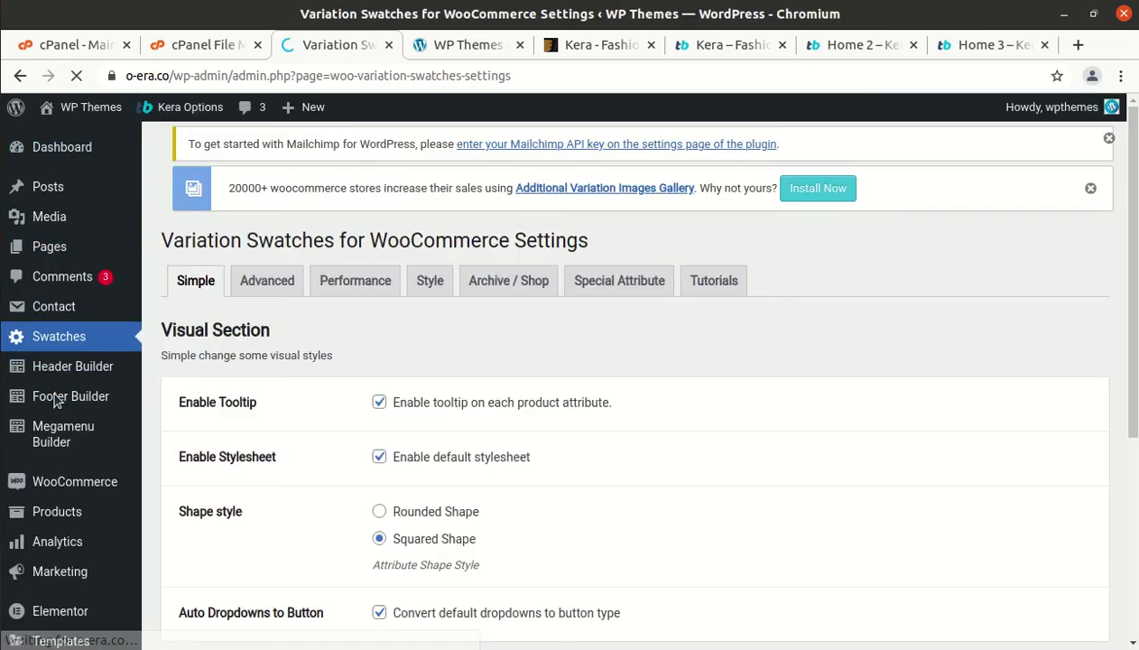
pyautogui.scroll(-4, 321, 325)
pyautogui.scroll(3, 325, 325)
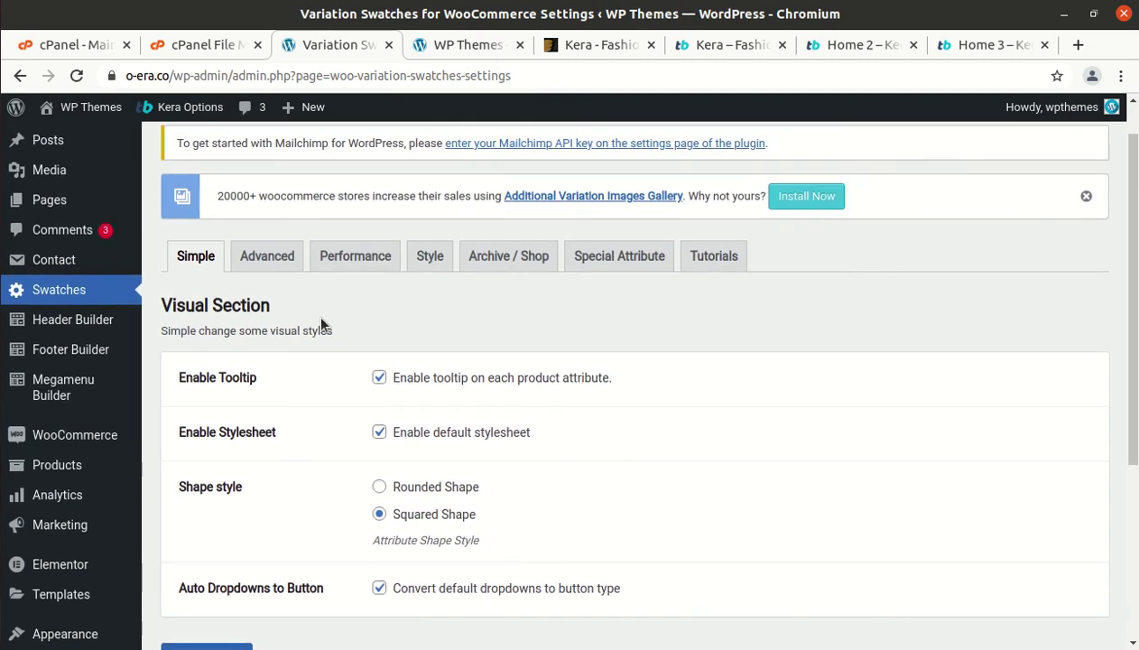
pyautogui.click(267, 258)
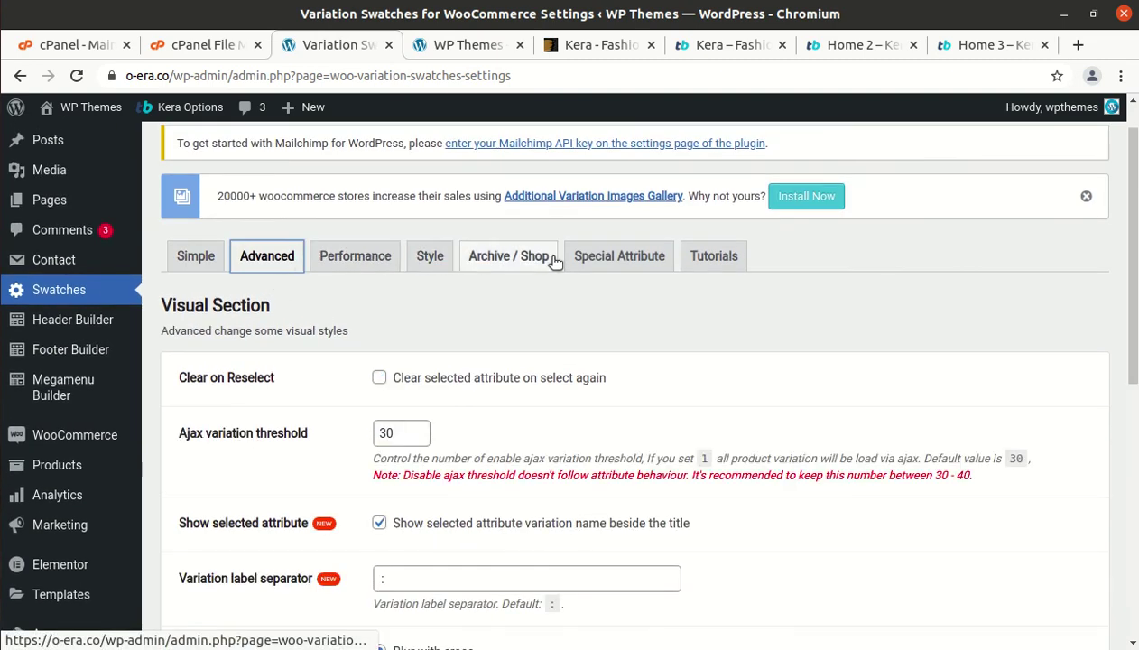
pyautogui.scroll(-2, 830, 279)
pyautogui.scroll(1, 830, 280)
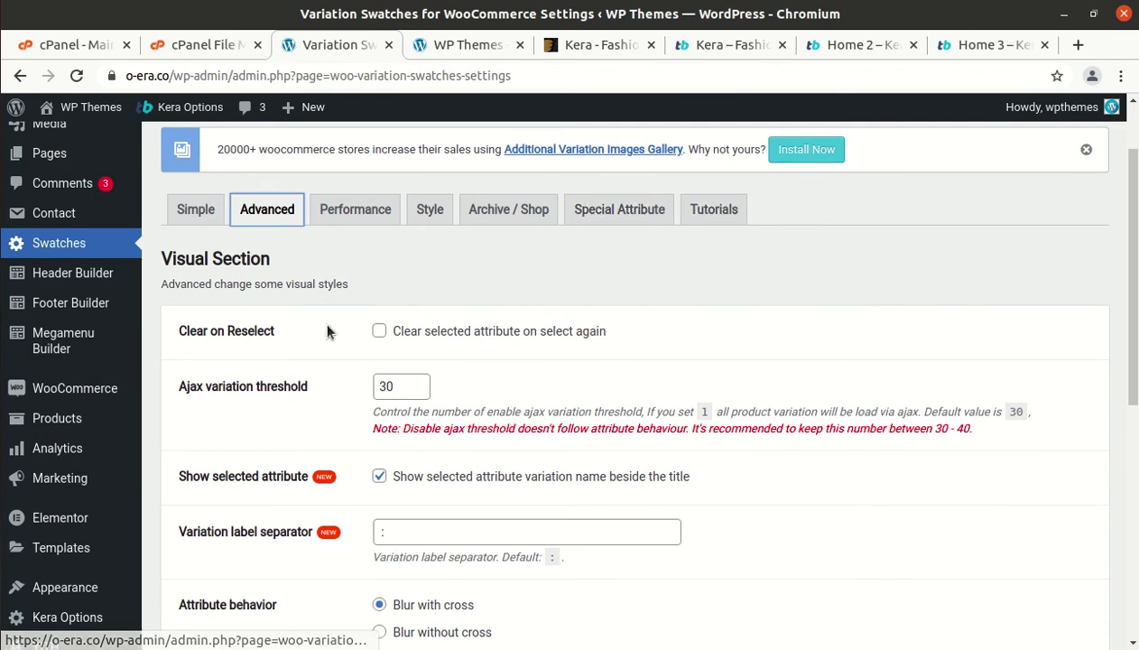
# Open the Header Builder and look over its list of headers.
pyautogui.click(74, 289)
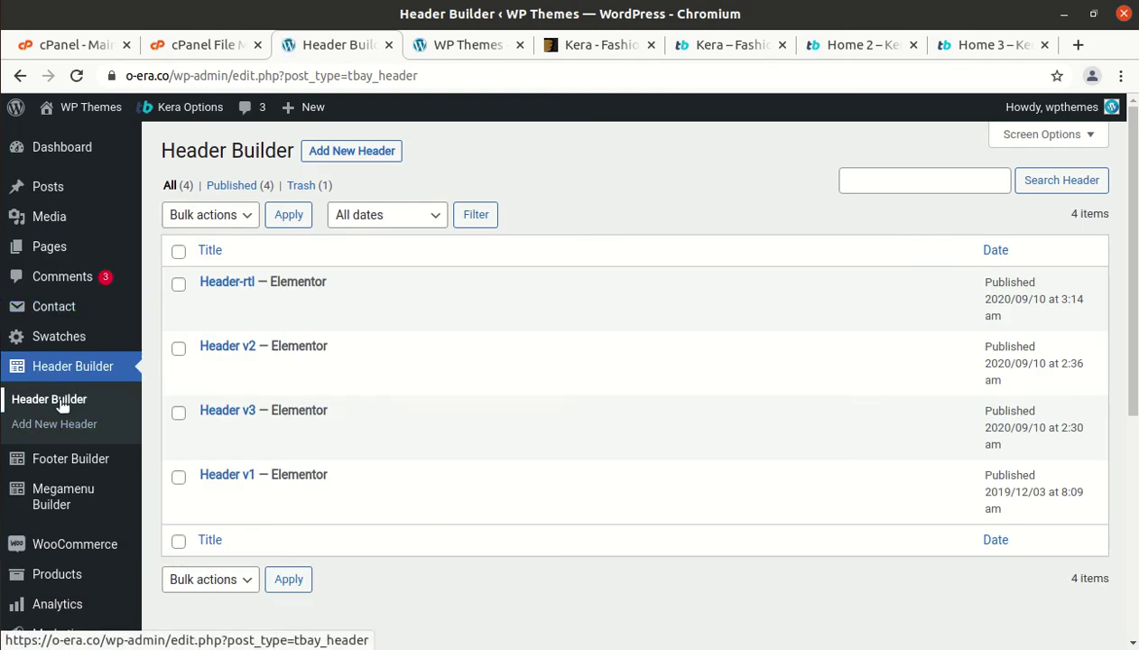
pyautogui.scroll(-1, 68, 407)
pyautogui.scroll(-2, 71, 397)
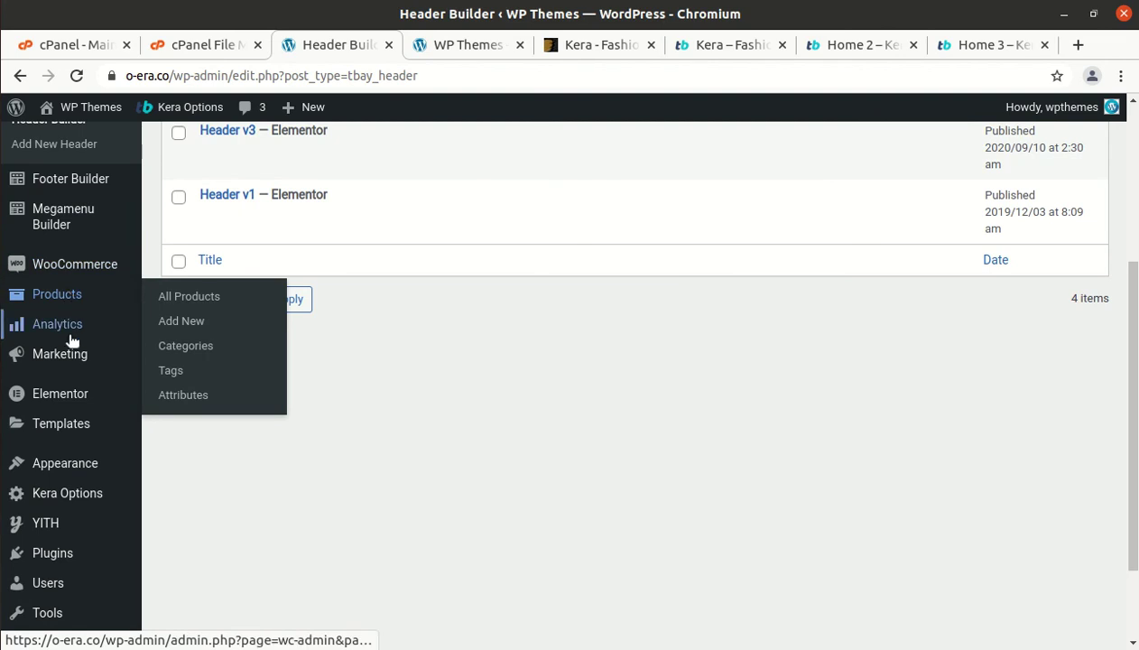
# Open the General settings of Kera Options in the WordPress admin.
pyautogui.moveTo(77, 467)
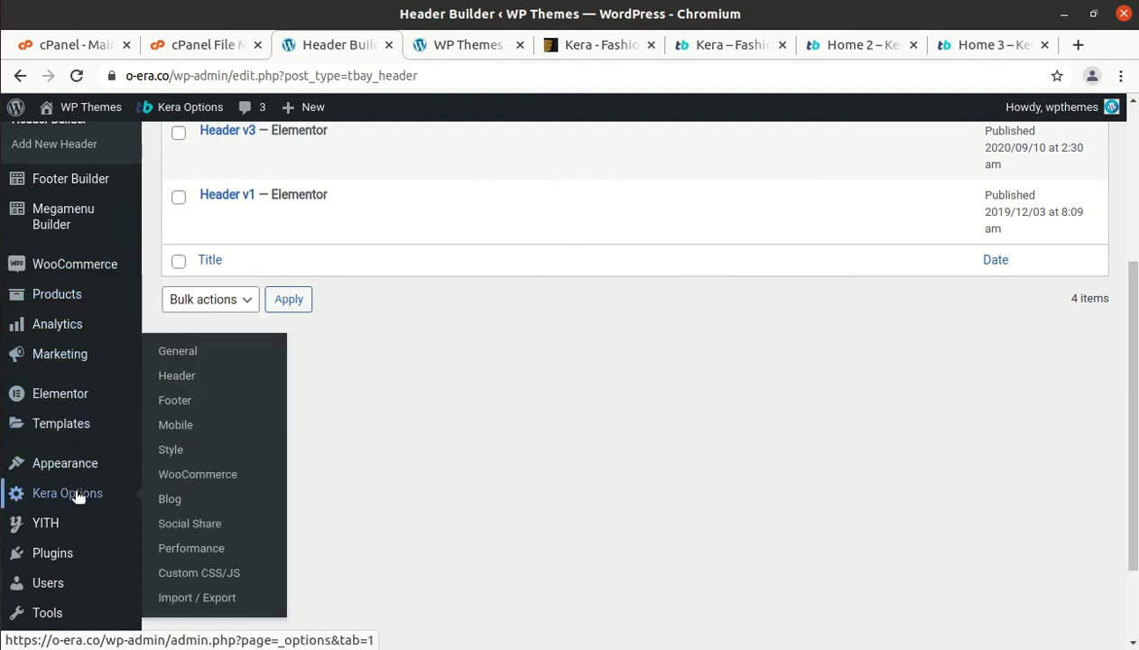
pyautogui.click(78, 496)
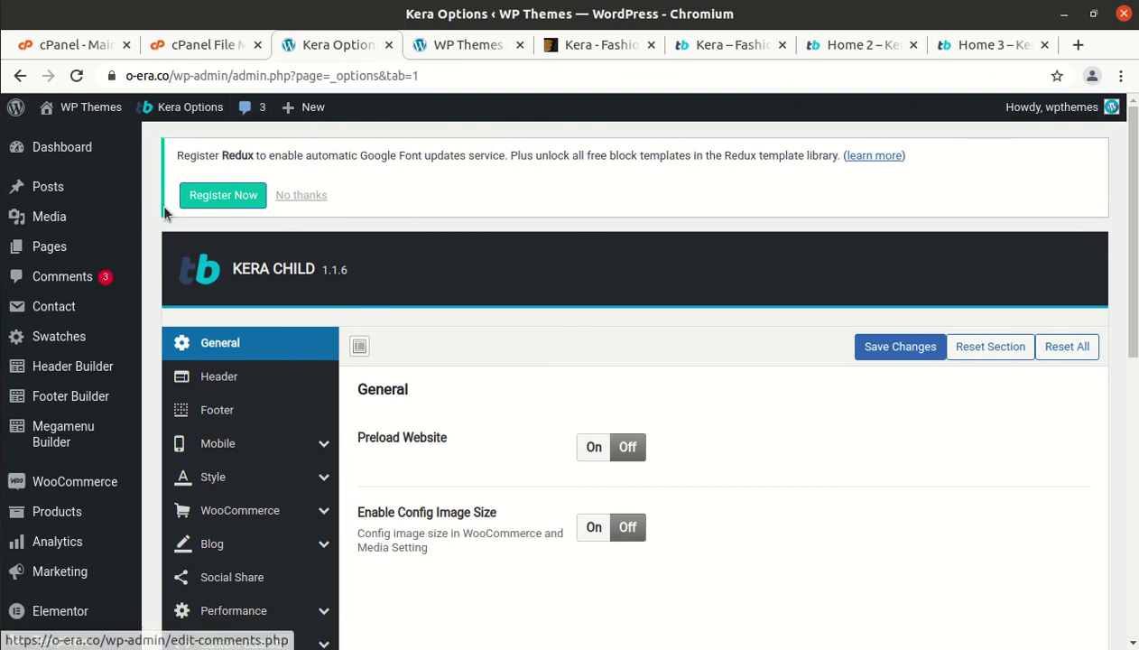
pyautogui.moveTo(64, 380)
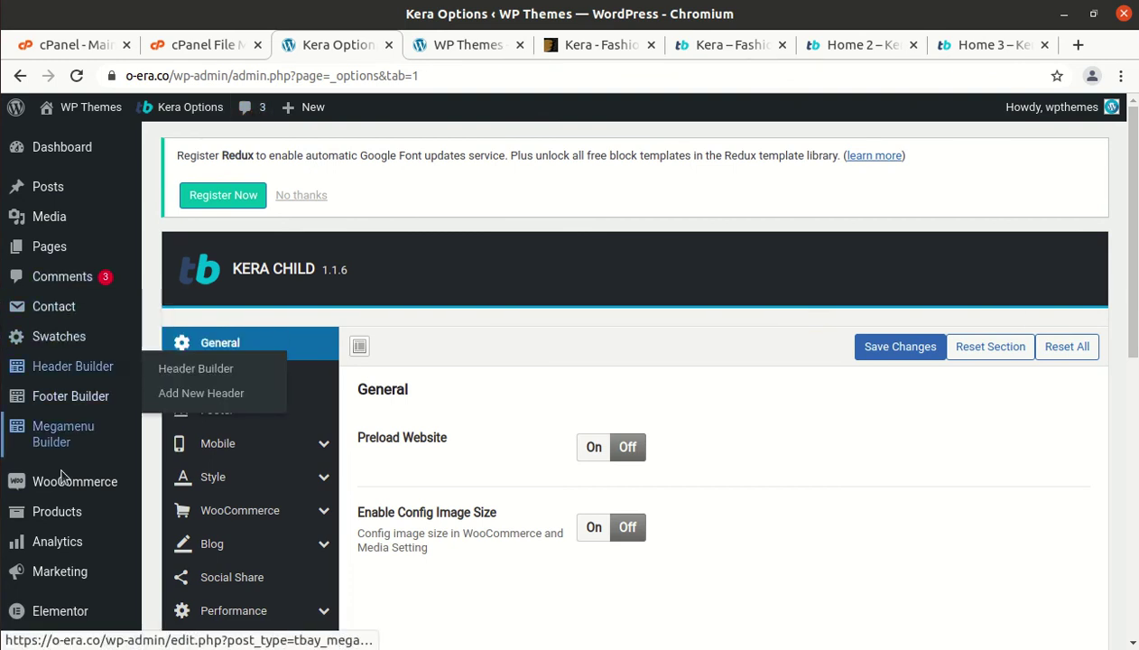
pyautogui.moveTo(66, 506)
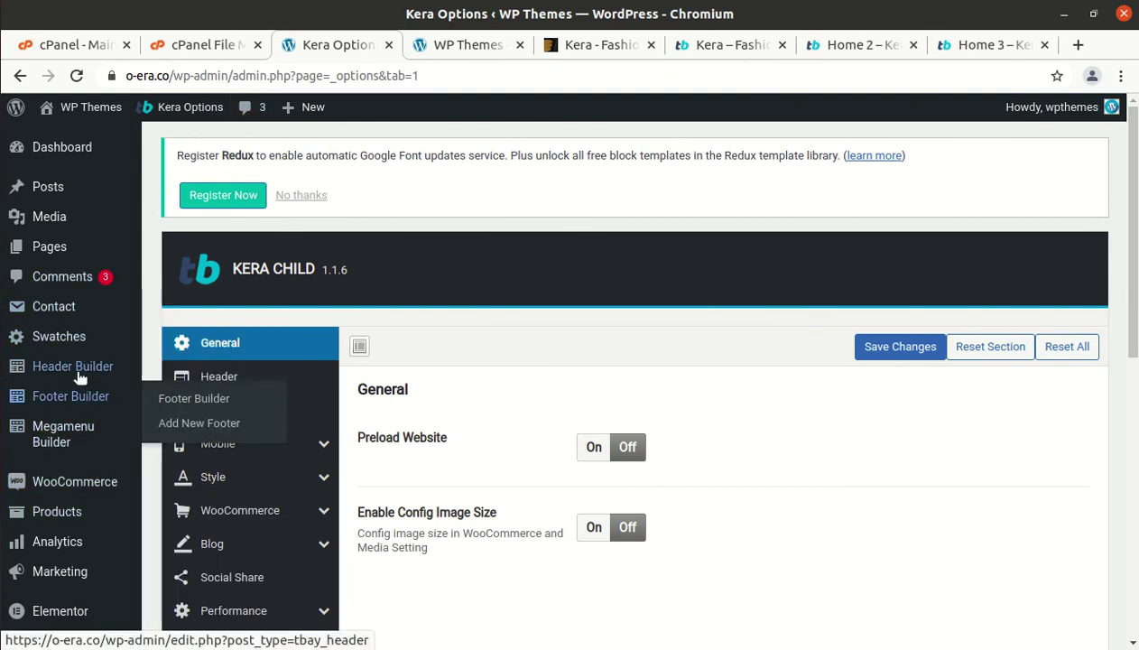
# Open the installed themes page in a new tab and activate the Kera parent theme.
pyautogui.scroll(-2, 77, 361)
pyautogui.moveTo(64, 453)
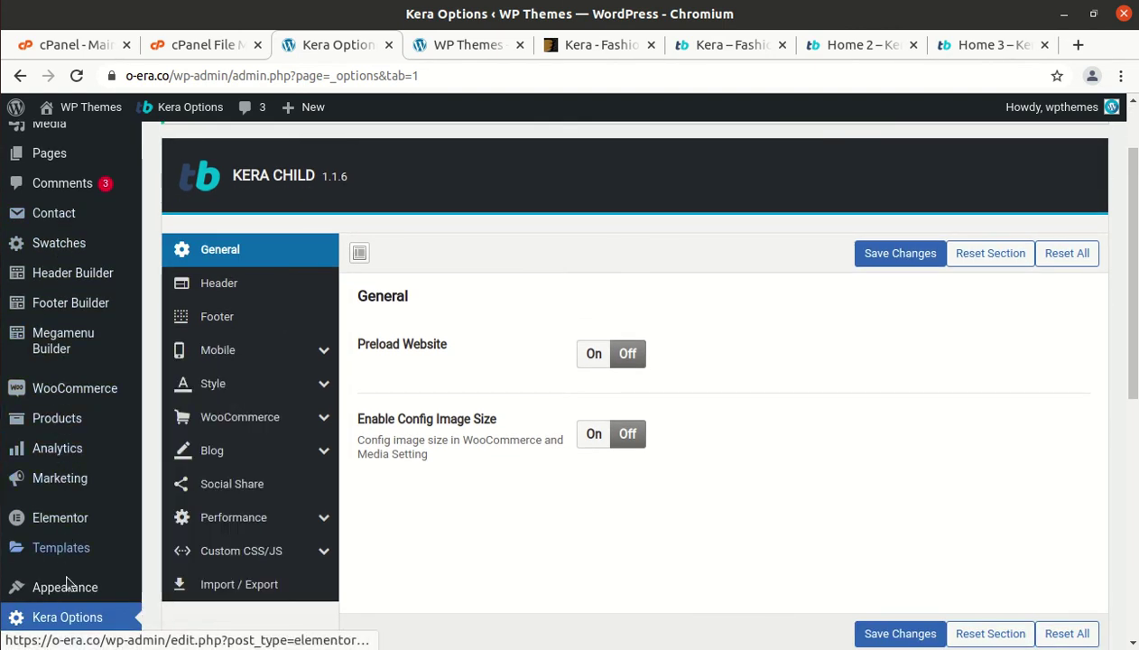
pyautogui.moveTo(32, 583)
pyautogui.middleClick(196, 426)
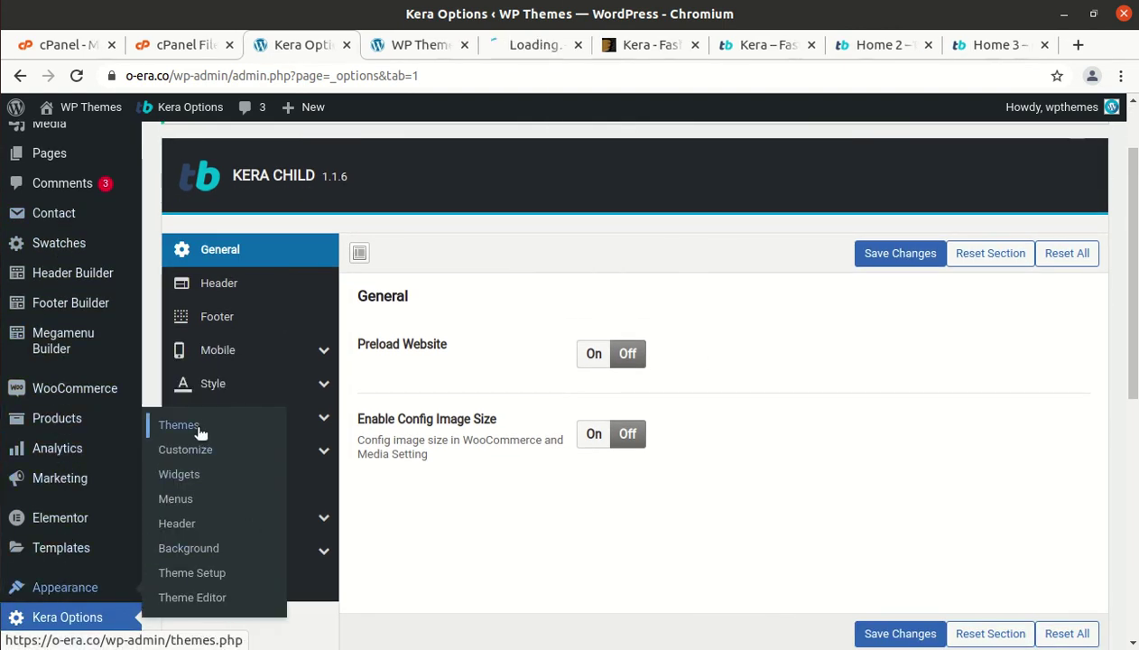
pyautogui.click(520, 46)
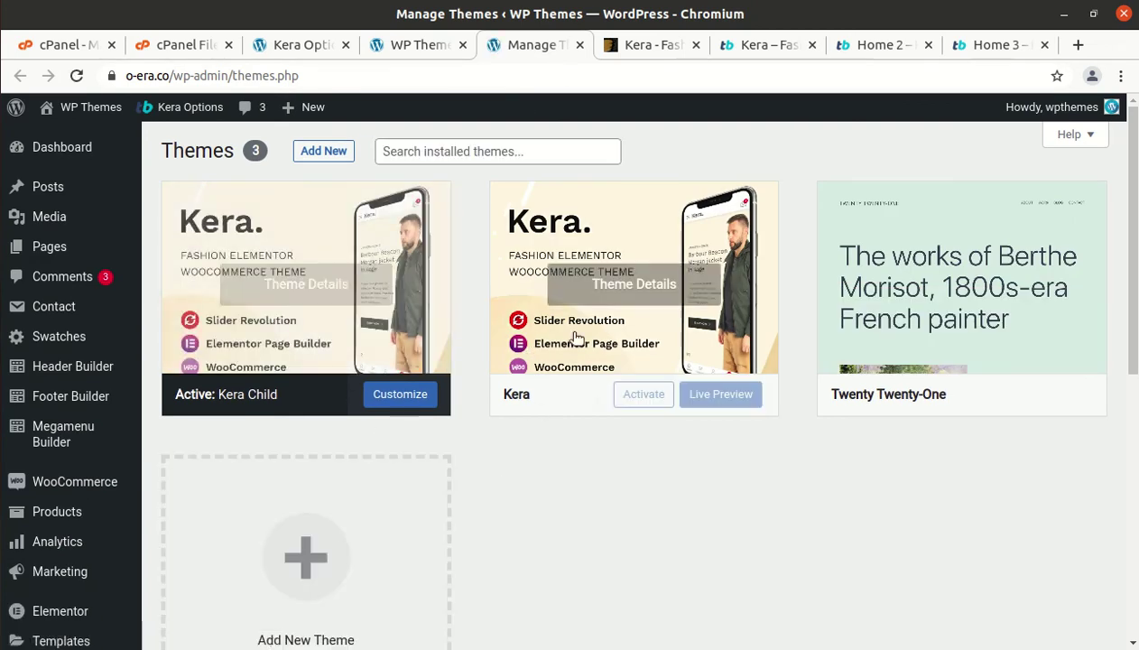
pyautogui.click(643, 397)
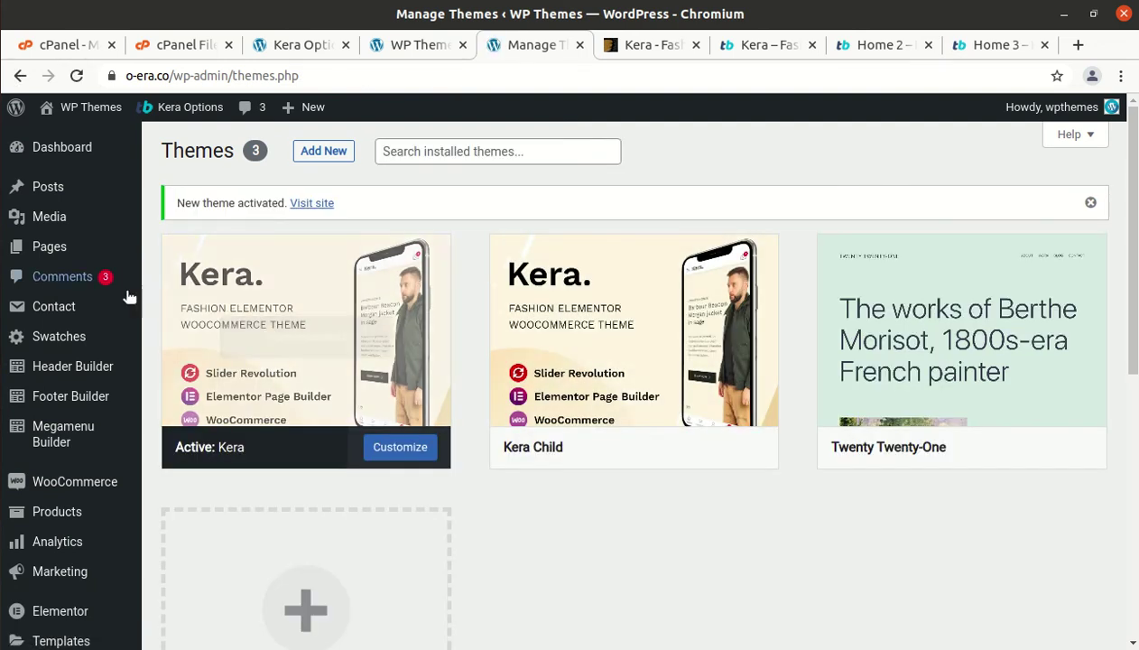
# Return to the Kera Options page, reload it, and look over its General, Header, Footer and Mobile sections.
pyautogui.click(307, 45)
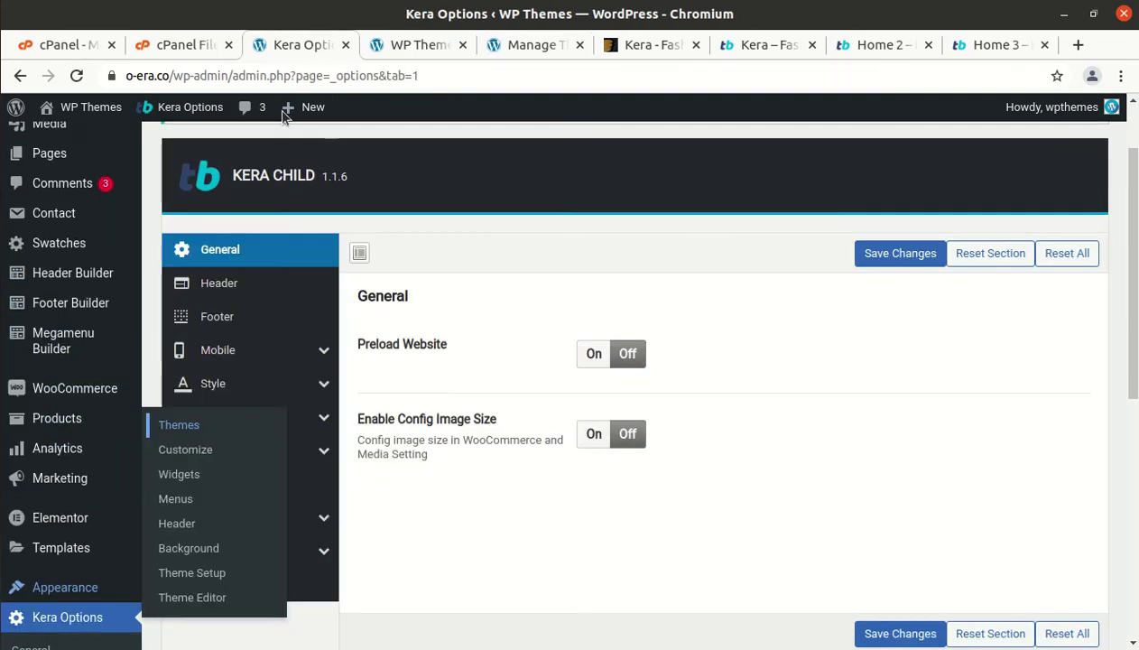
pyautogui.click(77, 76)
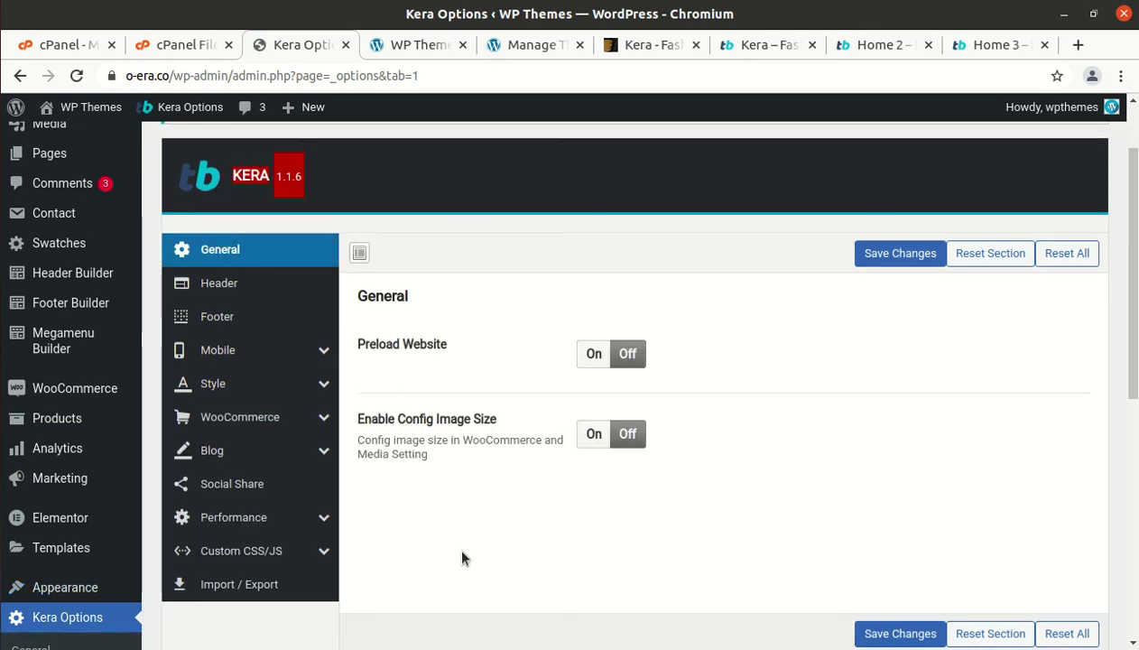
pyautogui.scroll(-3, 452, 374)
pyautogui.scroll(3, 452, 373)
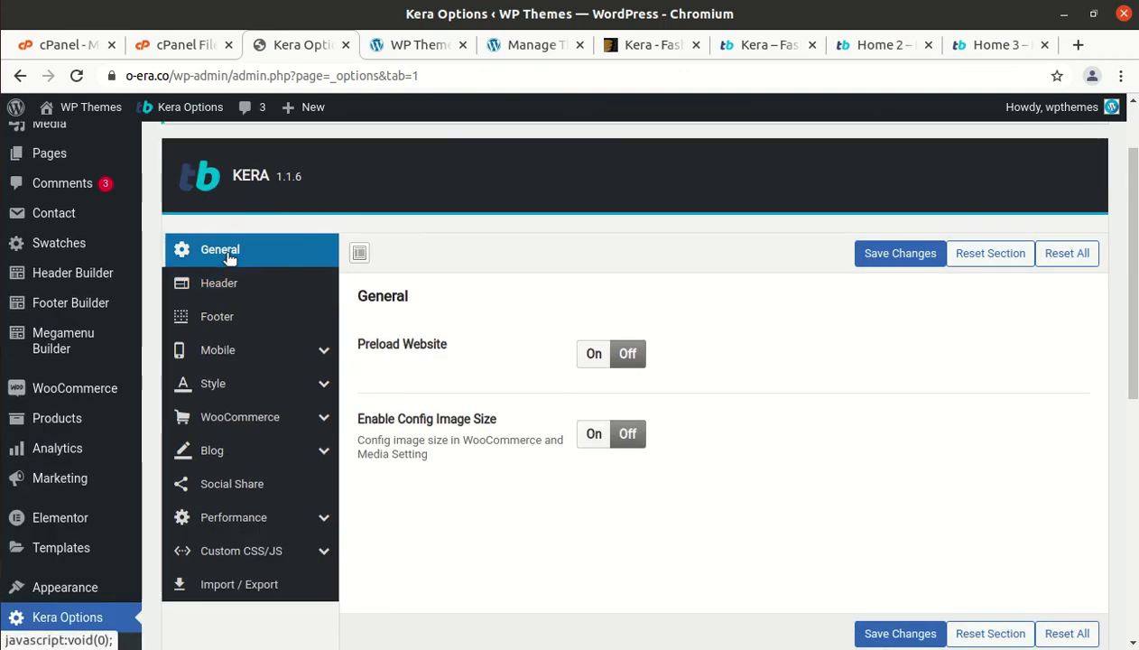
pyautogui.click(252, 286)
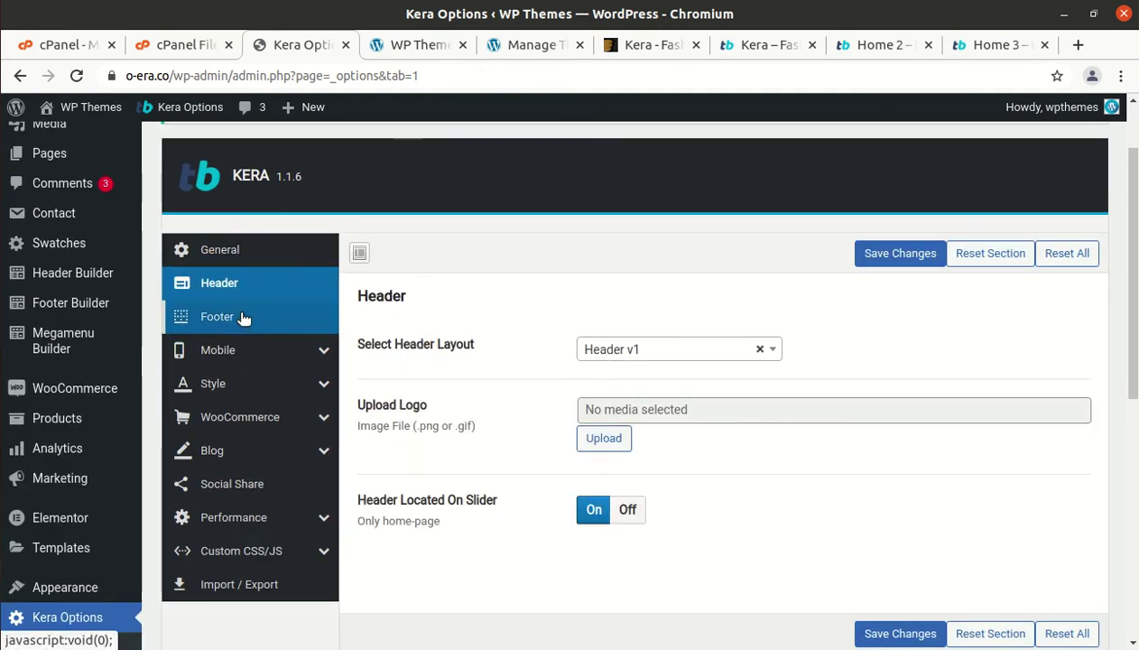
pyautogui.click(242, 318)
pyautogui.click(237, 352)
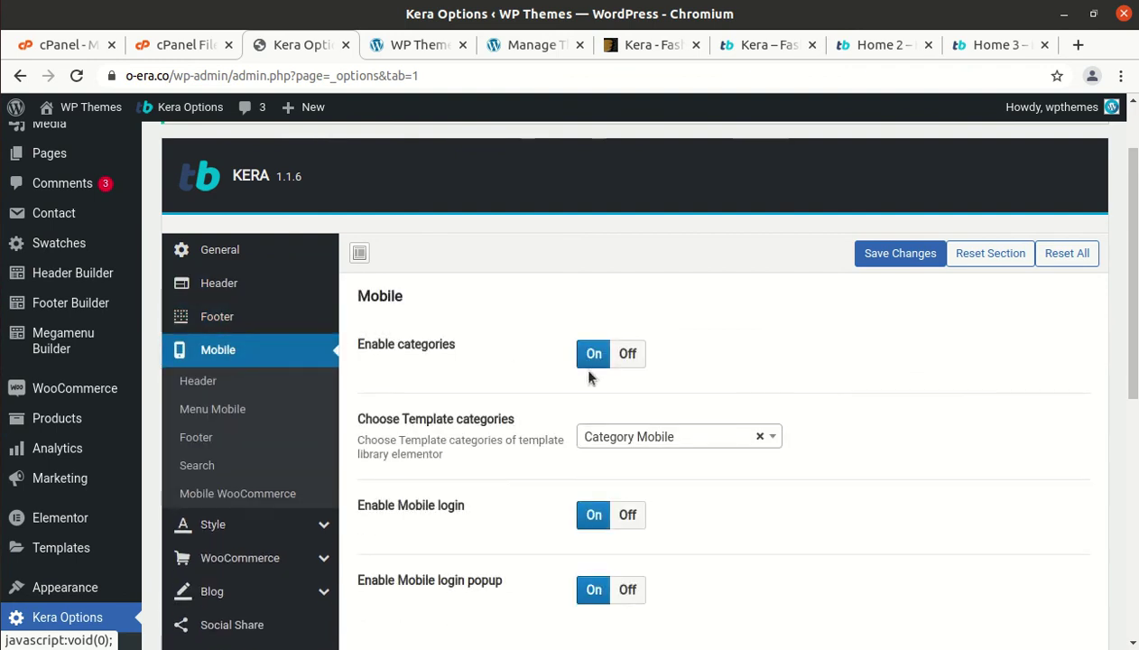
pyautogui.scroll(-3, 578, 378)
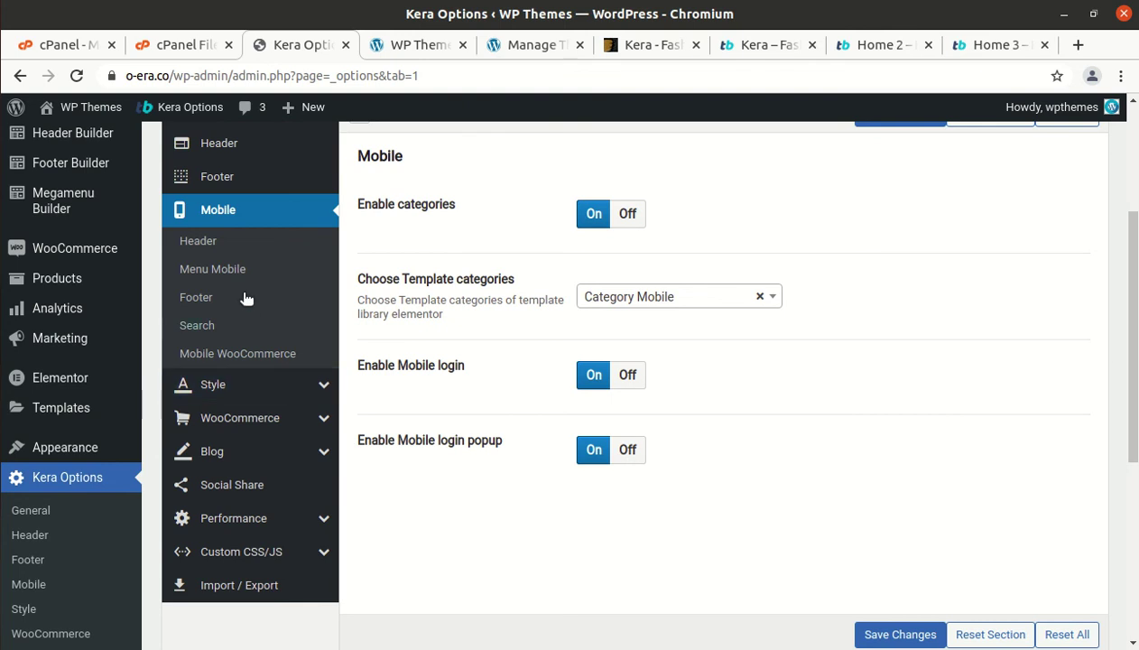
# Look through the Mobile subsections Header, Menu Mobile, Footer, Search and Mobile WooCommerce.
pyautogui.click(222, 245)
pyautogui.click(229, 272)
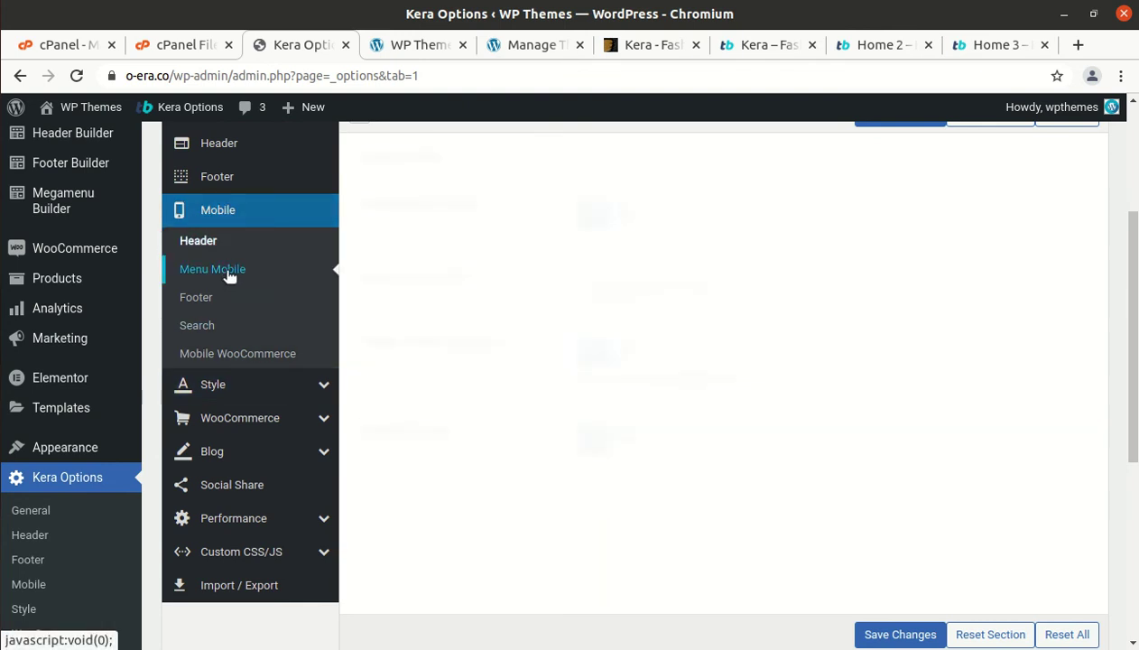
pyautogui.click(208, 298)
pyautogui.click(198, 325)
pyautogui.click(221, 355)
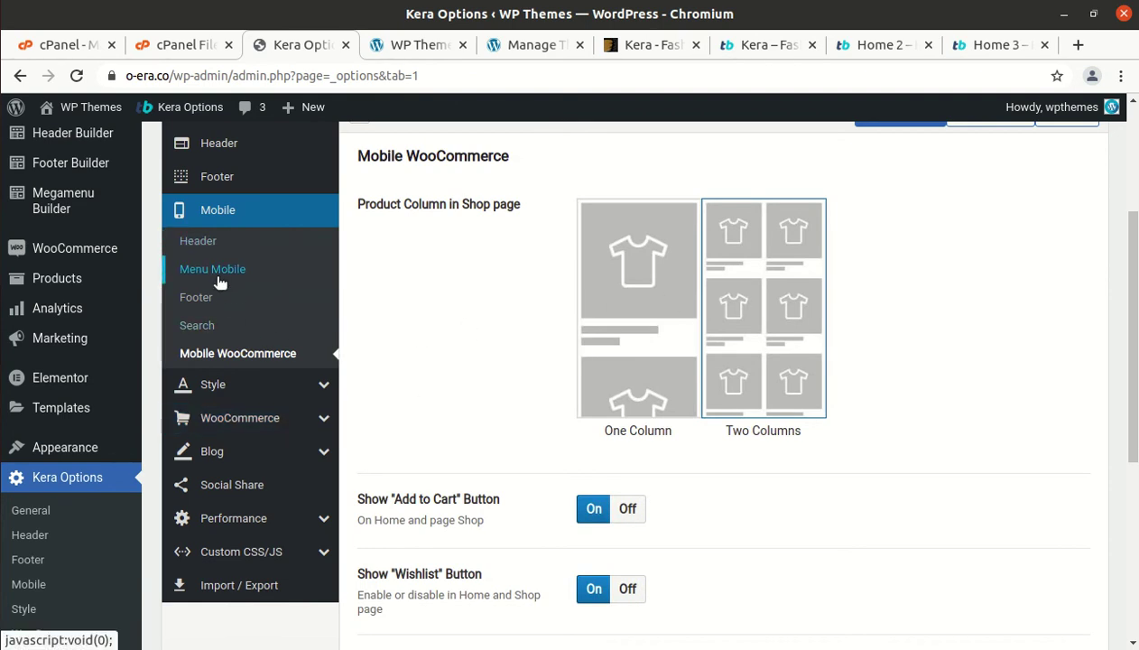
# Look through the Main, Typography and Header Mobile settings of the Style section.
pyautogui.click(246, 387)
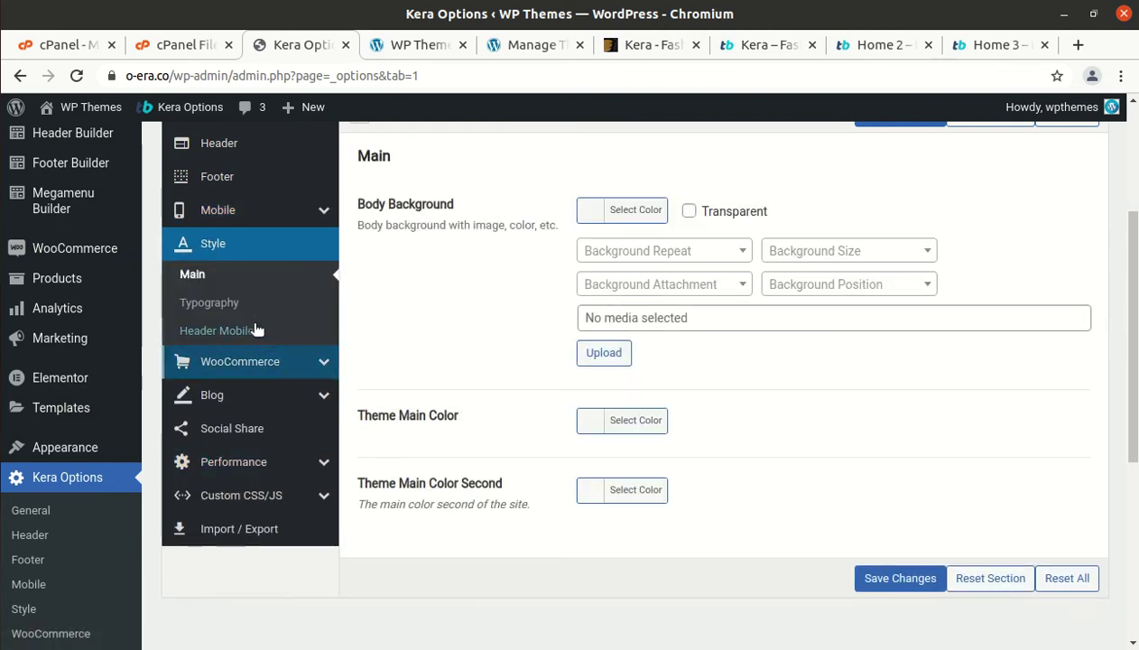
pyautogui.click(240, 313)
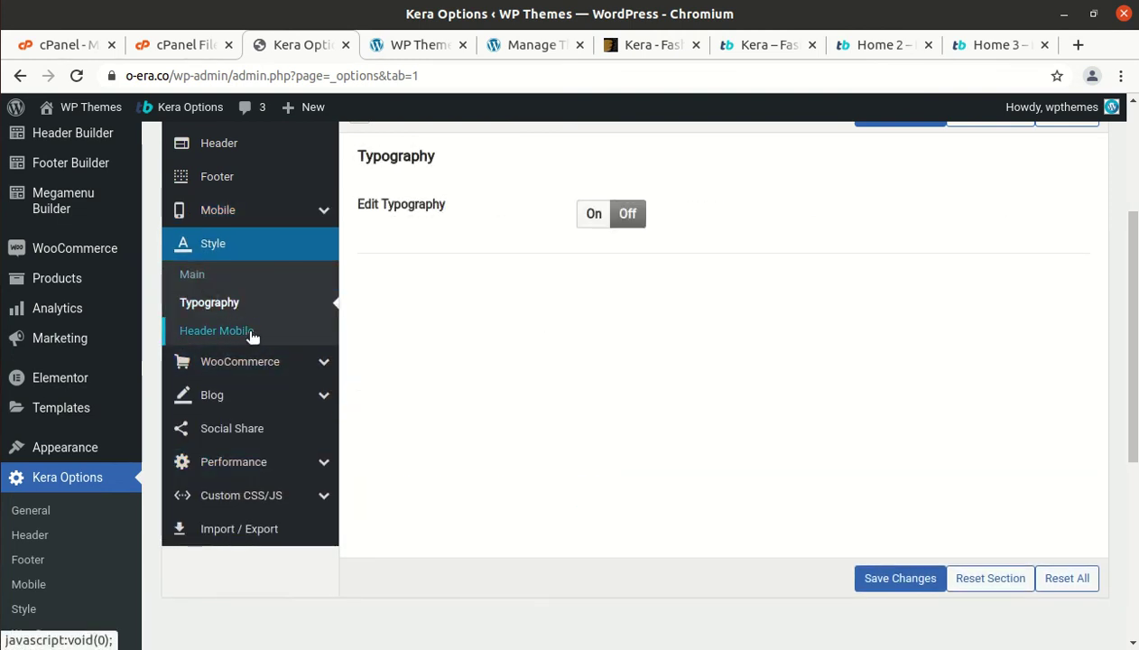
pyautogui.click(245, 332)
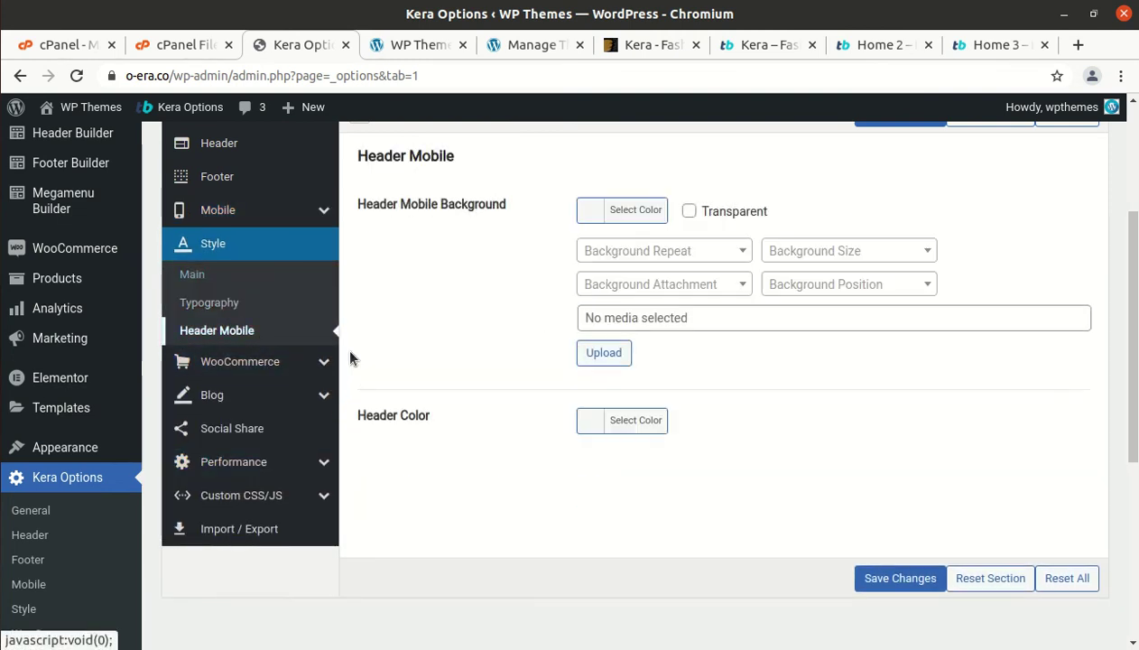
# Look over the WooCommerce section of the theme options and its subsections.
pyautogui.click(276, 365)
pyautogui.click(216, 311)
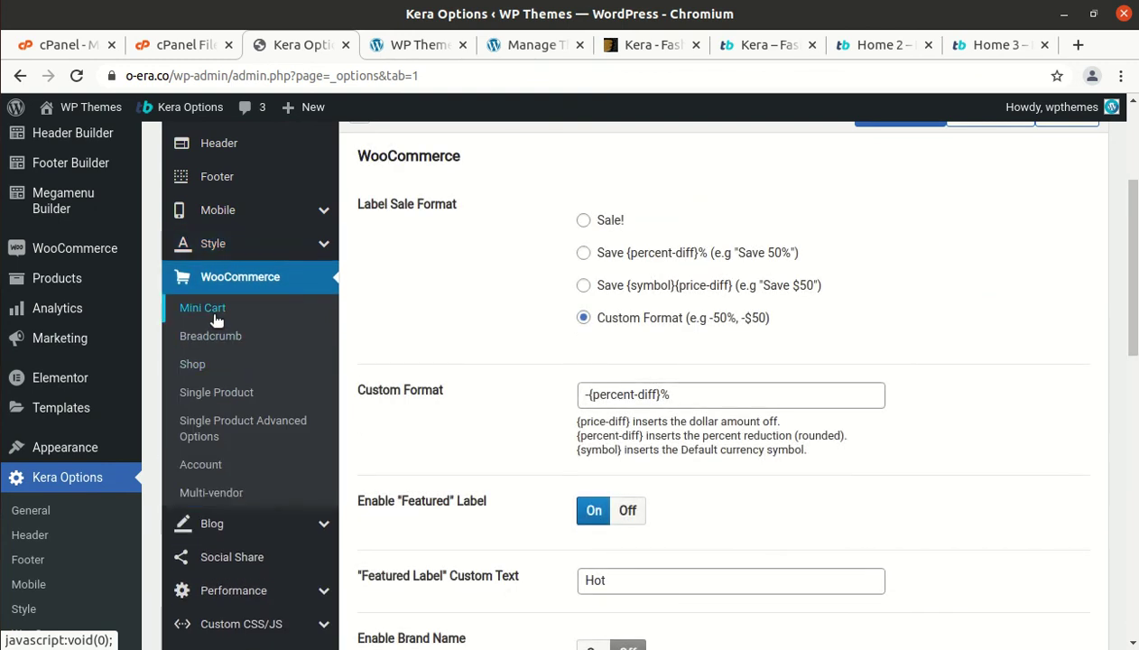
pyautogui.click(231, 471)
pyautogui.scroll(-4, 234, 454)
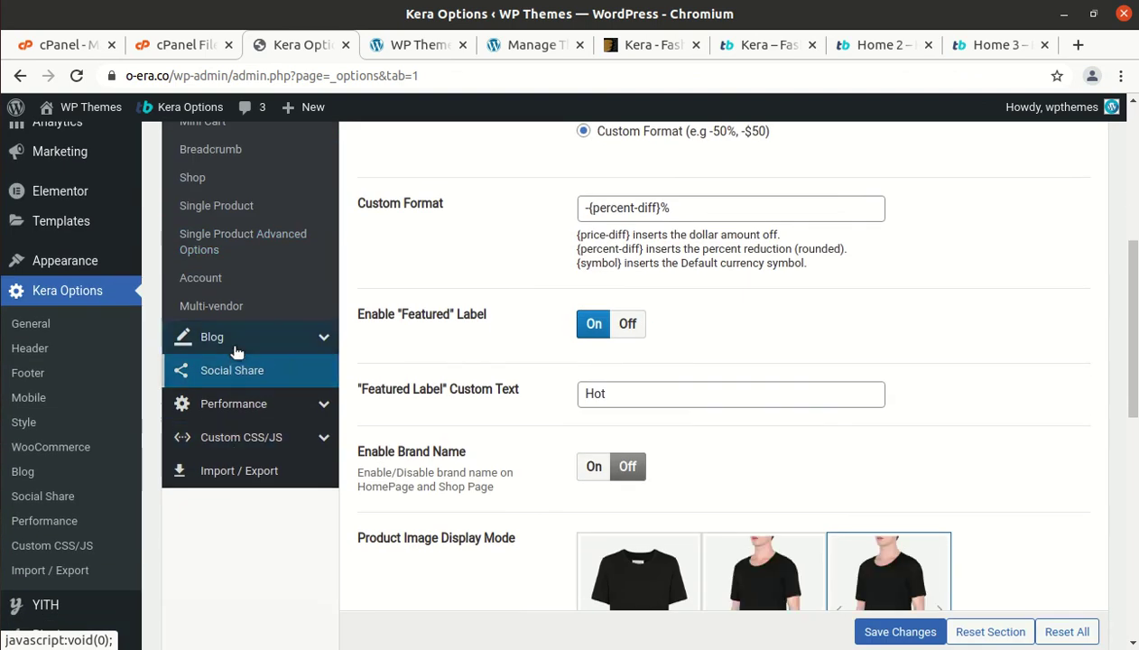
# Look over the Blog and Performance sections of the theme options.
pyautogui.click(235, 348)
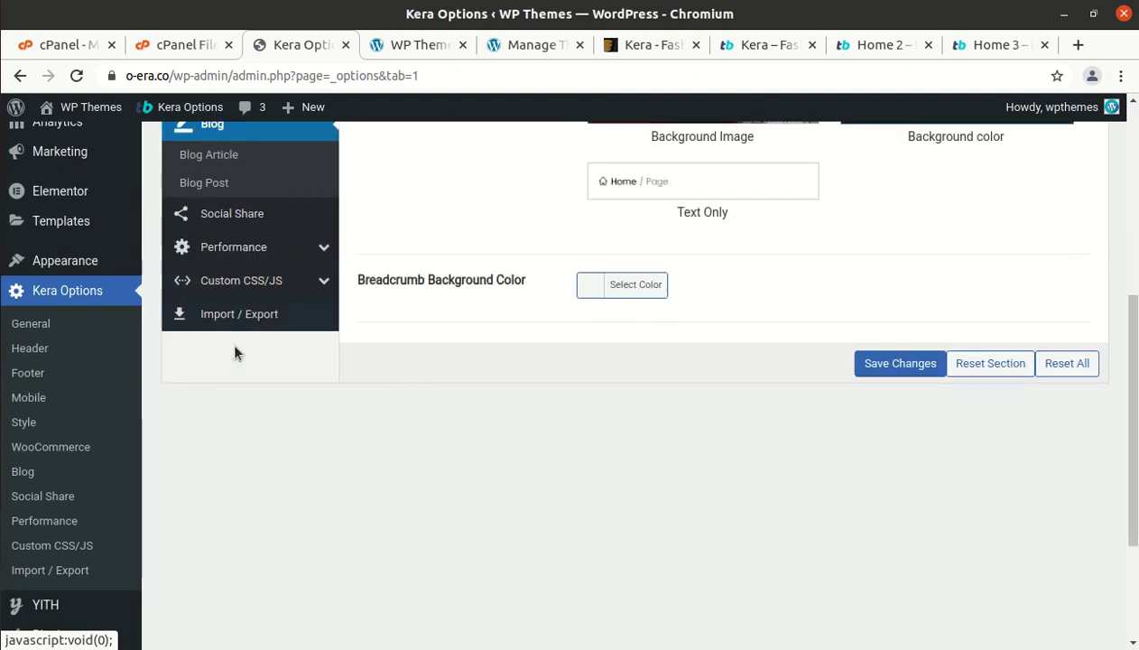
pyautogui.click(244, 221)
pyautogui.click(244, 192)
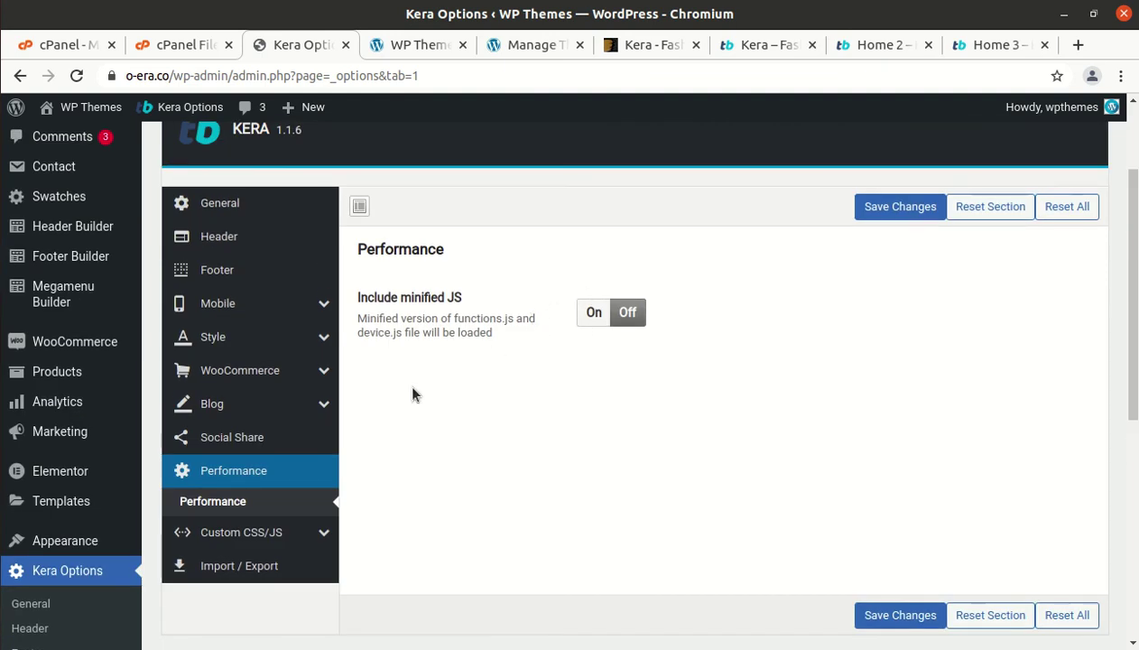
pyautogui.scroll(-2, 496, 388)
pyautogui.click(302, 438)
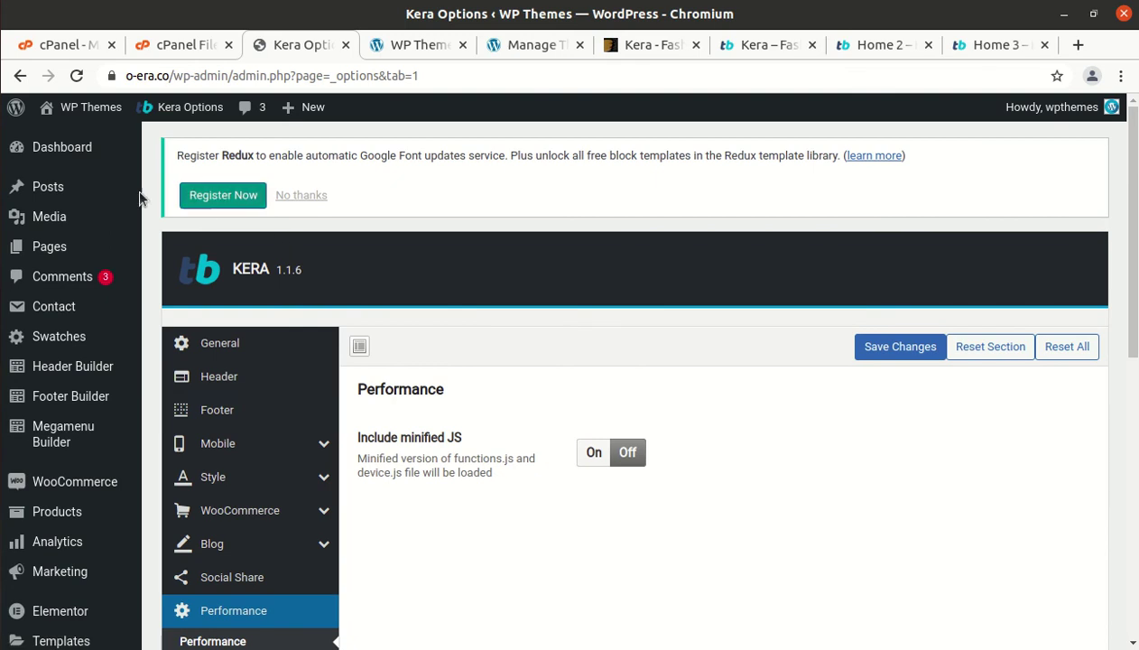
pyautogui.moveTo(58, 158)
pyautogui.scroll(-3, 77, 406)
pyautogui.scroll(-3, 78, 469)
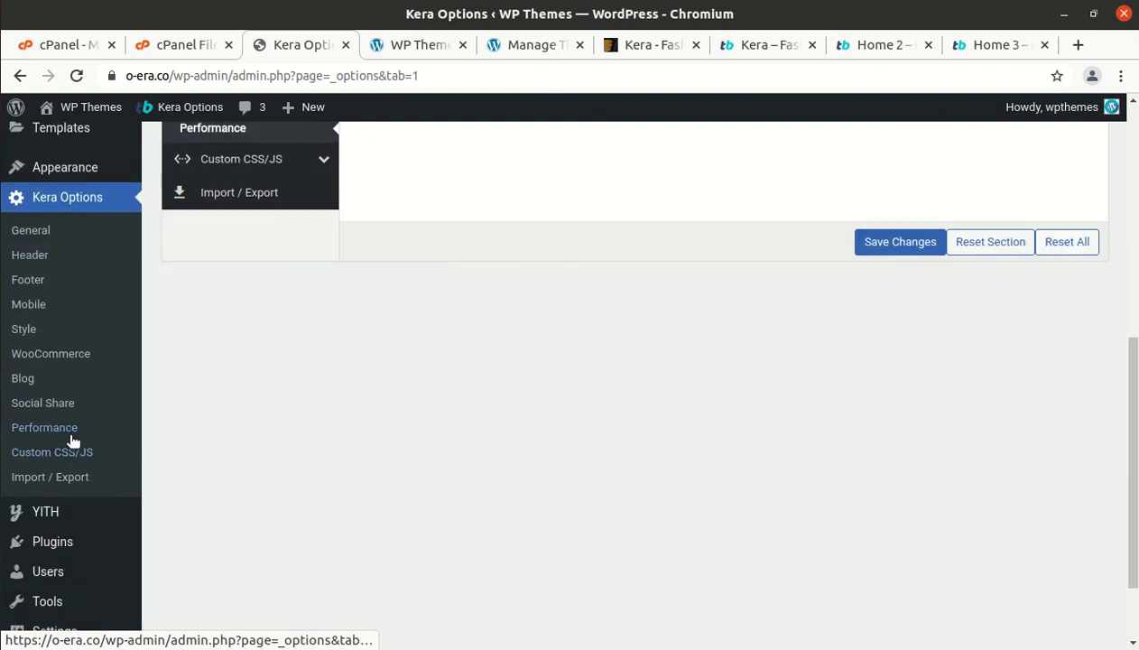
pyautogui.scroll(-2, 77, 447)
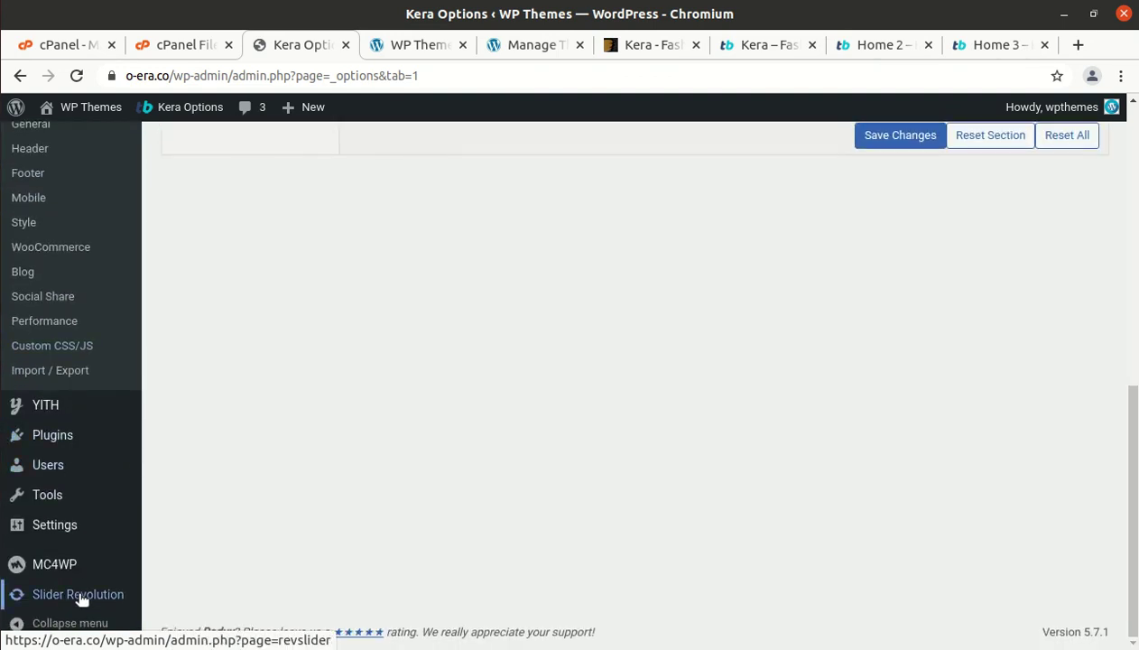
pyautogui.scroll(8, 117, 407)
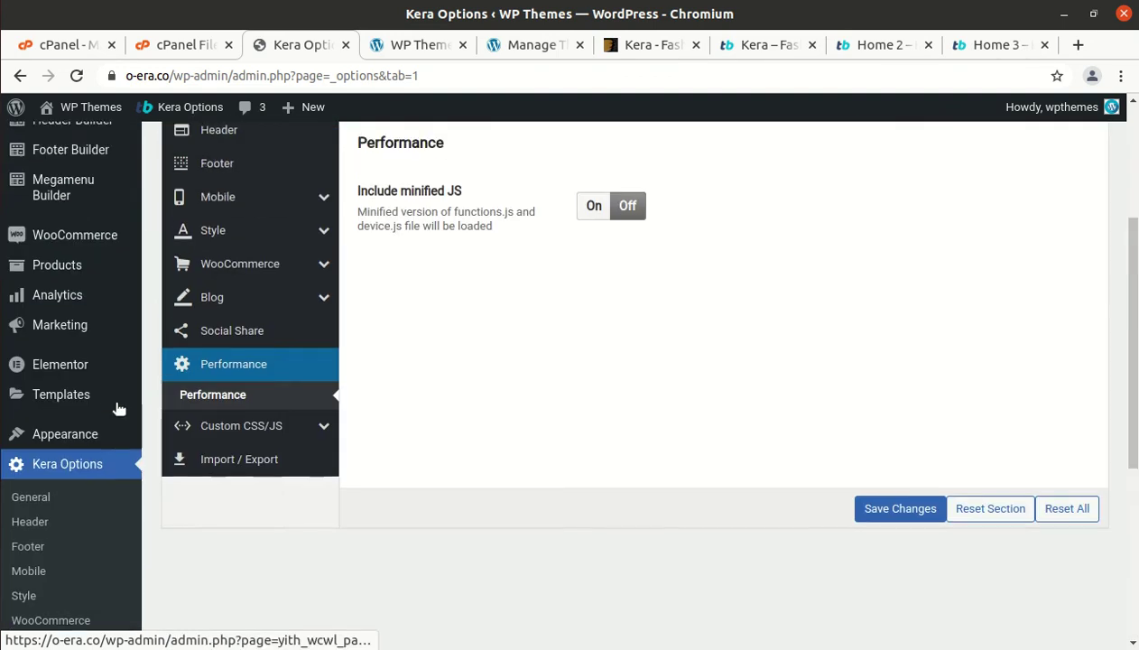
# Open the site's home page in the Elementor editor and show the settings of its hero slider.
pyautogui.click(414, 45)
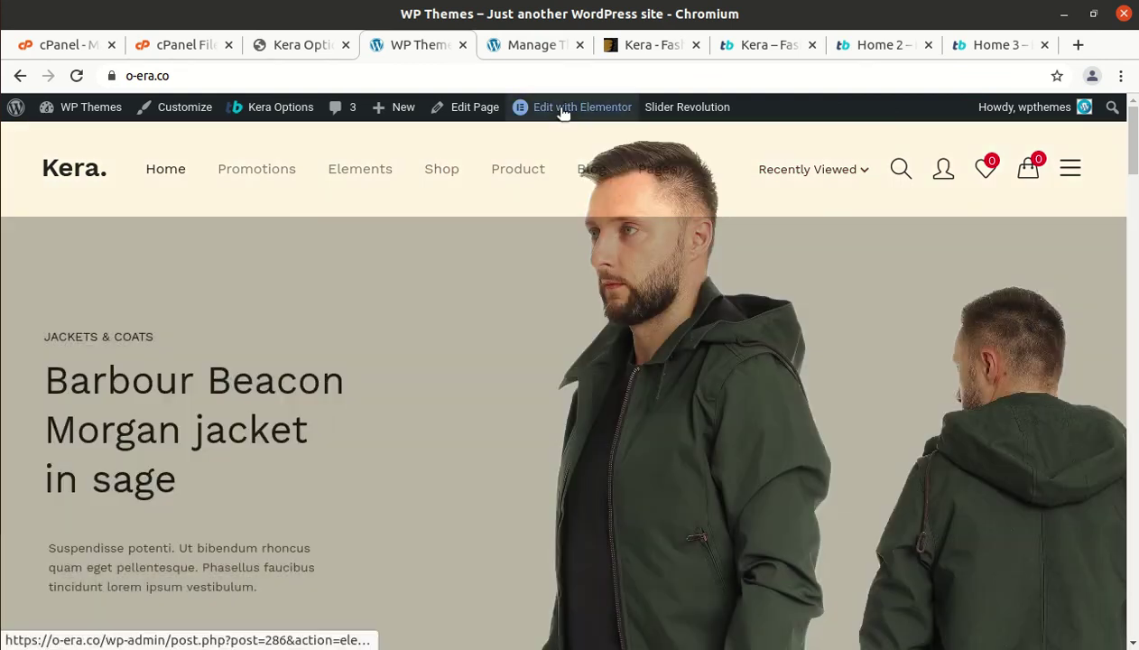
pyautogui.moveTo(563, 112)
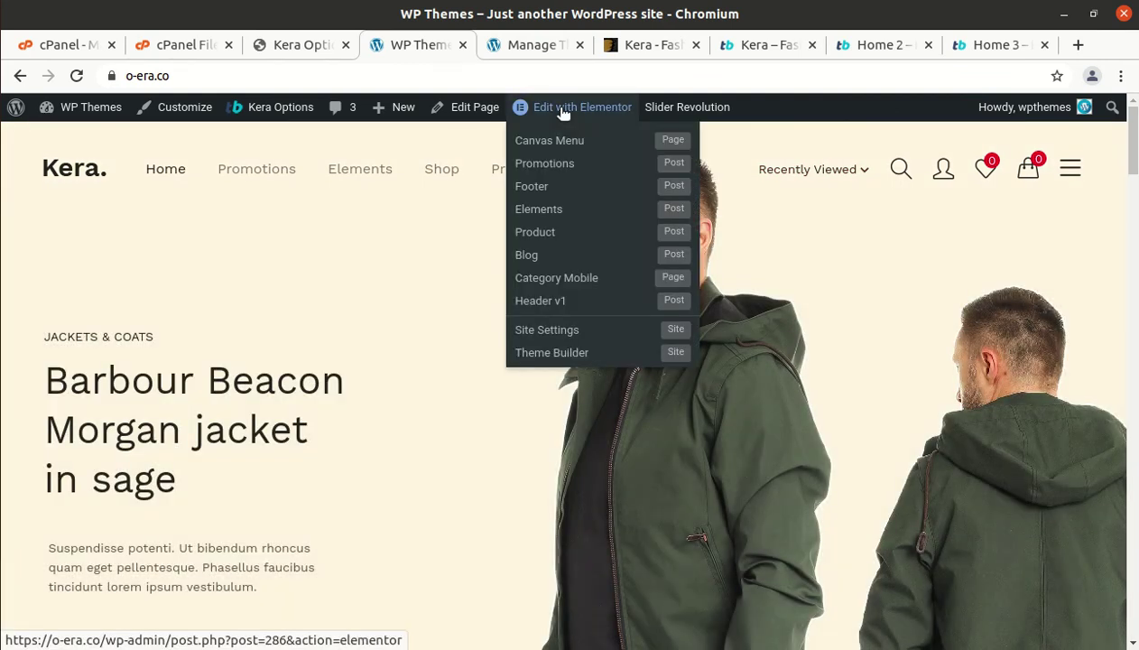
pyautogui.click(563, 109)
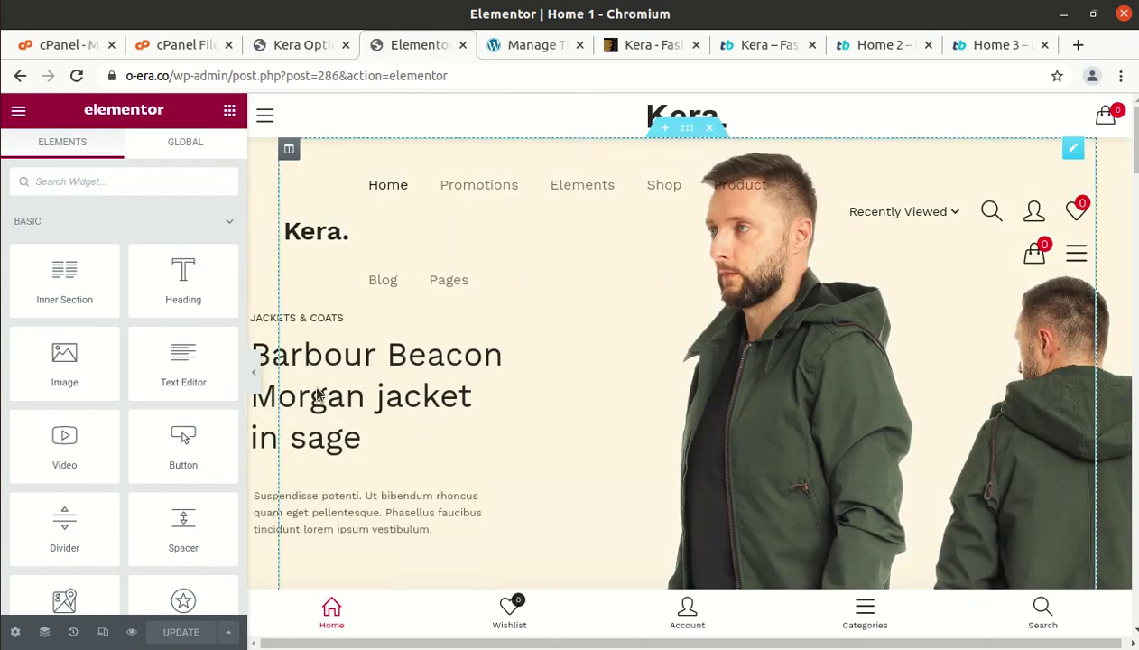
pyautogui.click(390, 386)
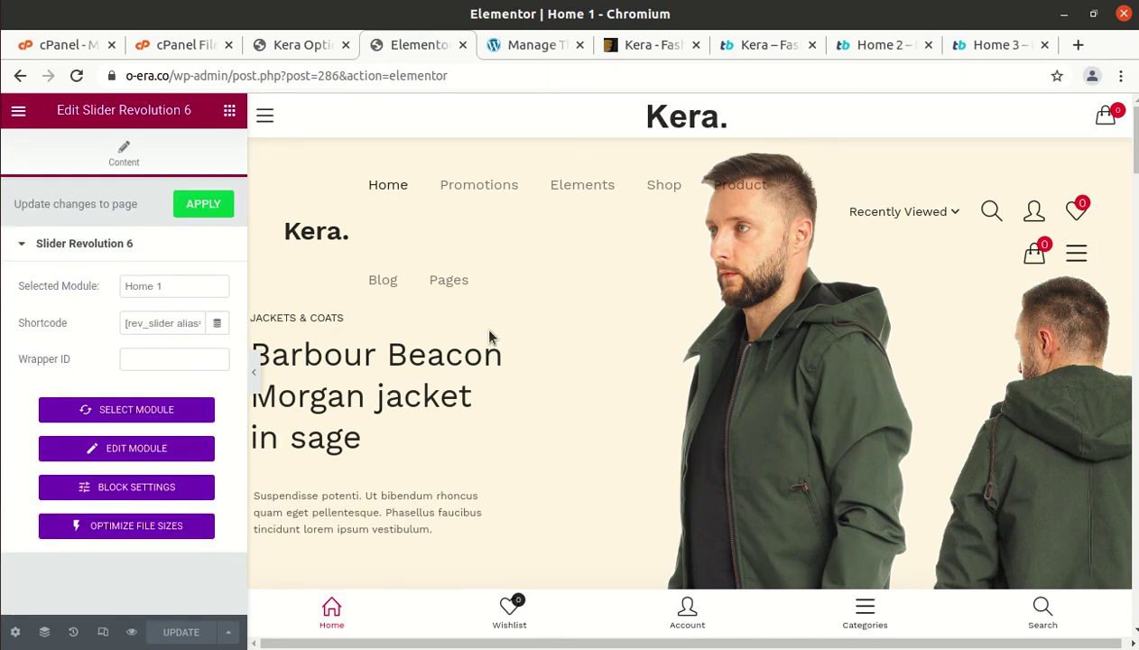
# Show the settings of the Flash sale product widget on the home page and look over its products.
pyautogui.scroll(-2, 522, 326)
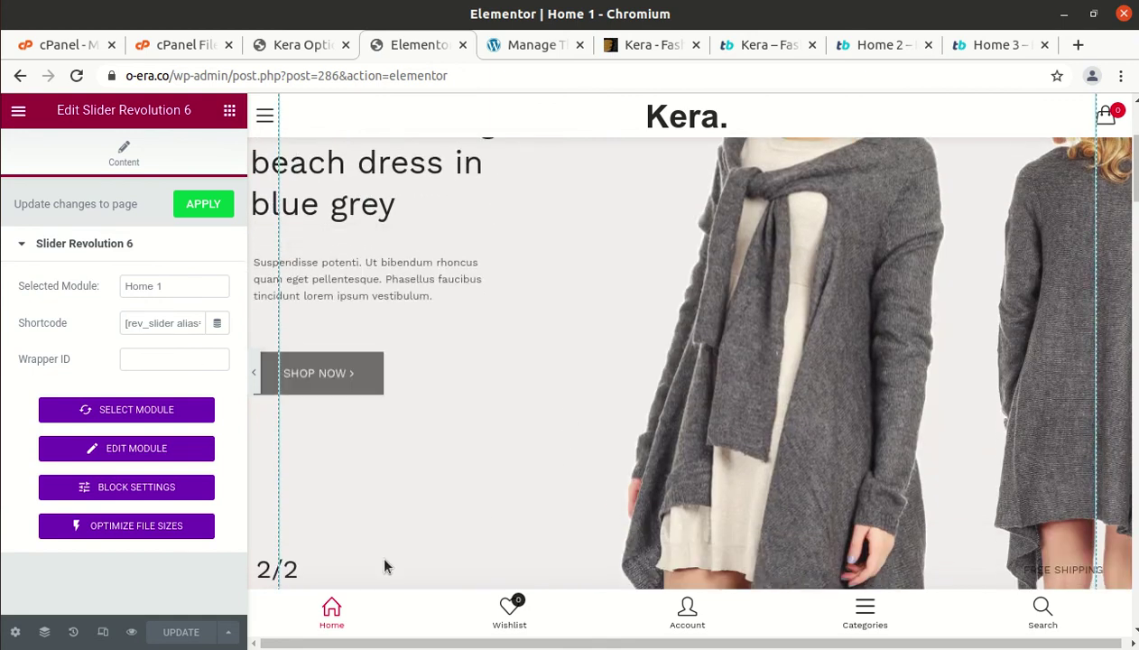
pyautogui.scroll(-3, 432, 527)
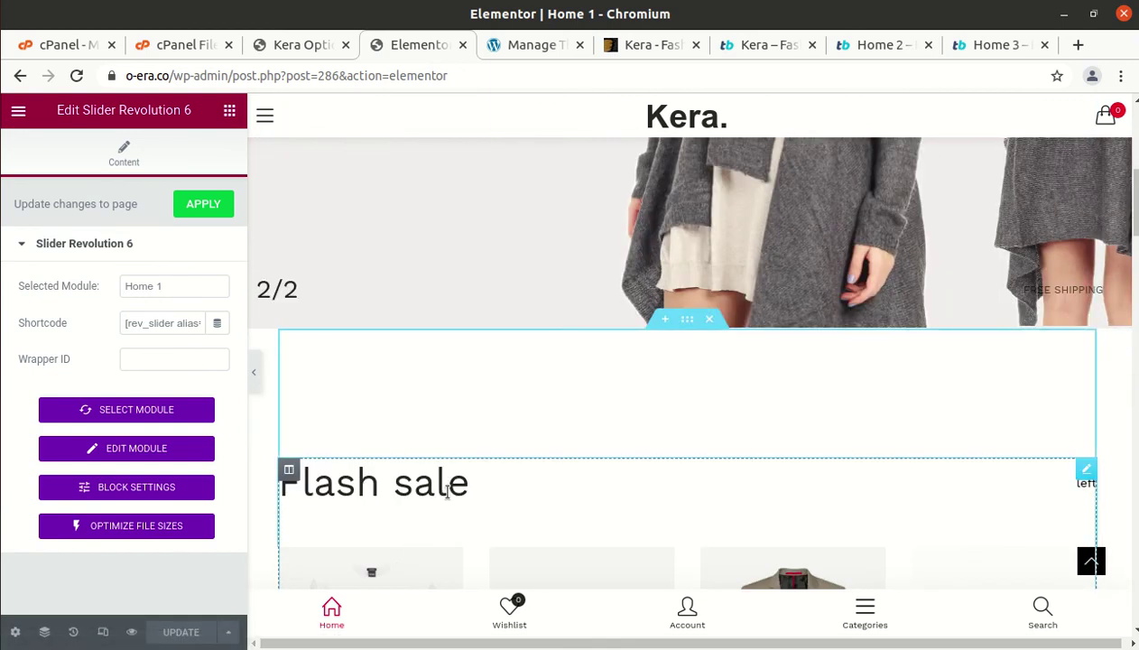
pyautogui.click(447, 491)
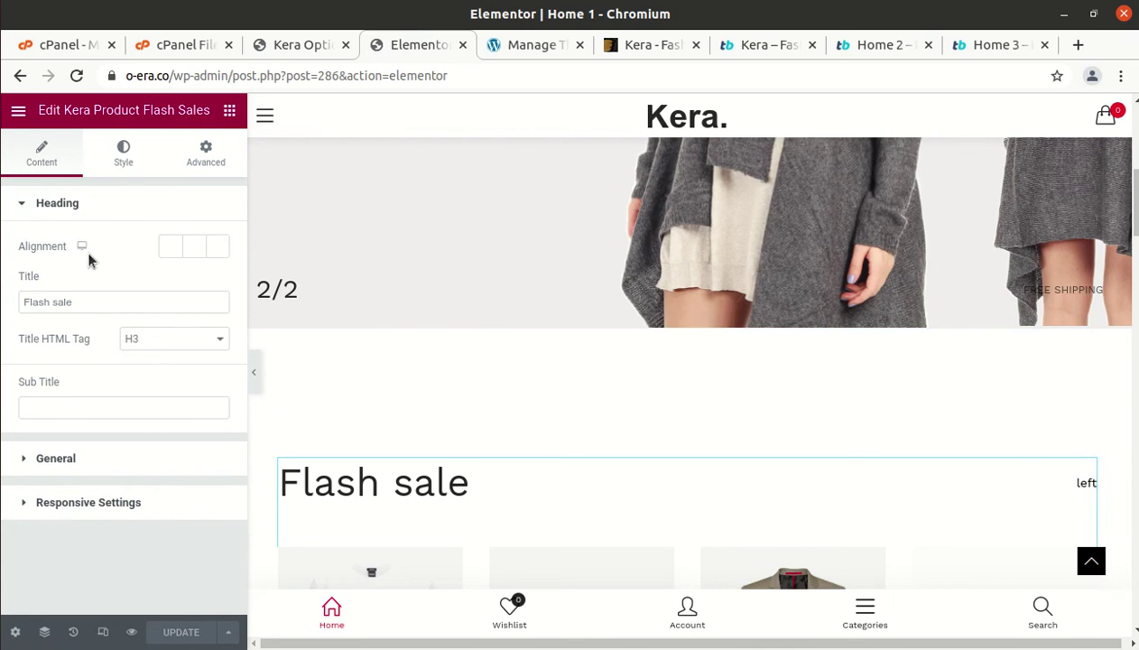
pyautogui.scroll(-3, 399, 520)
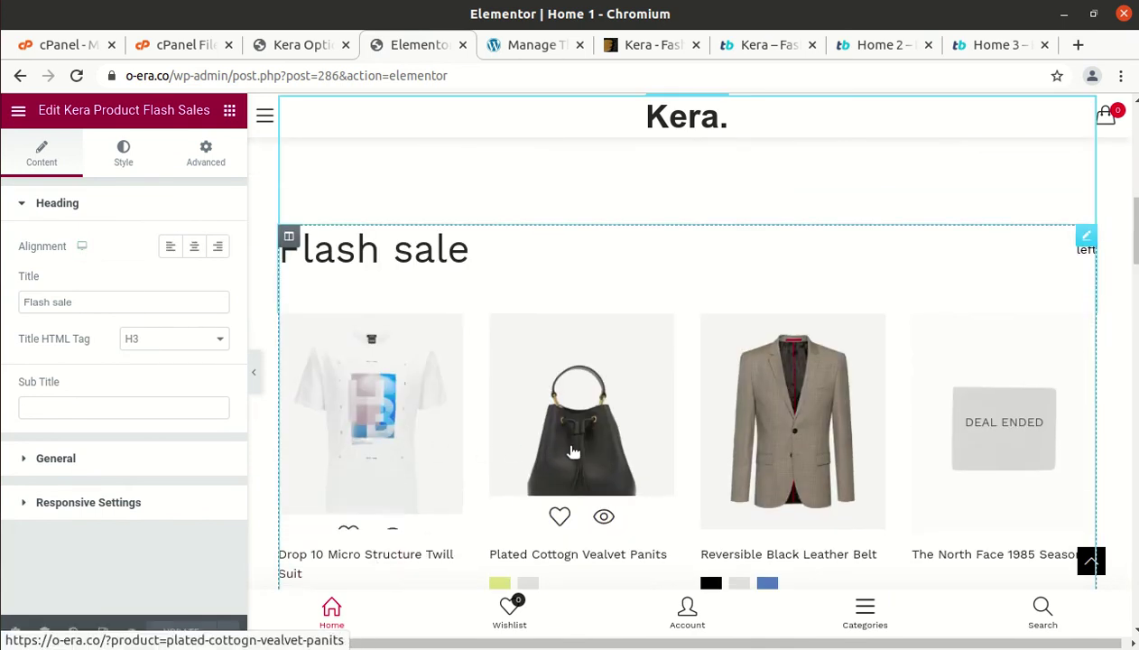
# Show the settings of the bag image widget above the Trending bags heading on the home page.
pyautogui.scroll(-5, 755, 447)
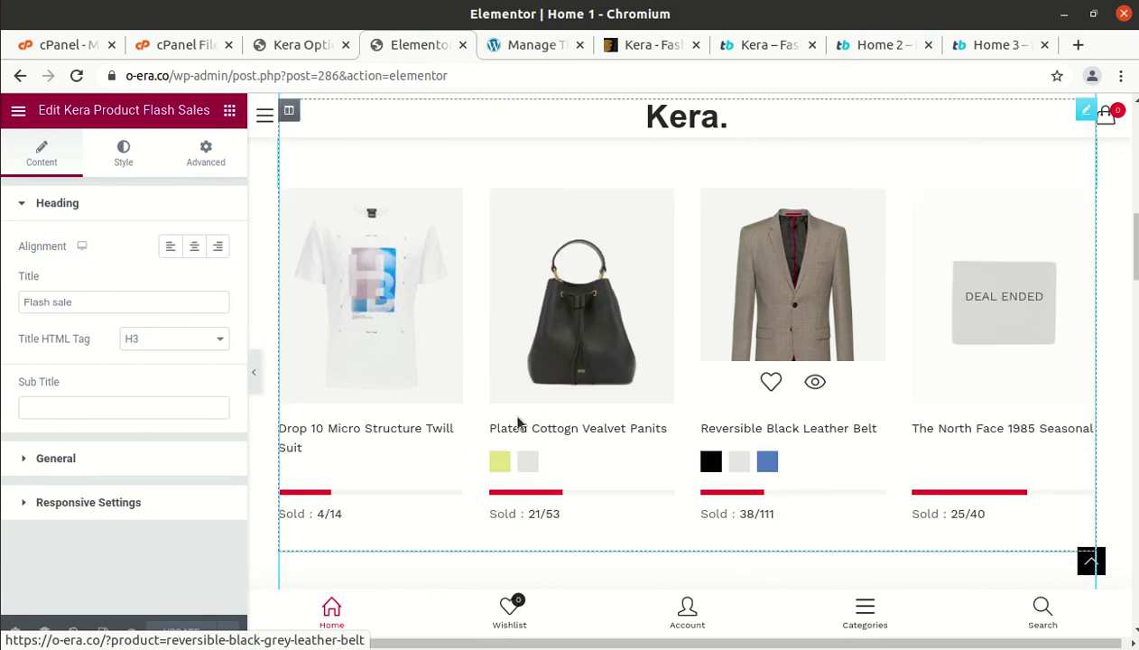
pyautogui.click(411, 533)
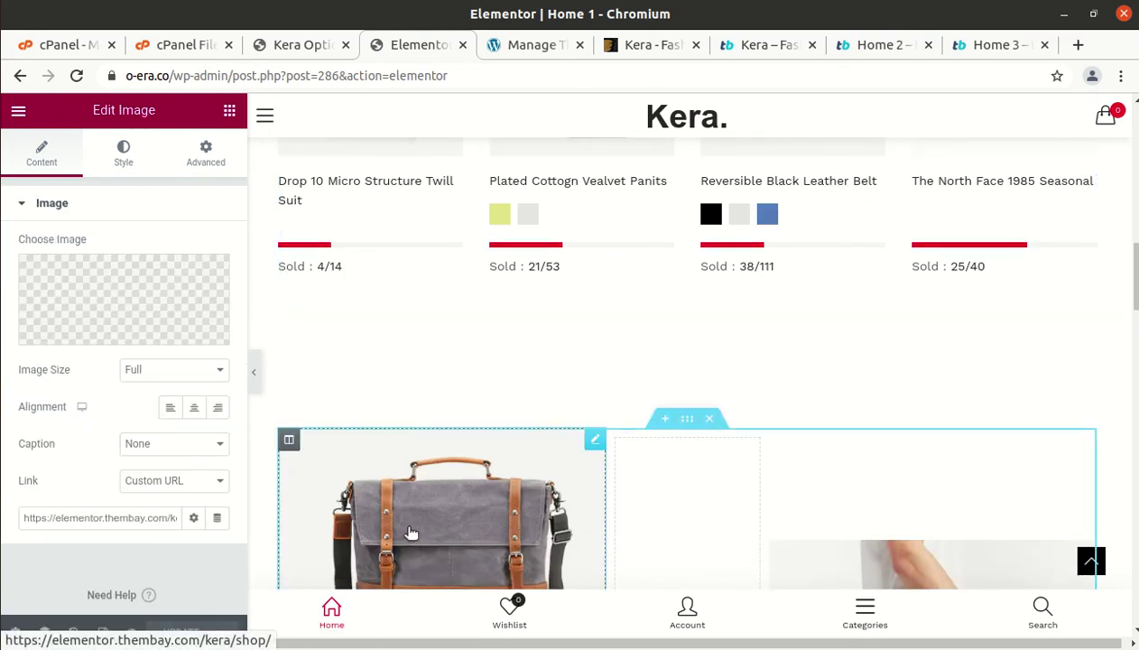
pyautogui.scroll(-5, 718, 489)
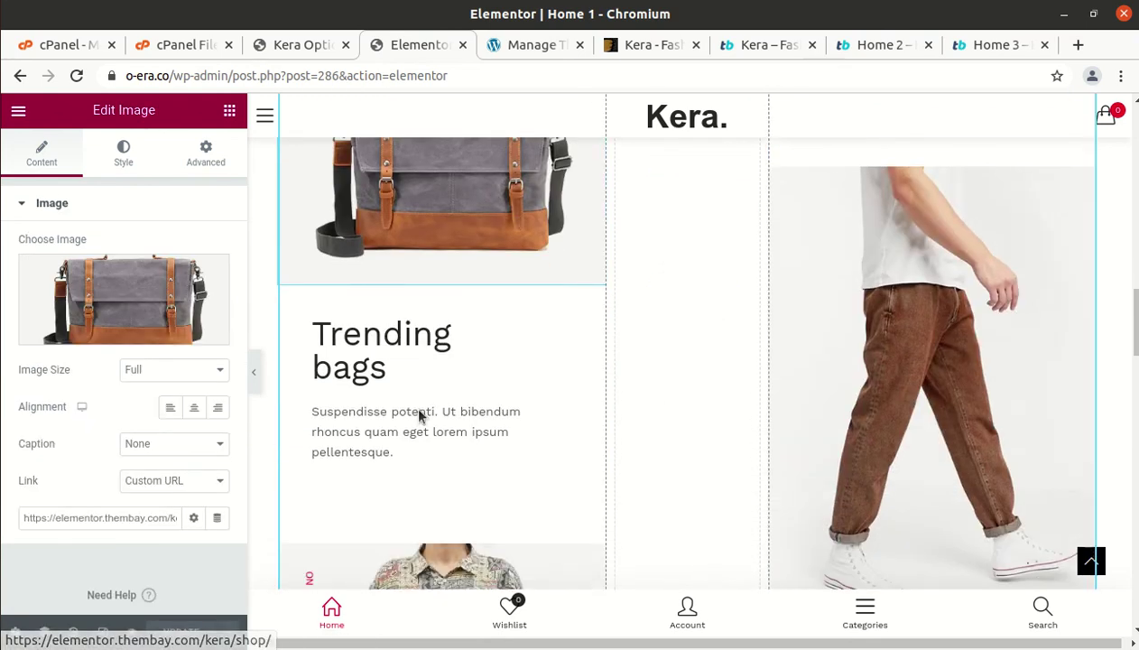
# Show the settings of the Coming in July heading, highlight part of its subtitle text and look over the banners below.
pyautogui.scroll(-2, 506, 442)
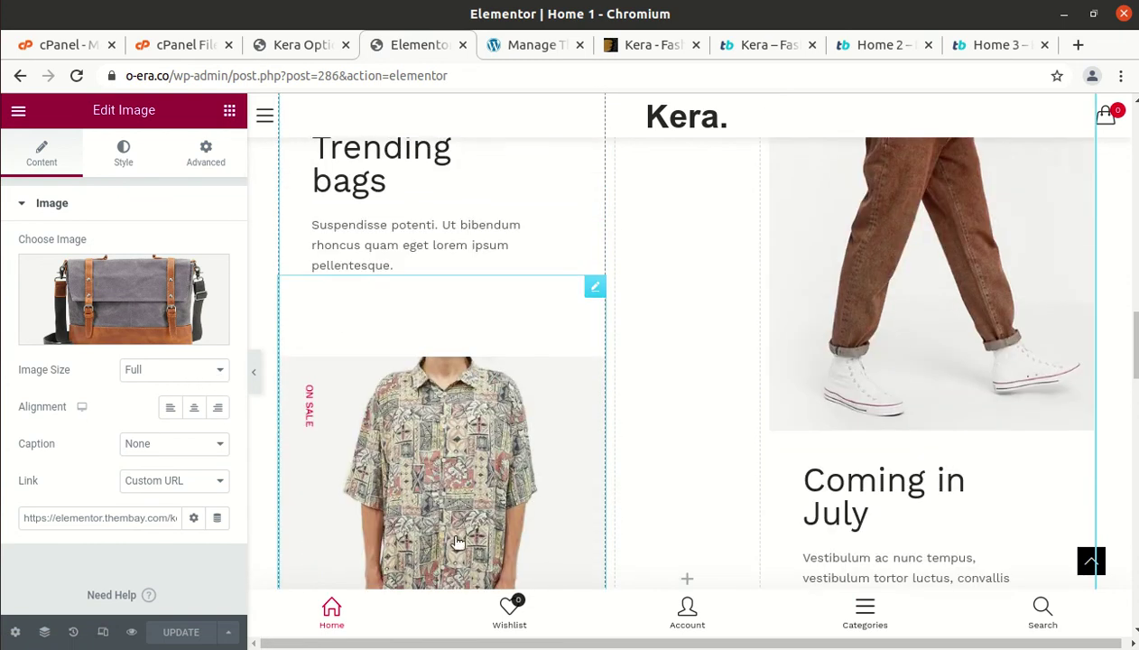
pyautogui.click(845, 510)
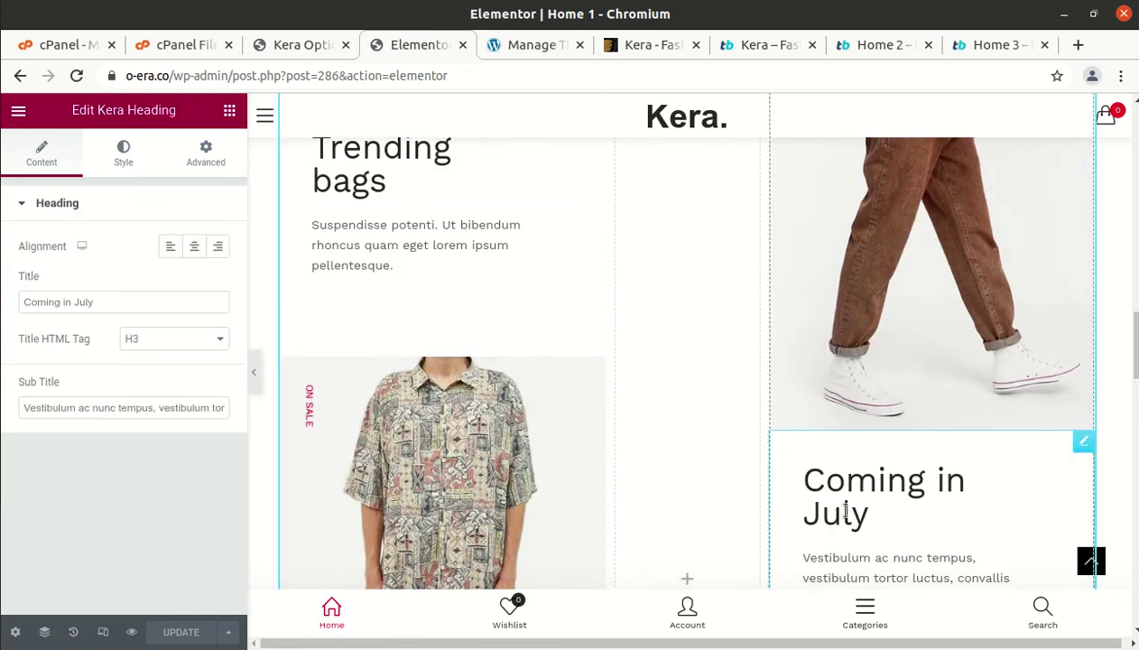
pyautogui.moveTo(97, 407); pyautogui.dragTo(197, 406)
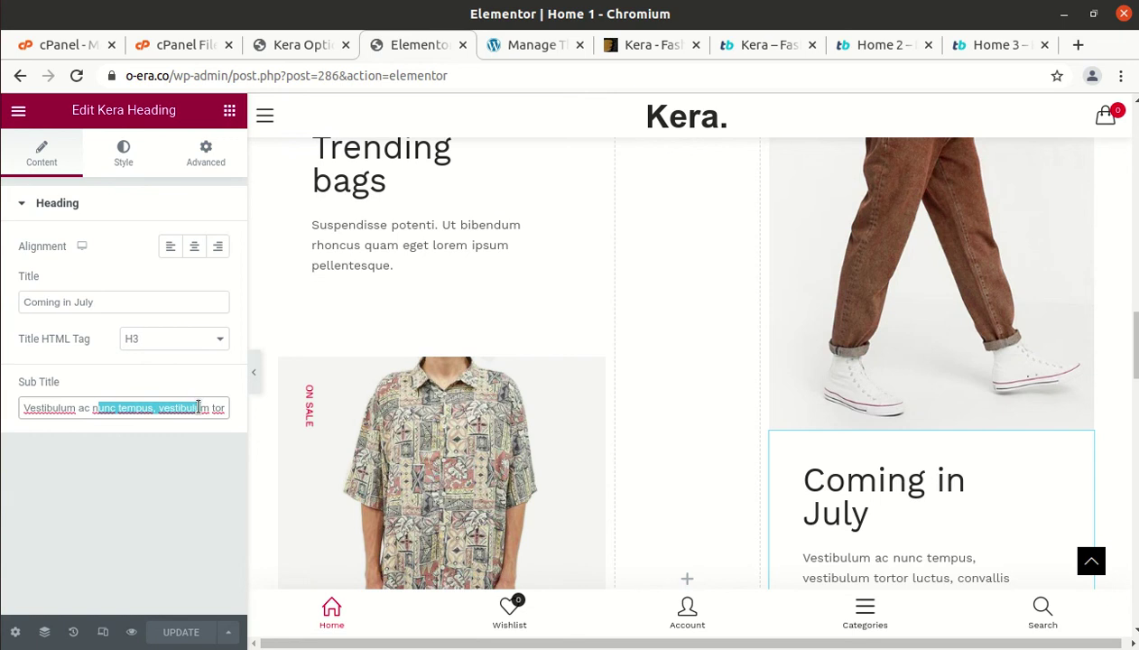
pyautogui.moveTo(880, 523); pyautogui.dragTo(864, 557)
pyautogui.scroll(-7, 782, 461)
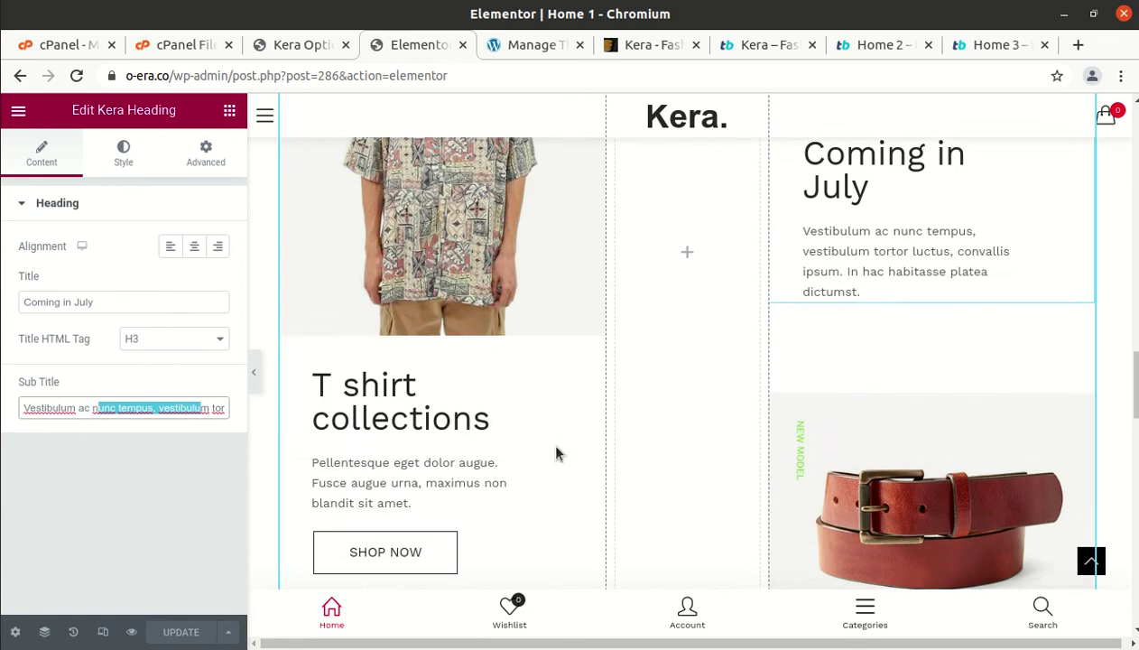
# Leave the Elementor editor for the live home page and look over its hero slider and the start of the Flash sale section.
pyautogui.click(13, 112)
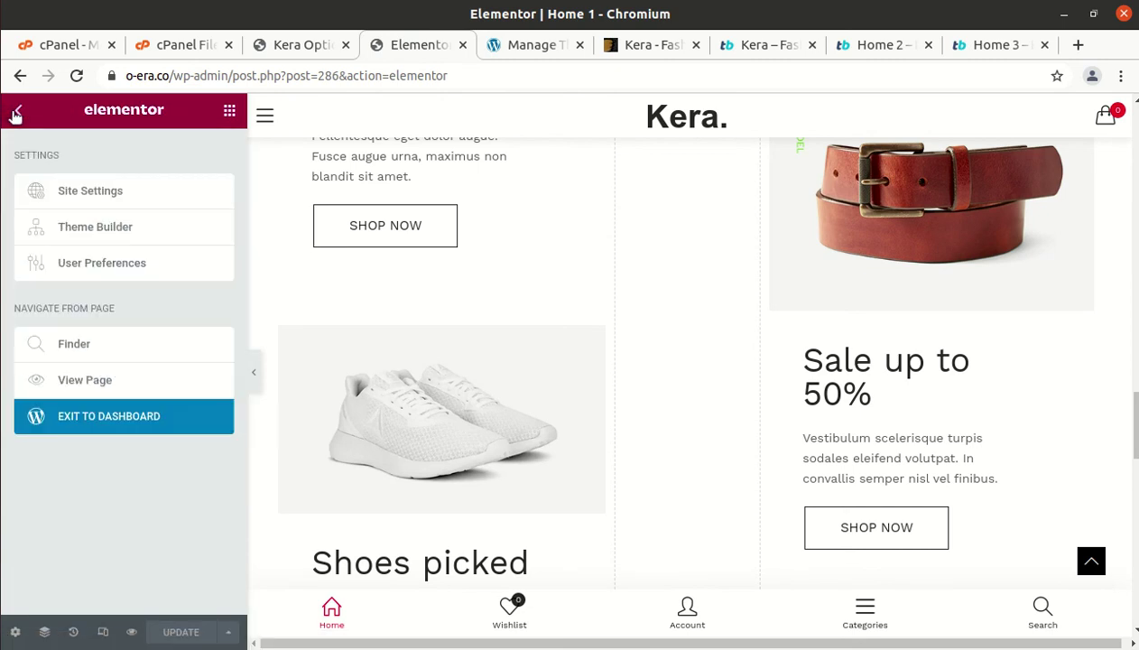
pyautogui.click(89, 388)
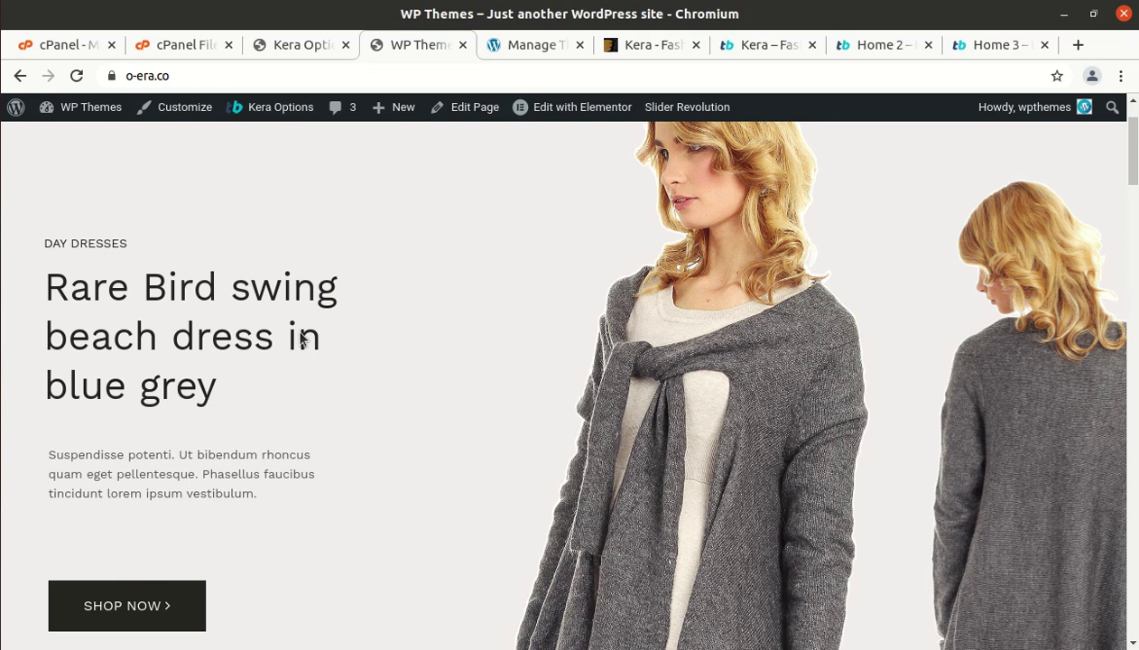
pyautogui.scroll(-2, 575, 369)
pyautogui.scroll(-3, 454, 384)
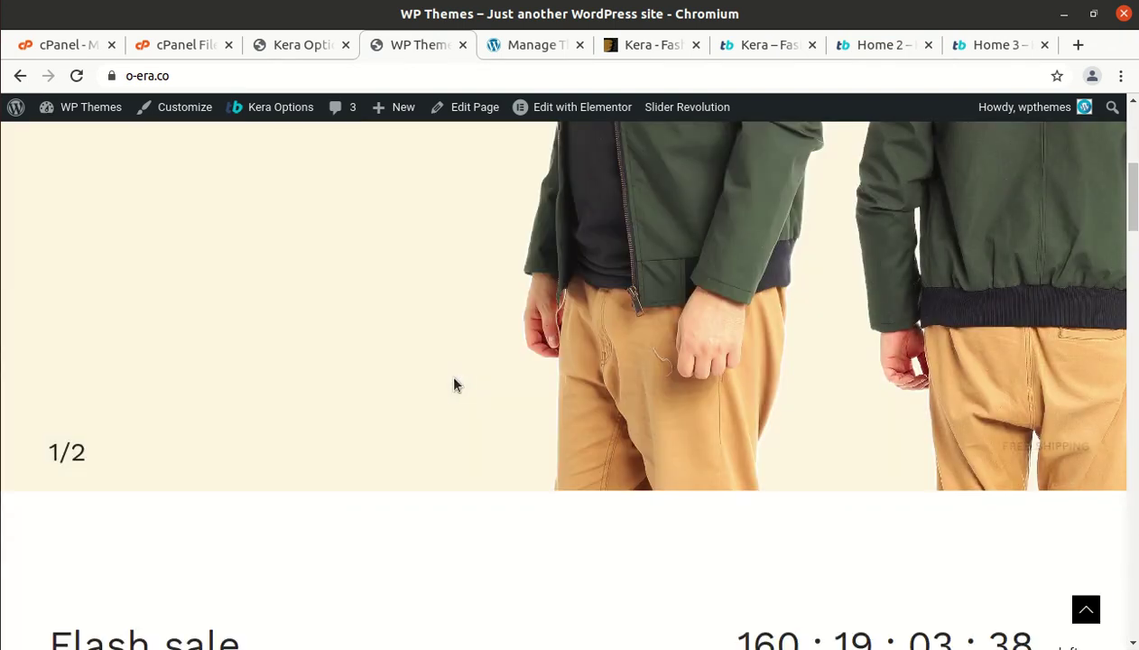
pyautogui.scroll(-2, 454, 384)
pyautogui.scroll(4, 454, 385)
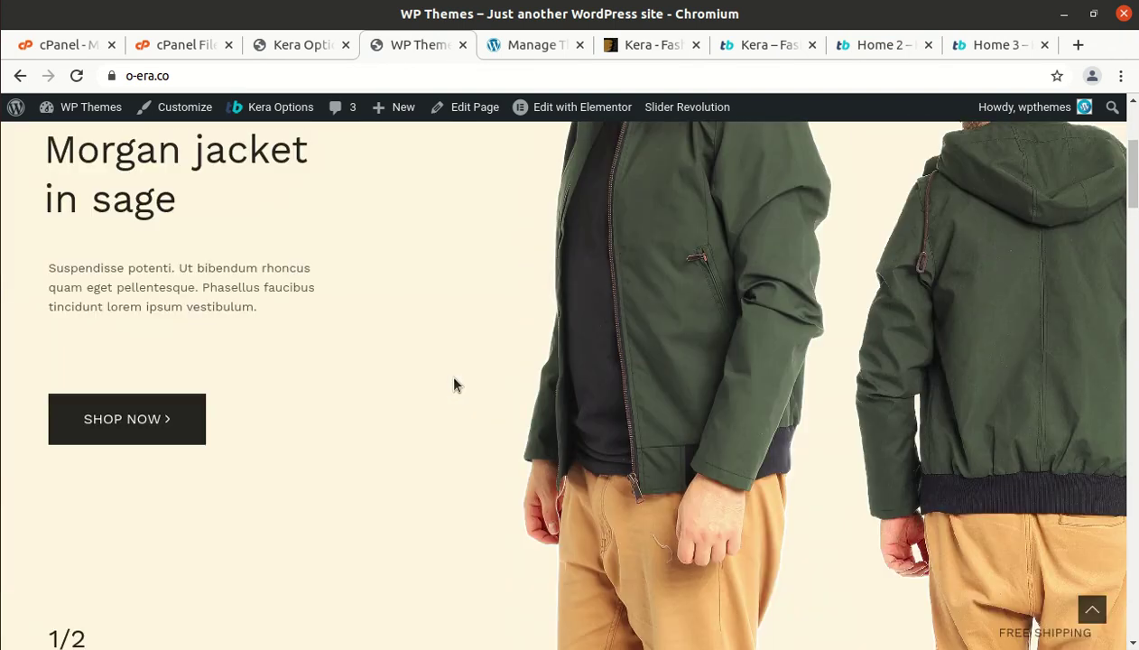
pyautogui.scroll(3, 454, 385)
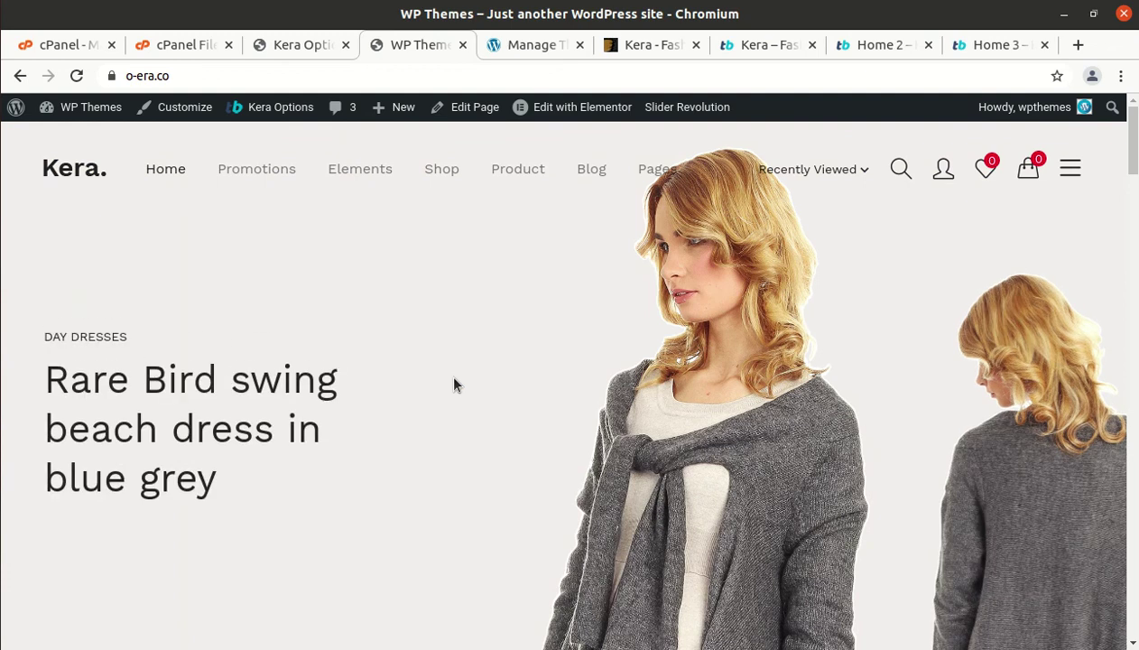
pyautogui.scroll(-1, 454, 385)
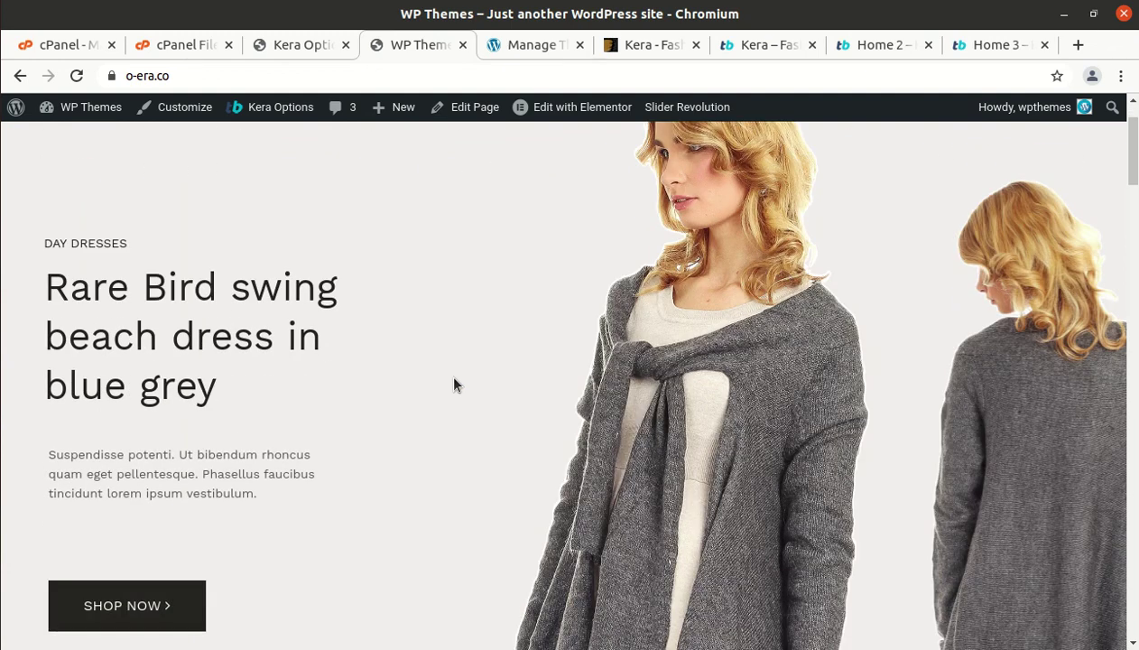